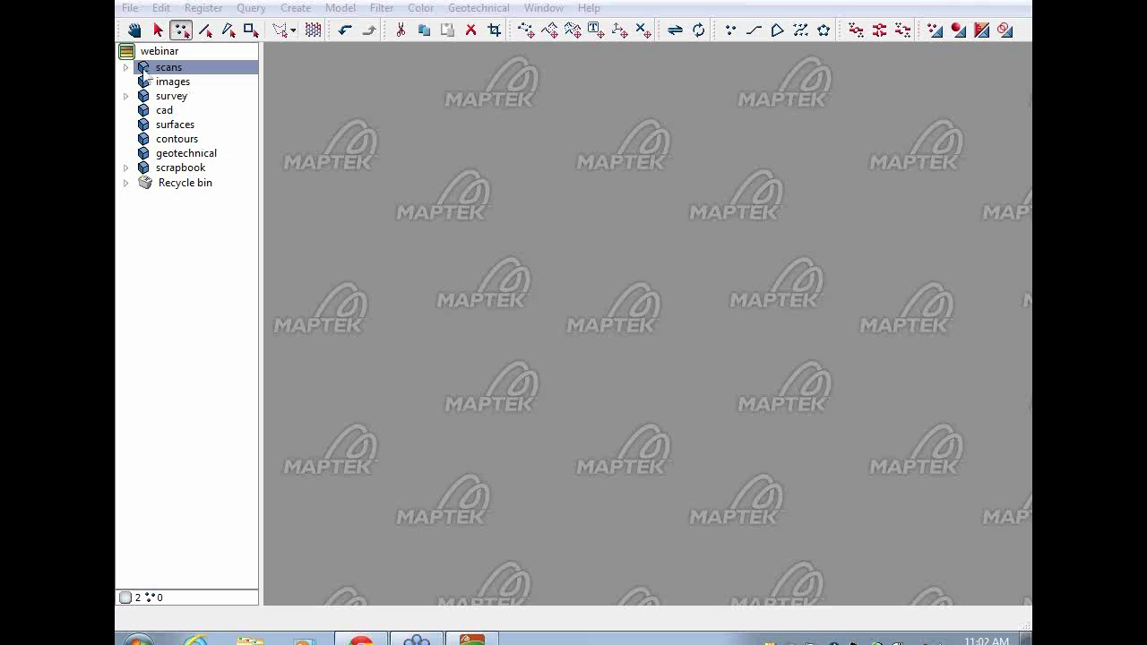
- Open the three stockpile scans (s14, s8 and s9) from the scans container together in one maximized 3D view
click(125, 67)
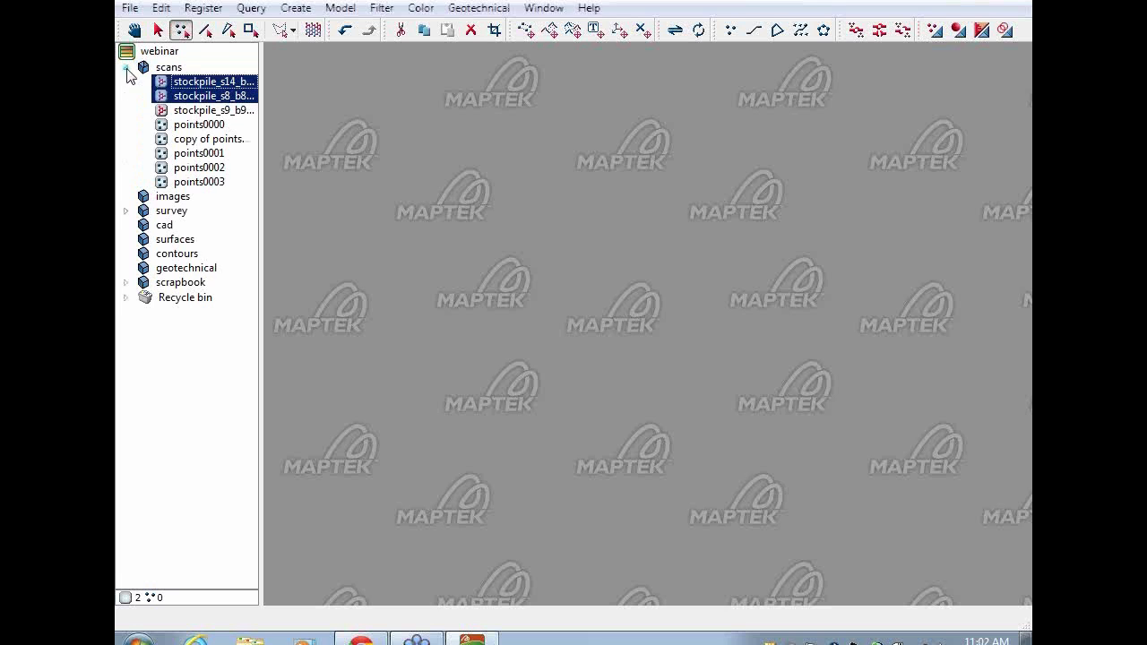
ctrl+click(176, 111)
drag(178, 111, 498, 228)
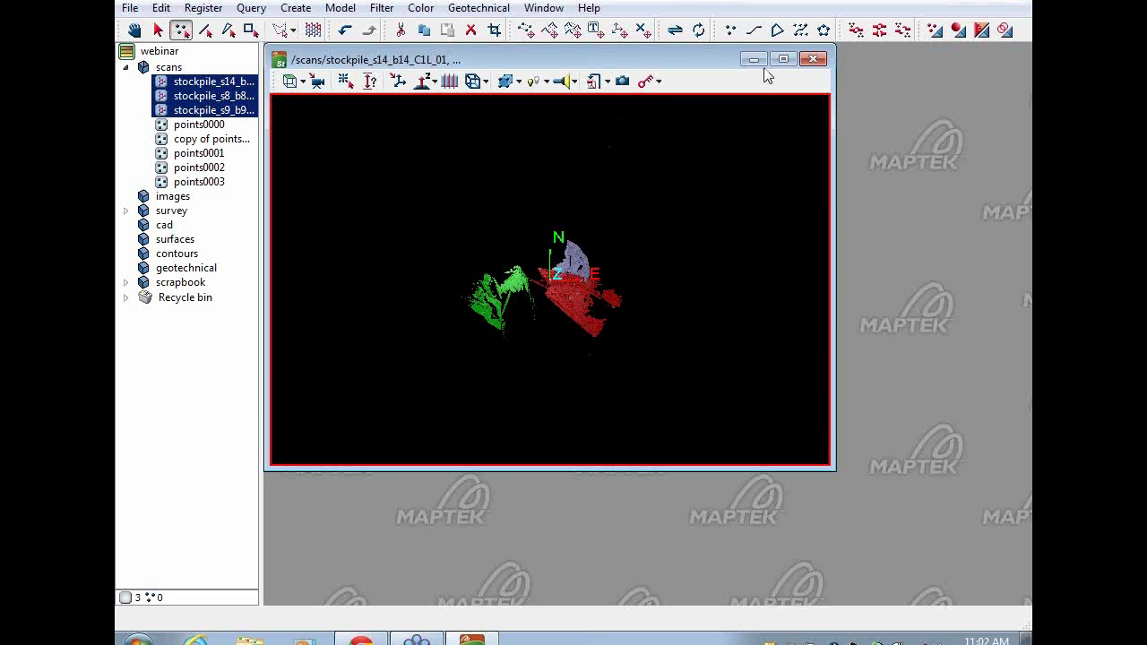
click(783, 59)
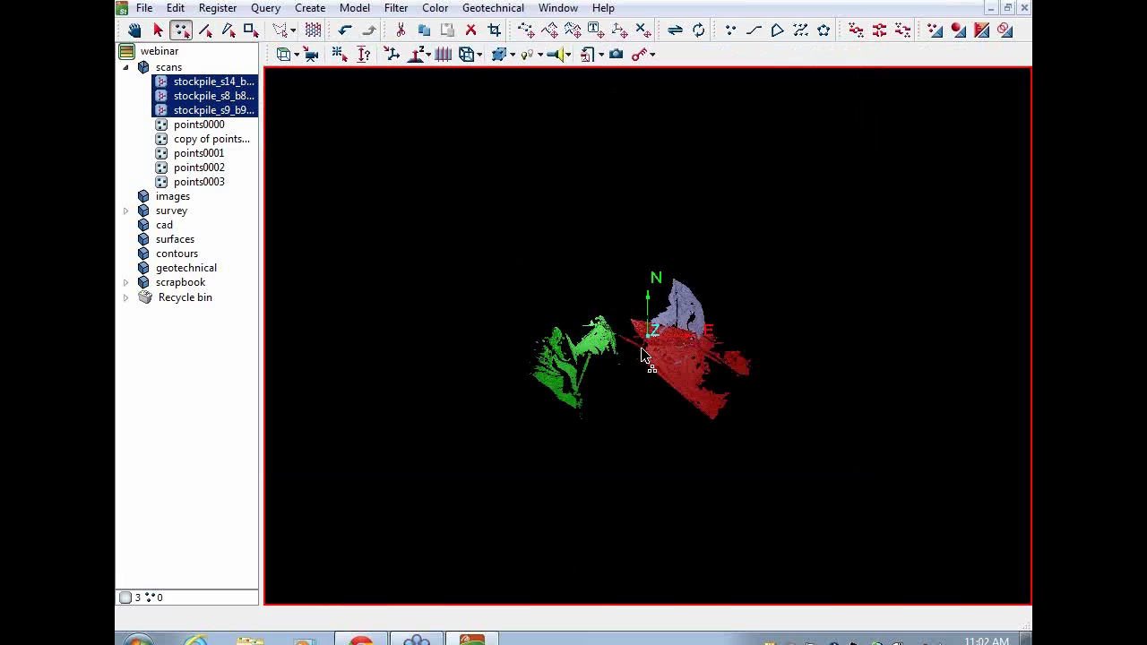
- Examine how the three unregistered stockpile scans lie relative to each other, from different angles and distances
scroll(632, 358, up, 3)
middle_drag(631, 358, 722, 389)
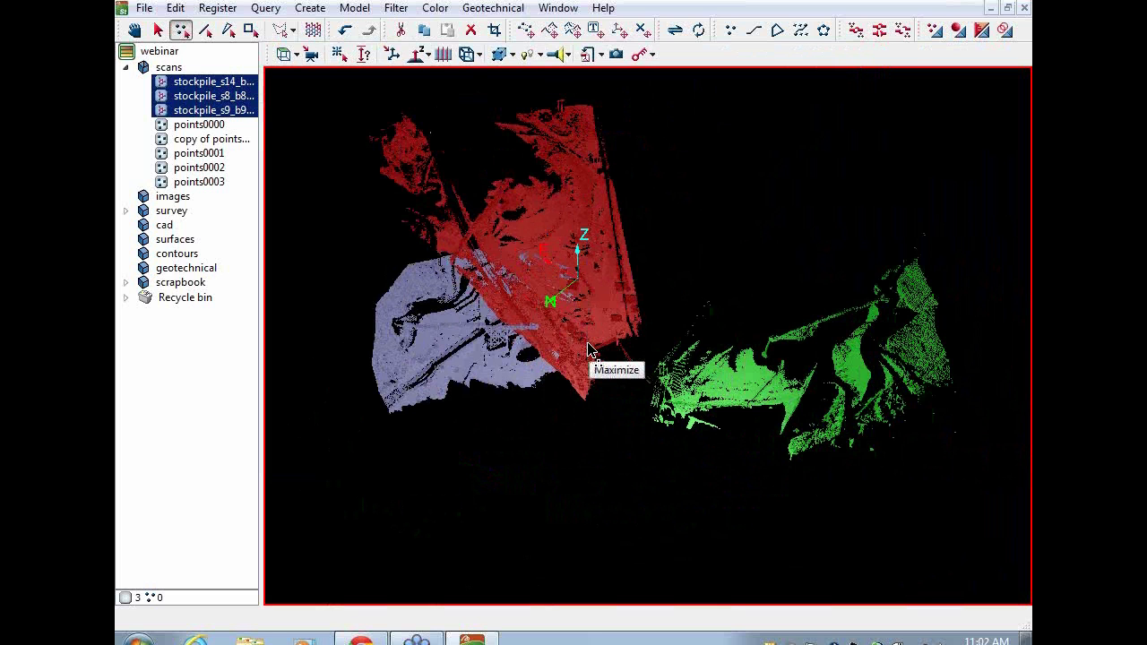
scroll(589, 351, up, 3)
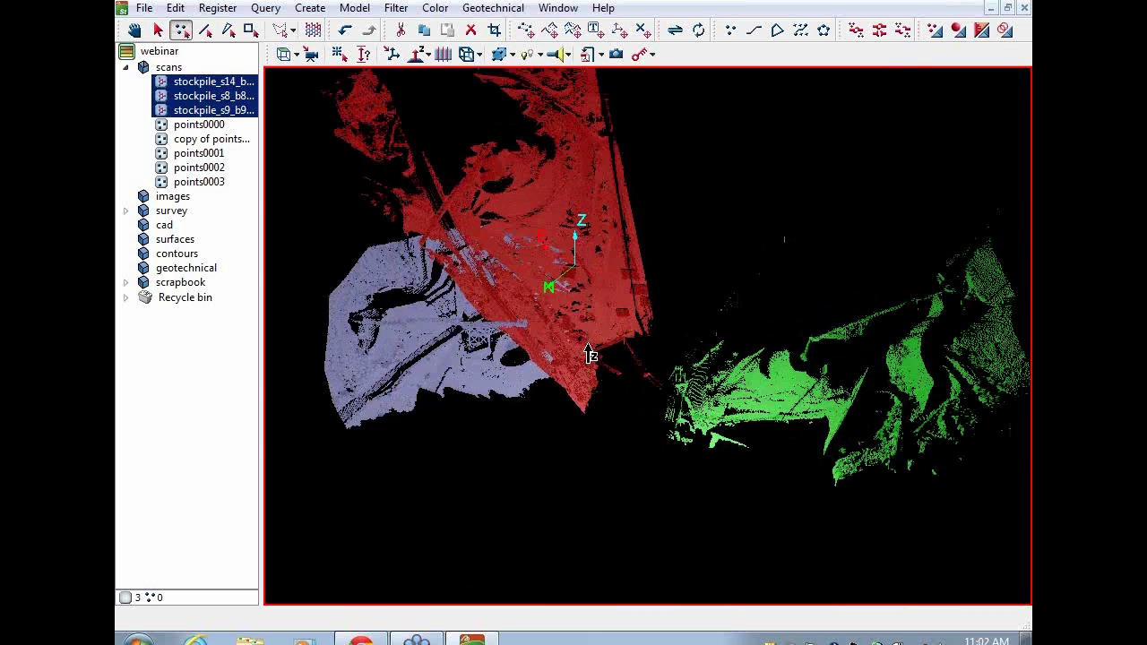
scroll(589, 352, up, 2)
scroll(544, 380, down, 3)
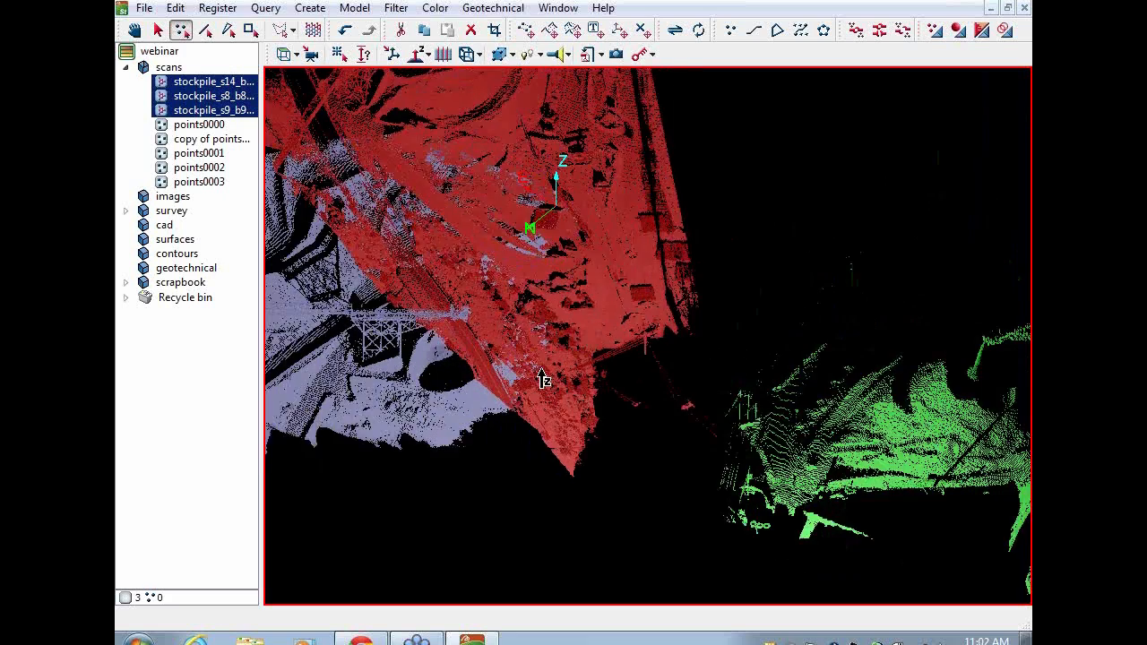
middle_drag(522, 391, 500, 319)
scroll(505, 300, down, 4)
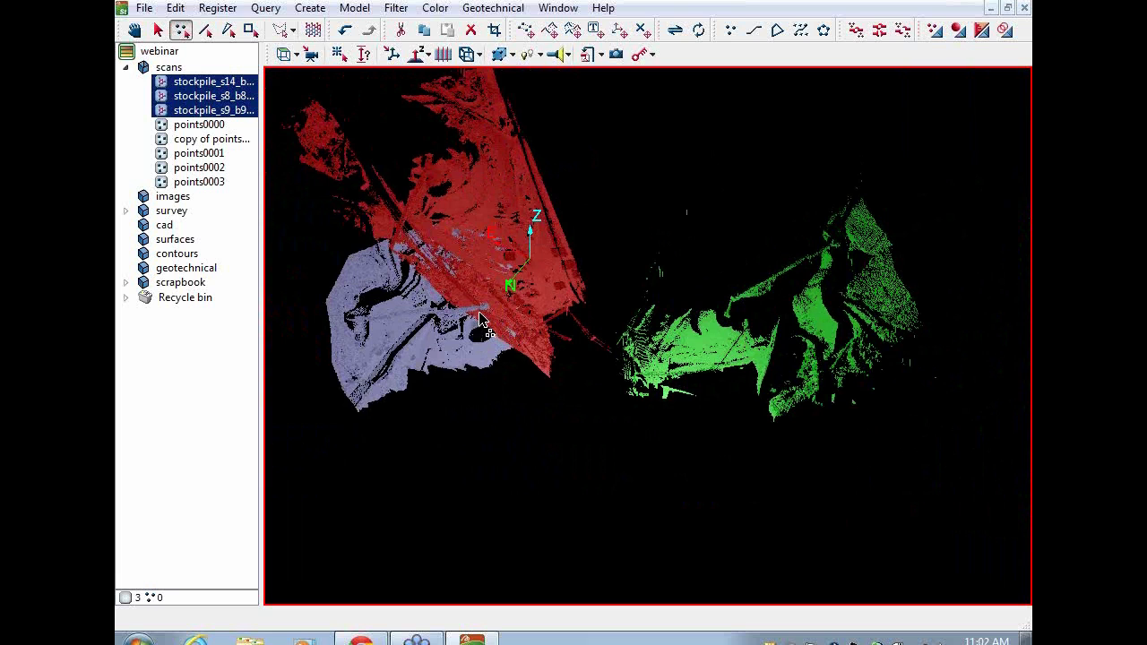
- Register the three selected stockpile scans to the survey datum by name
click(145, 8)
mouse_move(214, 7)
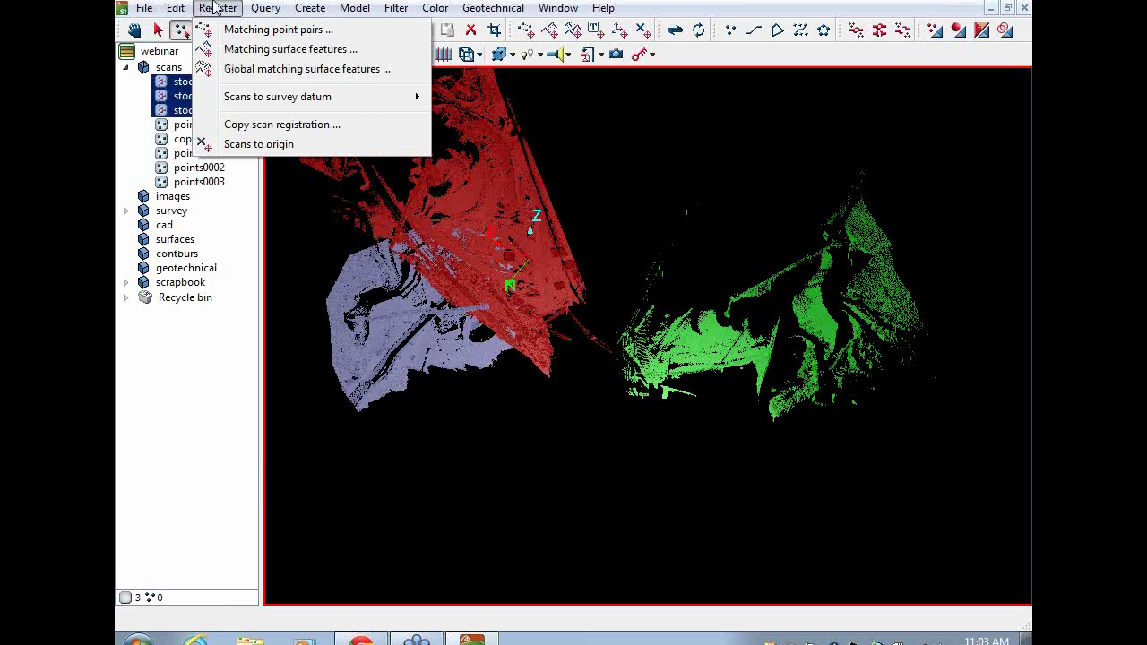
mouse_move(358, 99)
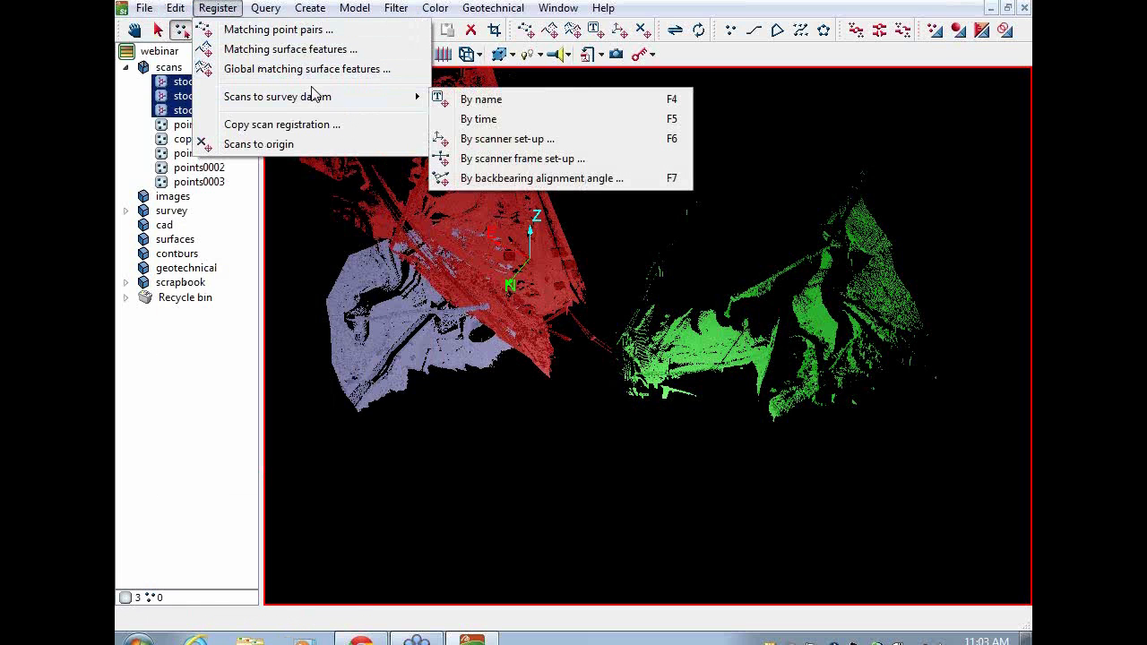
click(483, 102)
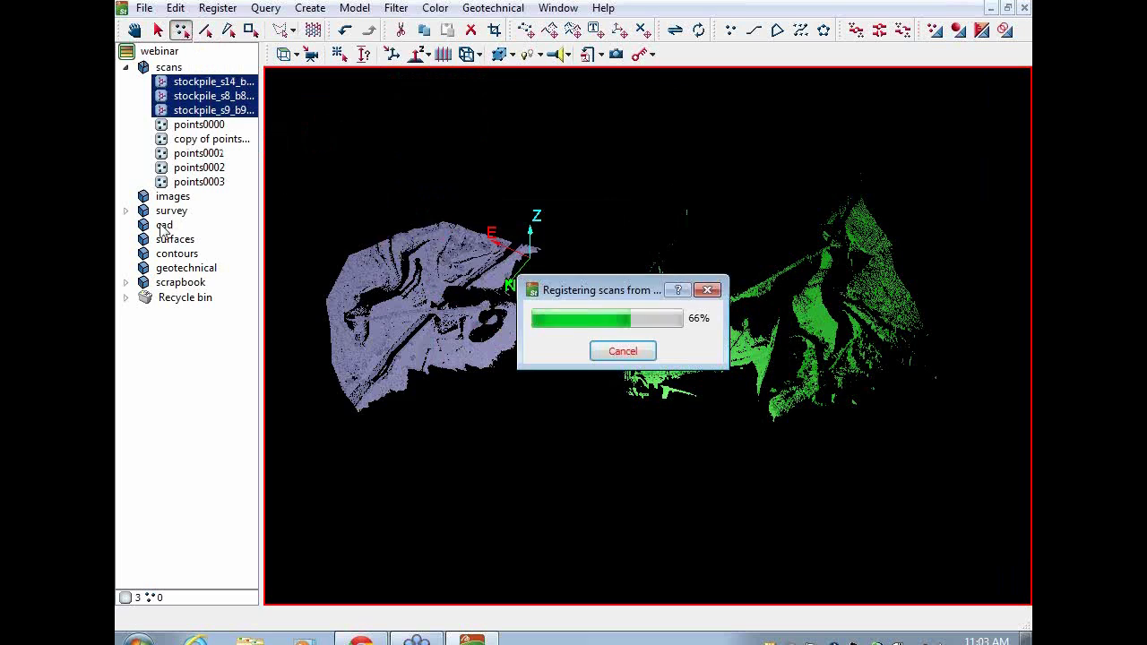
- Check the survey points stored under the survey stockpile container and examine the scans' alignment in plan view
click(143, 225)
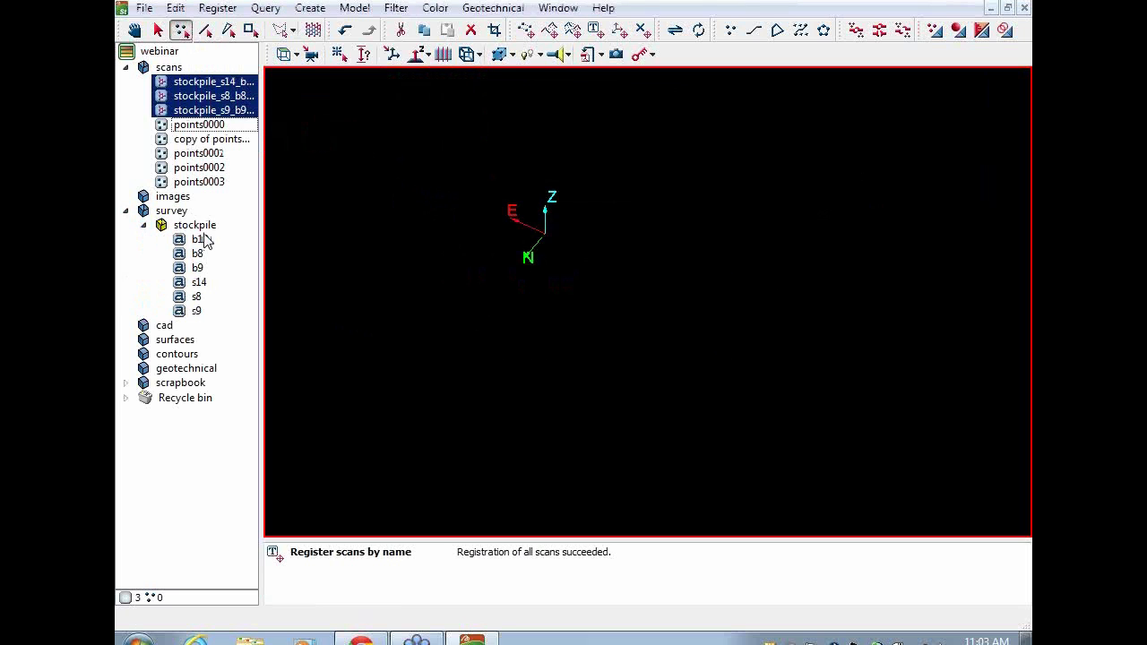
click(144, 225)
click(126, 211)
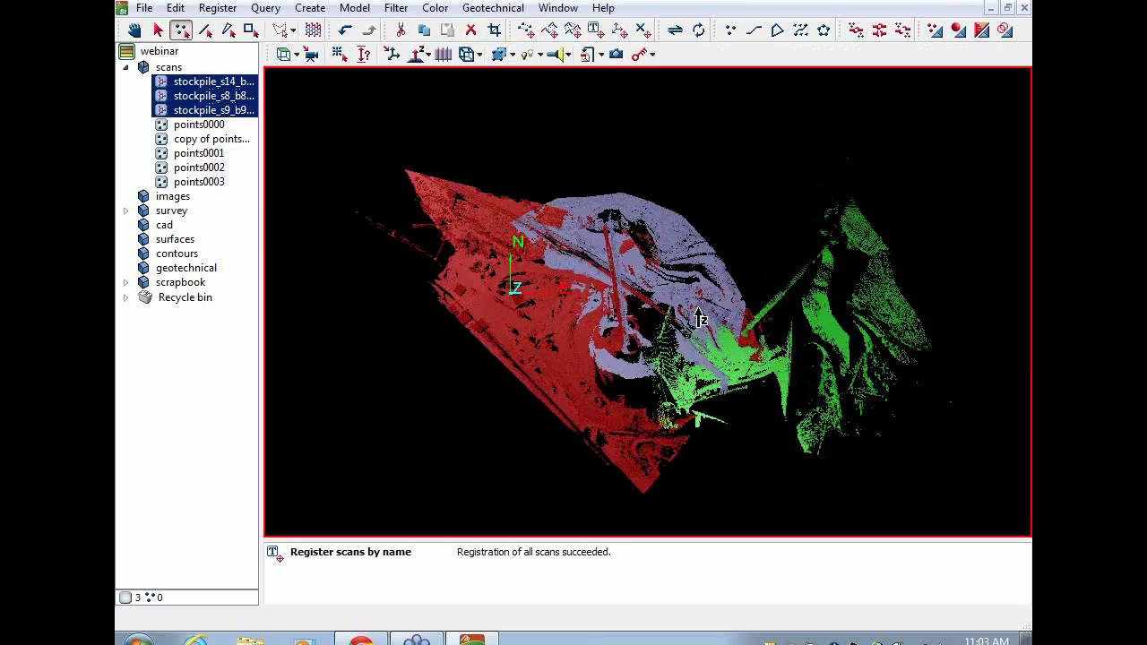
scroll(699, 312, up, 2)
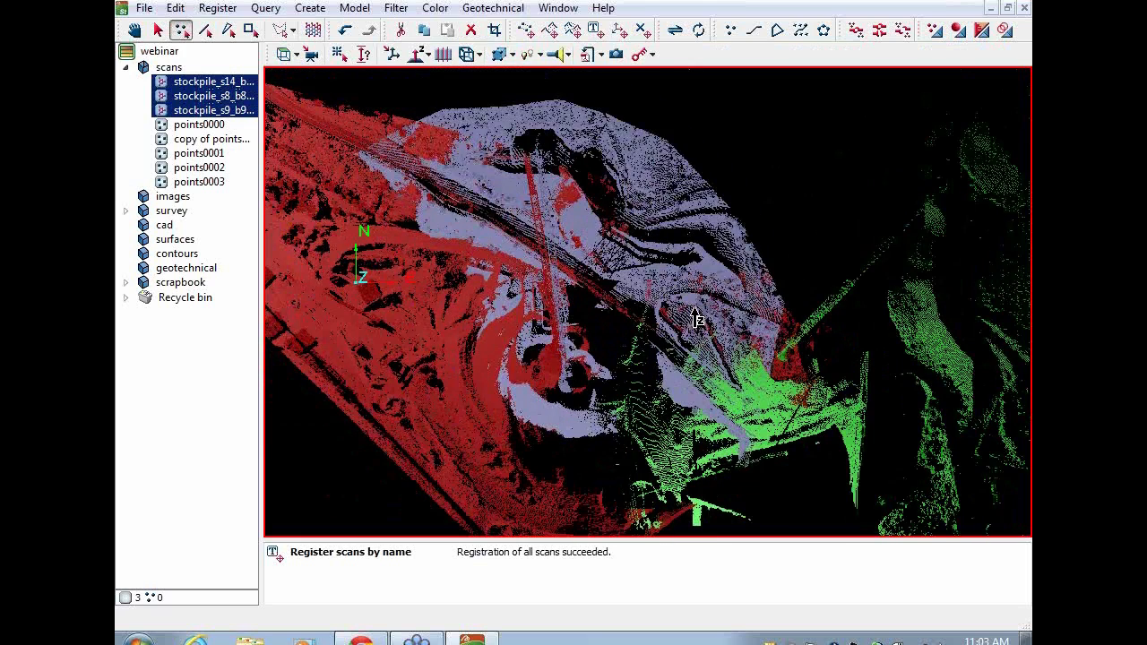
scroll(698, 320, down, 2)
middle_drag(652, 296, 589, 285)
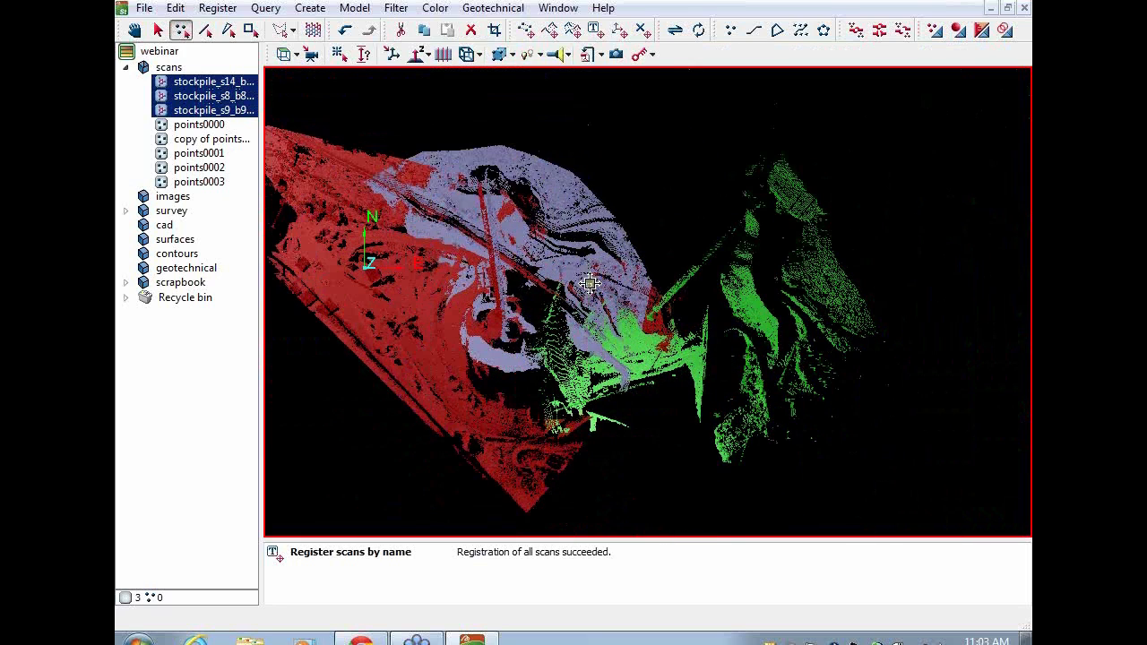
- Rotate the stockpile_s14_b14_C1L_01 scan backward by 45° about the Z direction, centered on the scan's origin
click(589, 284)
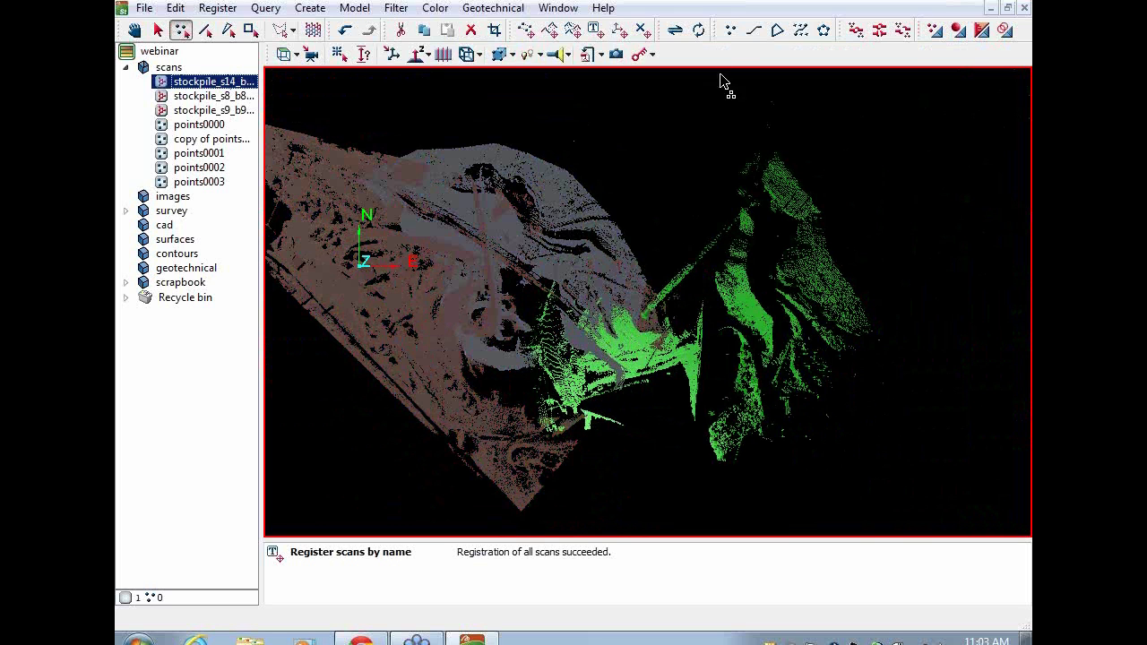
click(699, 30)
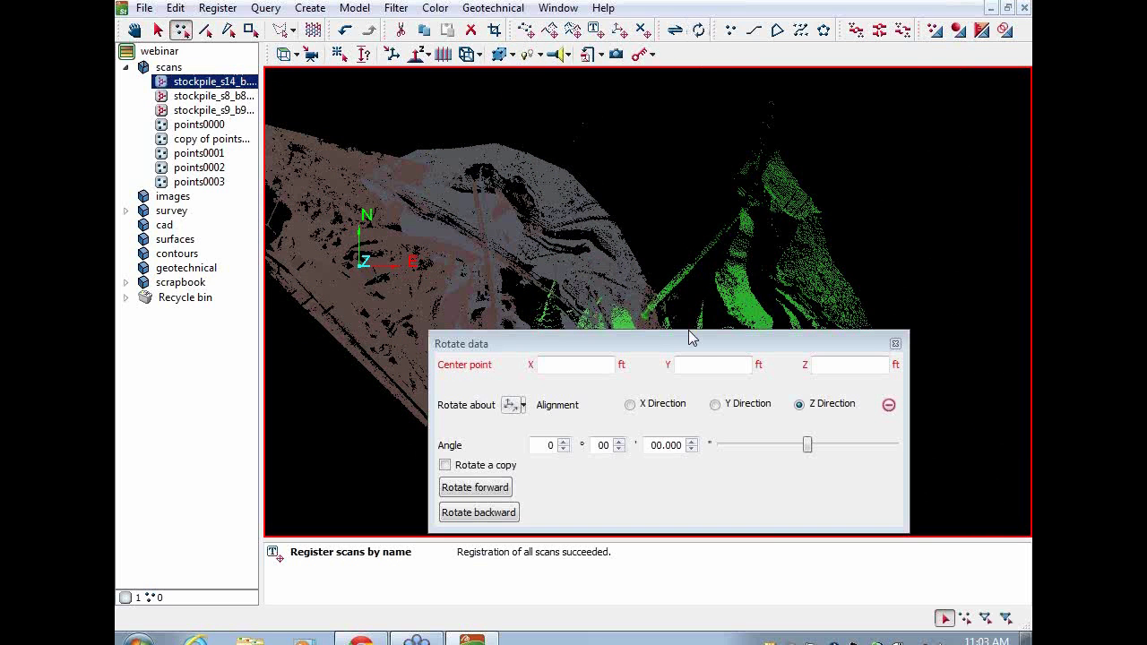
drag(684, 341, 918, 353)
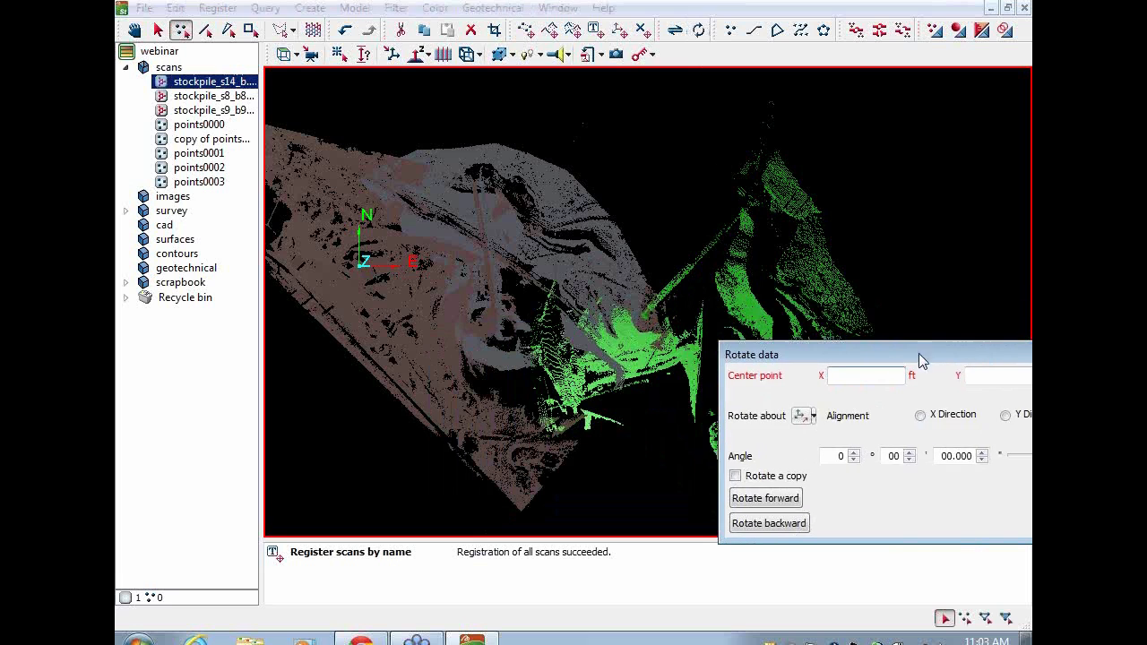
right_click(874, 377)
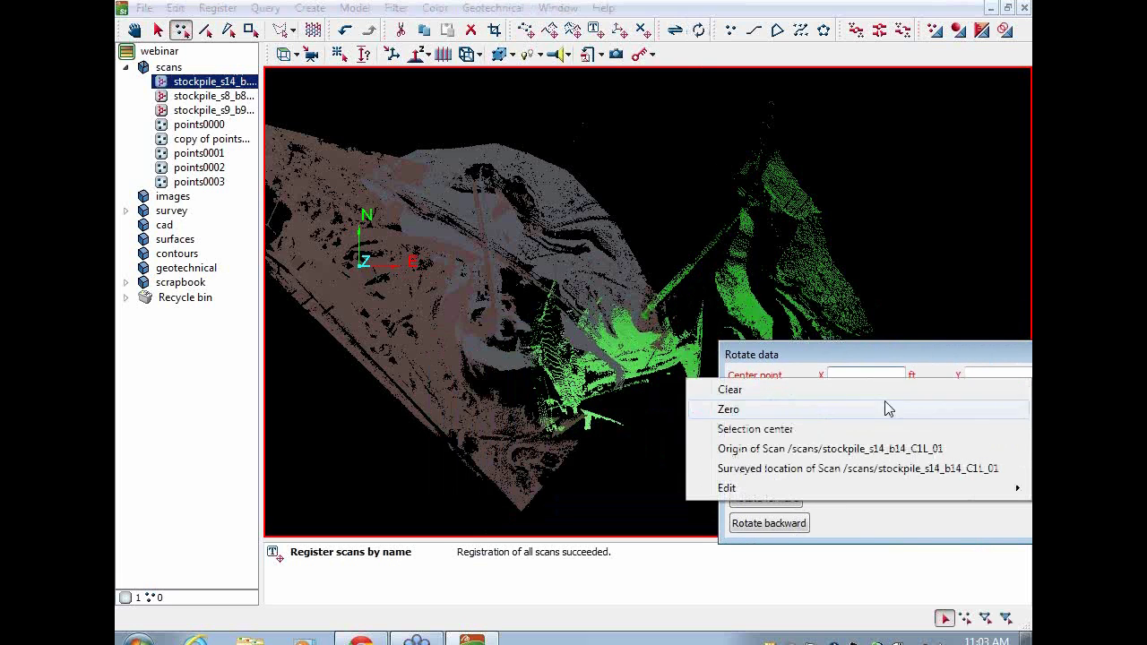
click(874, 449)
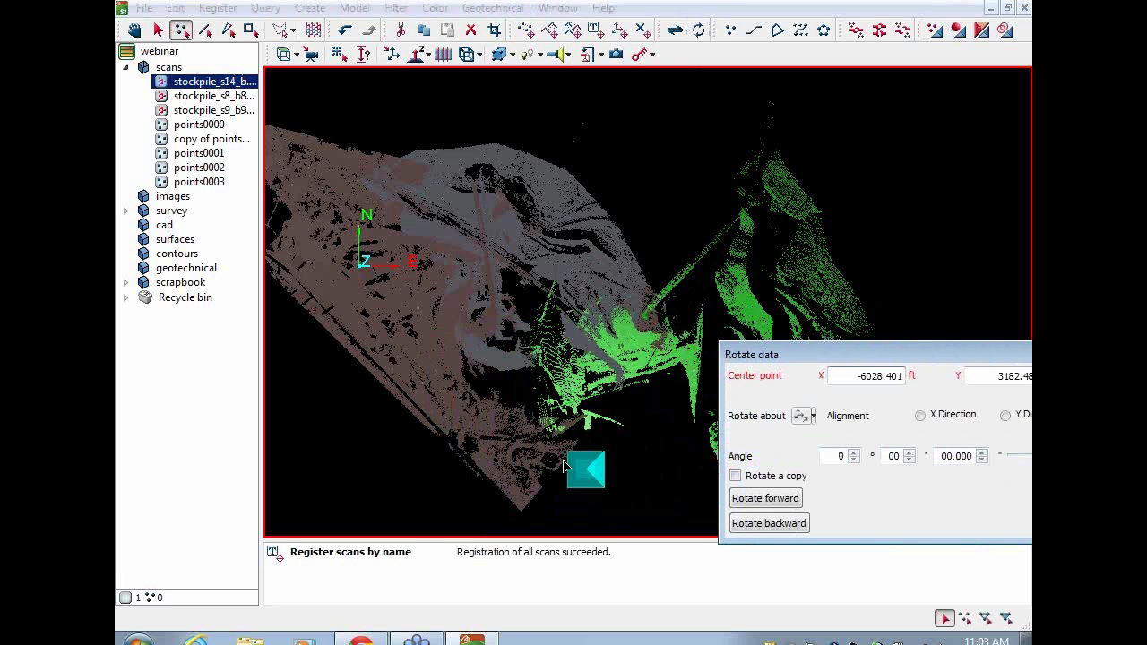
click(841, 457)
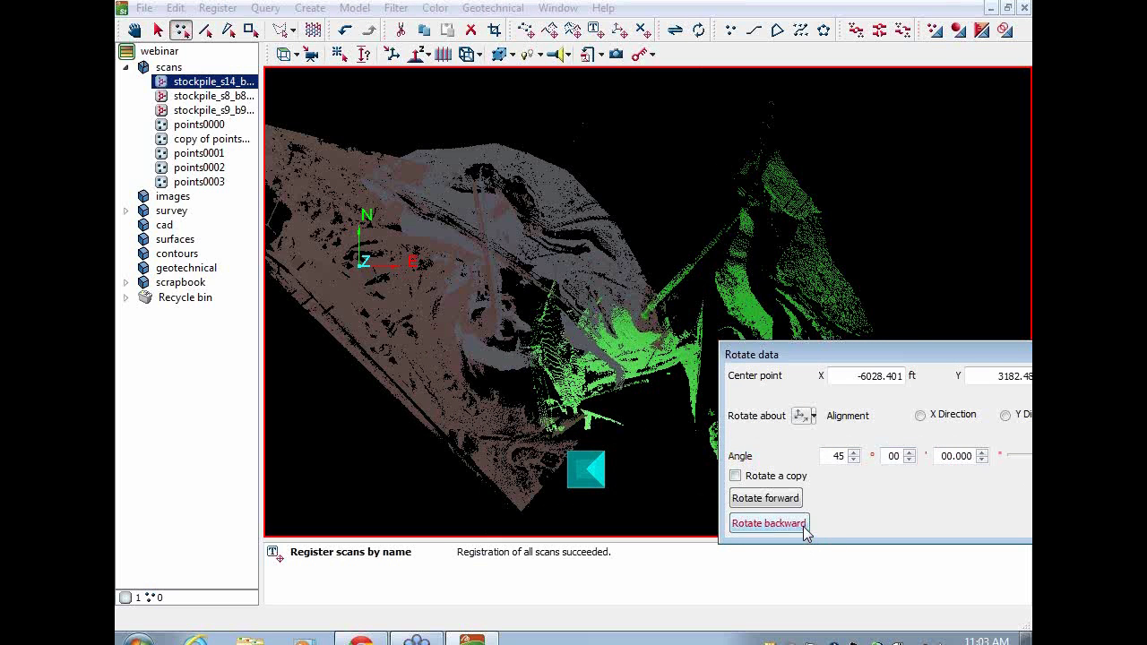
click(768, 523)
- Rotate the s14 scan backward by a further 5° twice and close the rotation tool
click(838, 456)
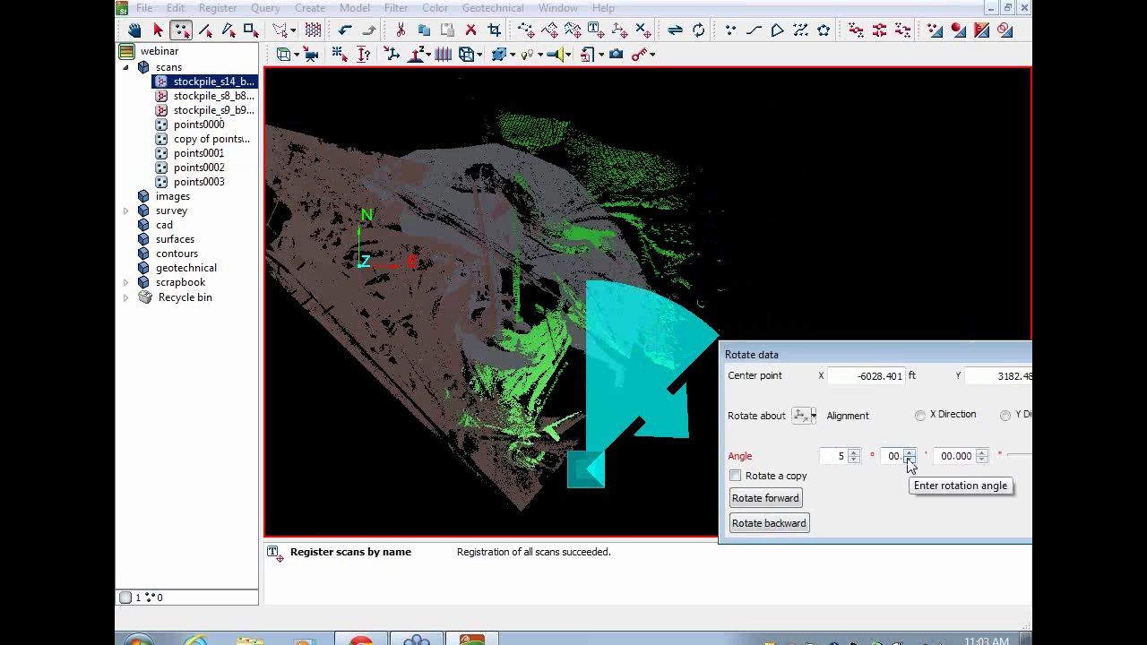
text(5)
click(793, 527)
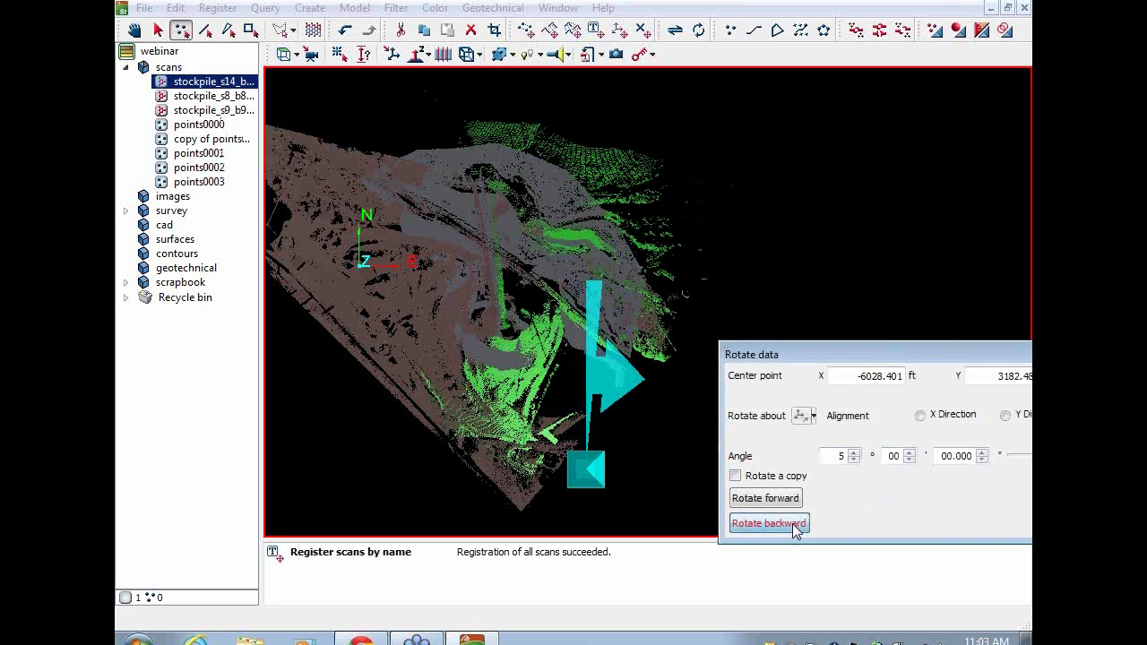
click(794, 528)
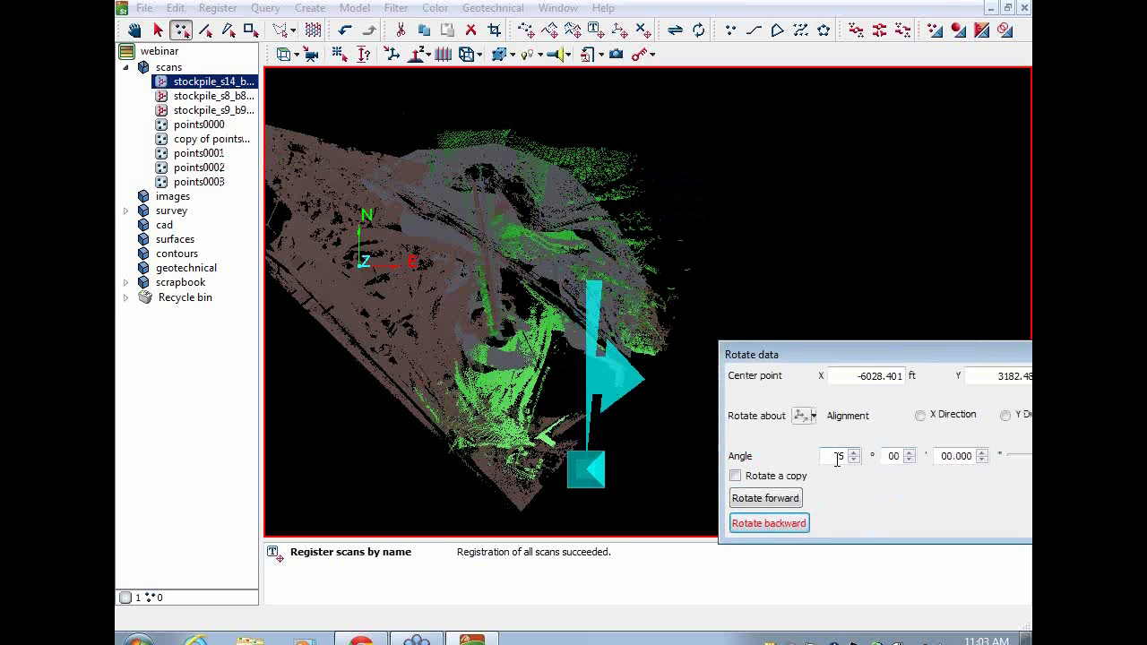
drag(859, 362, 659, 360)
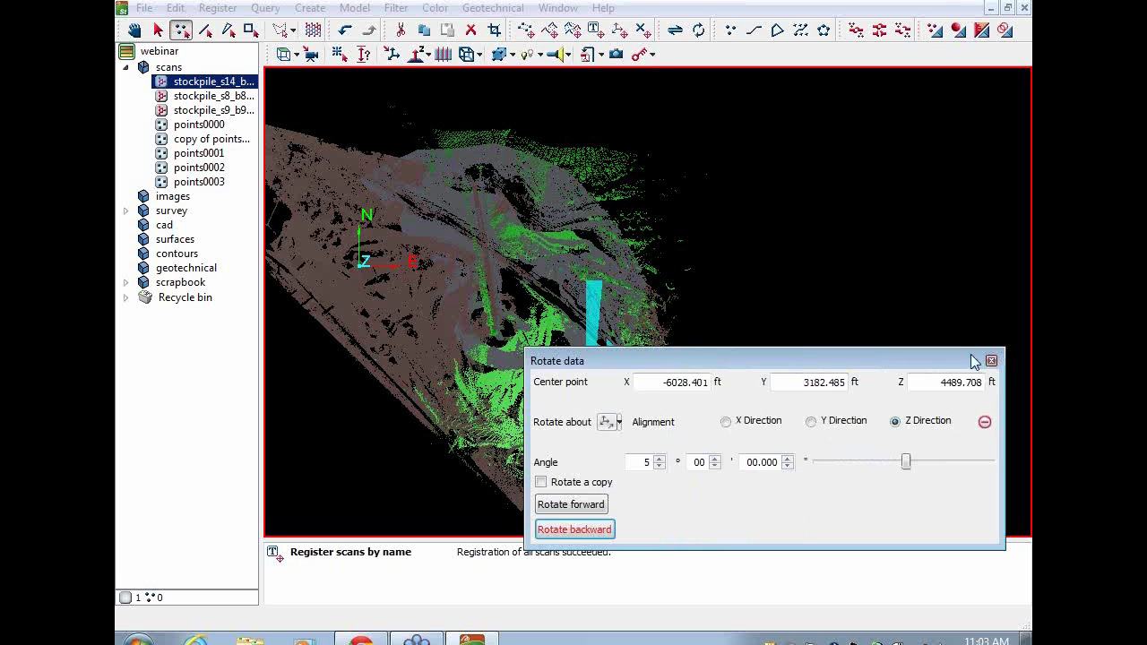
click(989, 355)
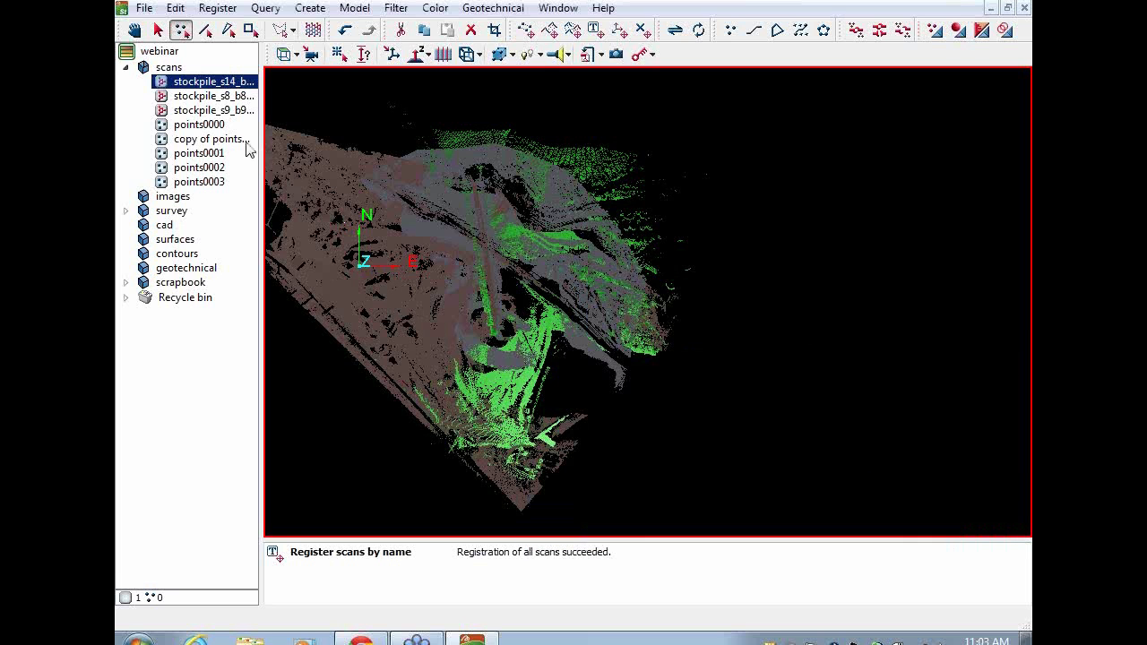
- Run global surface-feature matching on all three stockpile scans, honoring surveyed scanner location and scanner leveling, with no fixed reference data
shift+click(199, 111)
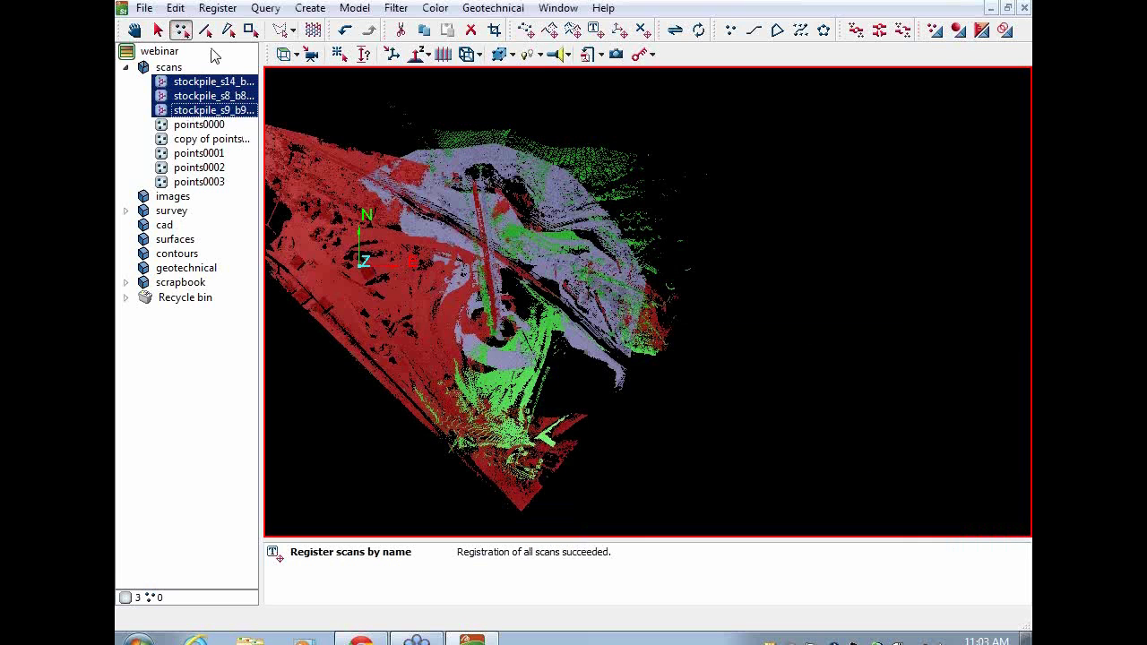
click(221, 9)
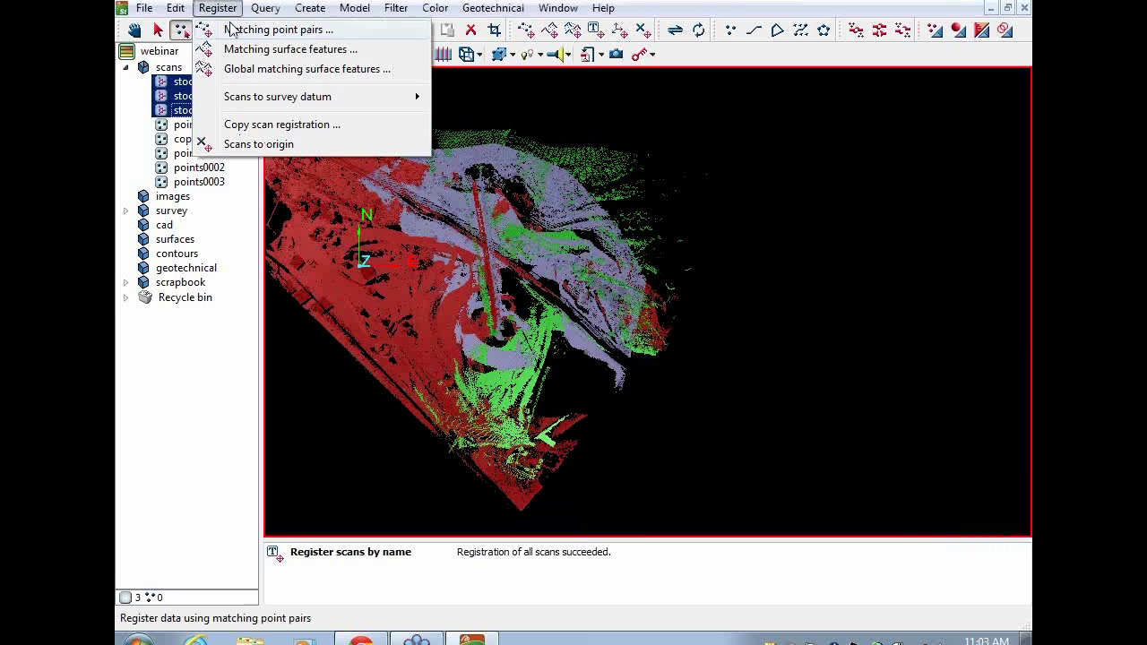
click(259, 69)
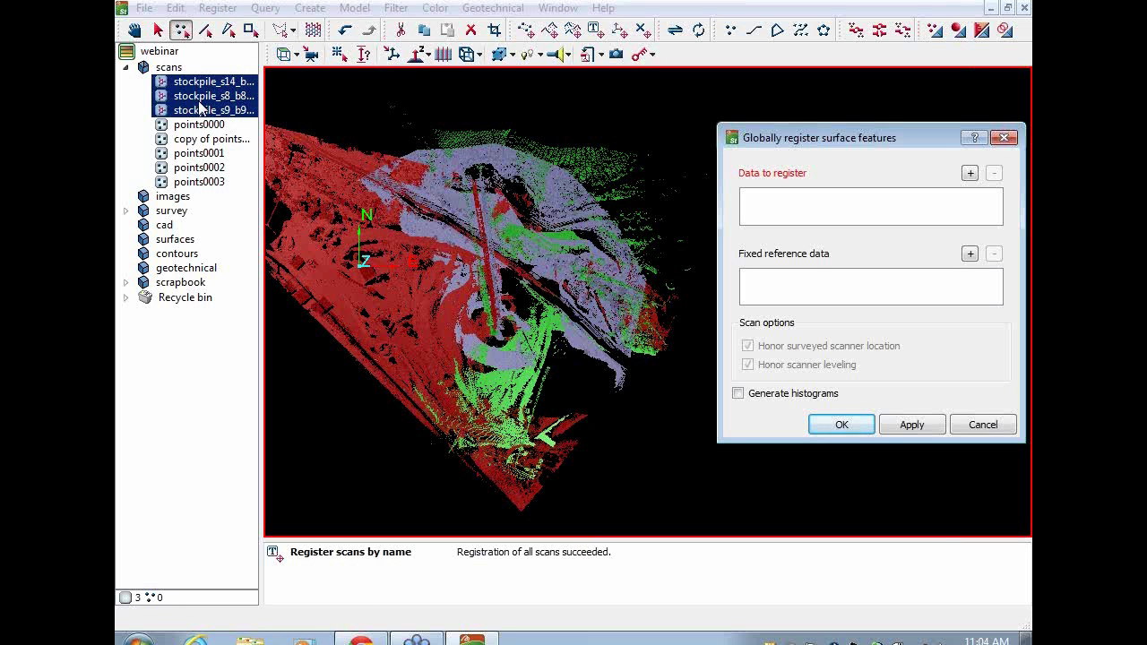
drag(206, 100, 806, 204)
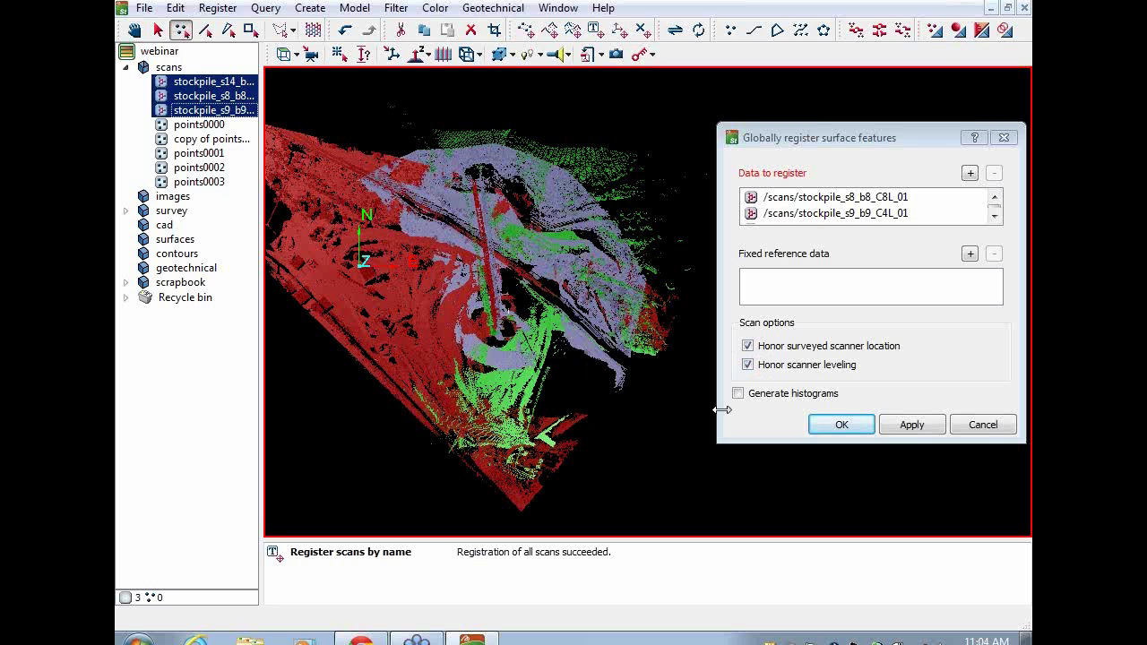
click(911, 425)
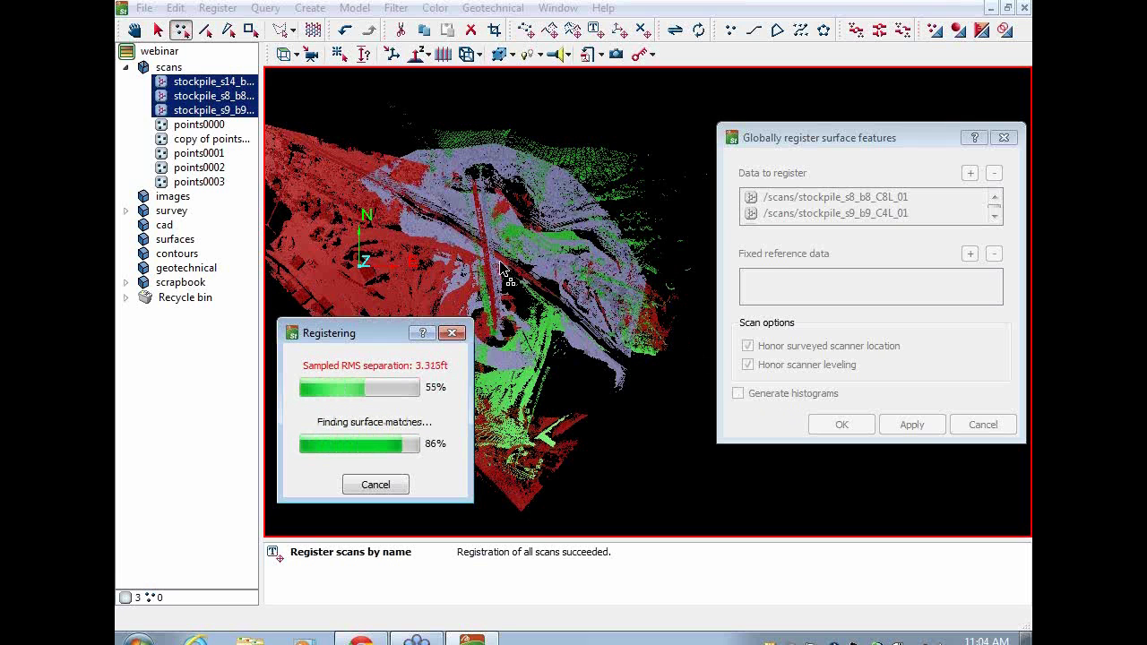
drag(504, 273, 482, 260)
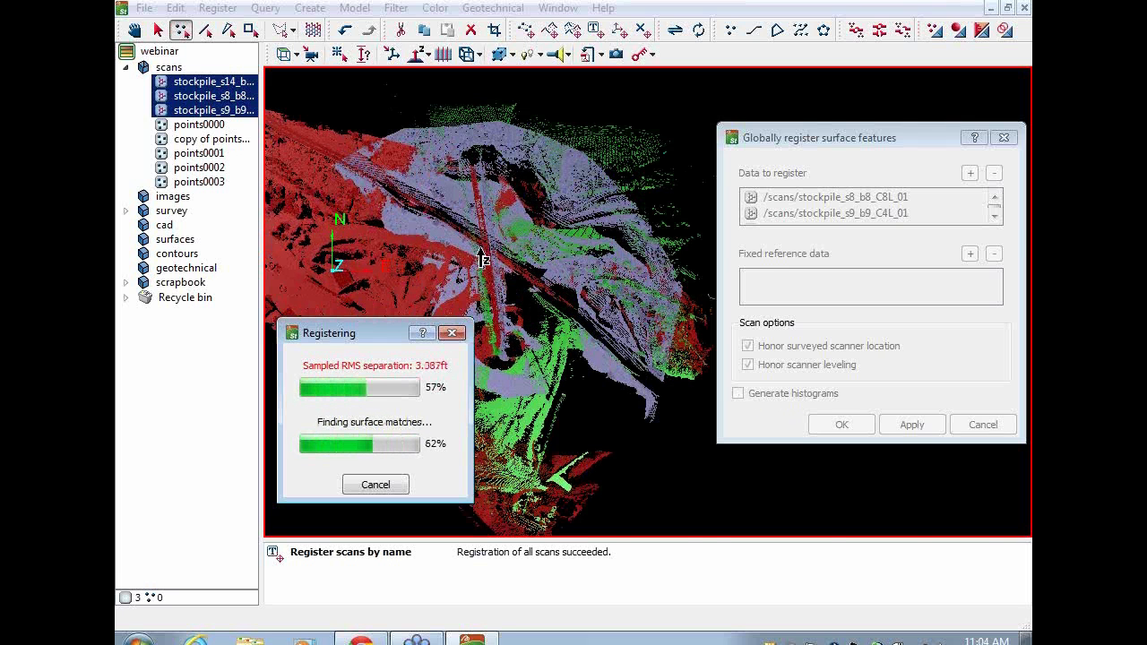
scroll(482, 257, up, 5)
scroll(482, 258, down, 3)
drag(842, 138, 934, 567)
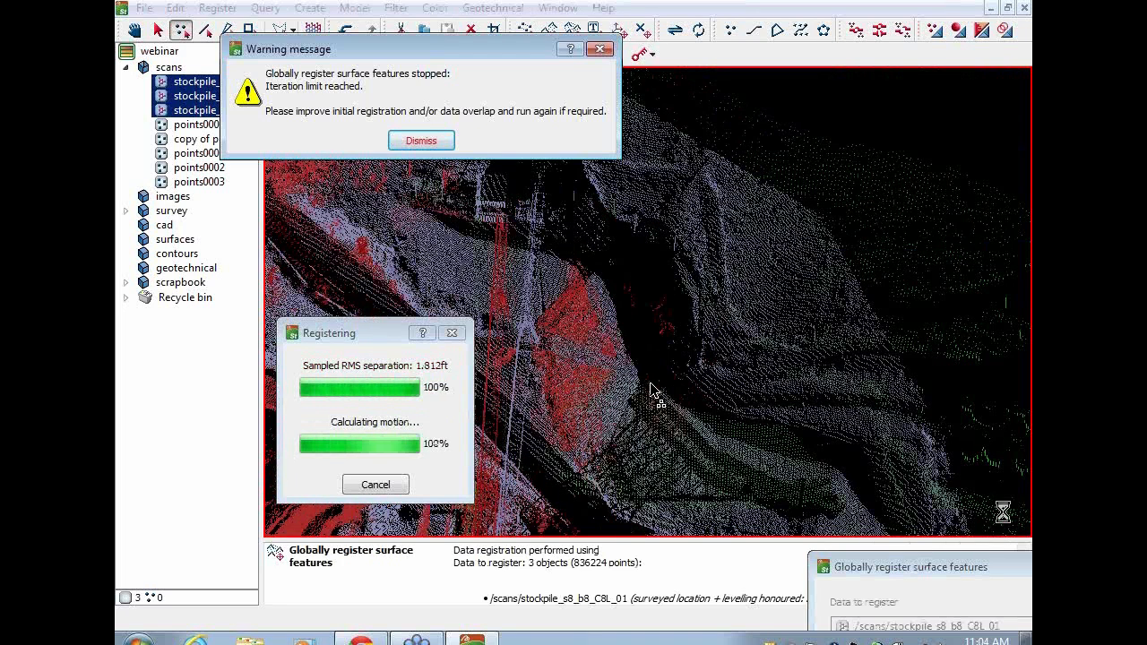
click(443, 146)
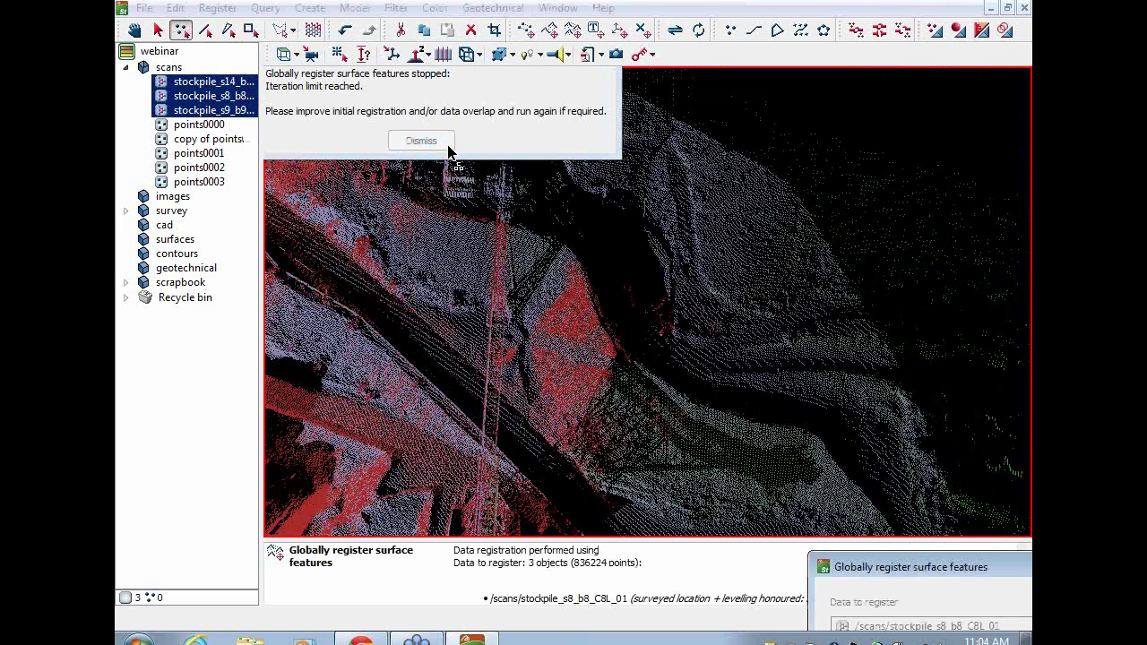
- Rerun the global surface-feature registration on the same three scans and close the registration tool
drag(872, 573, 837, 82)
click(878, 528)
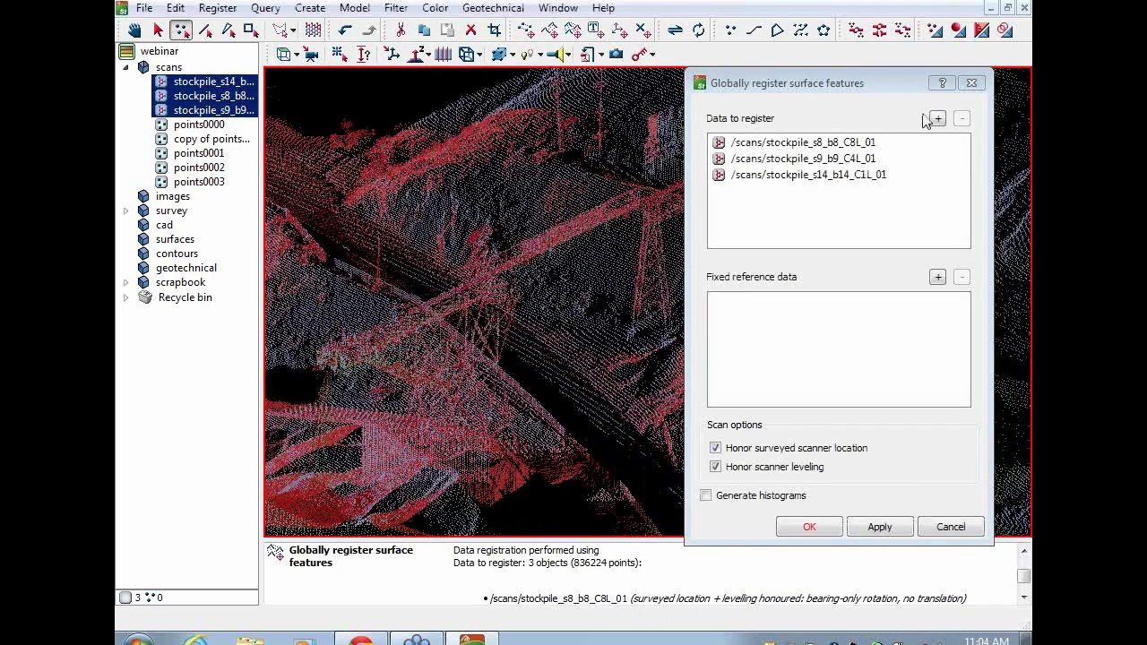
click(976, 85)
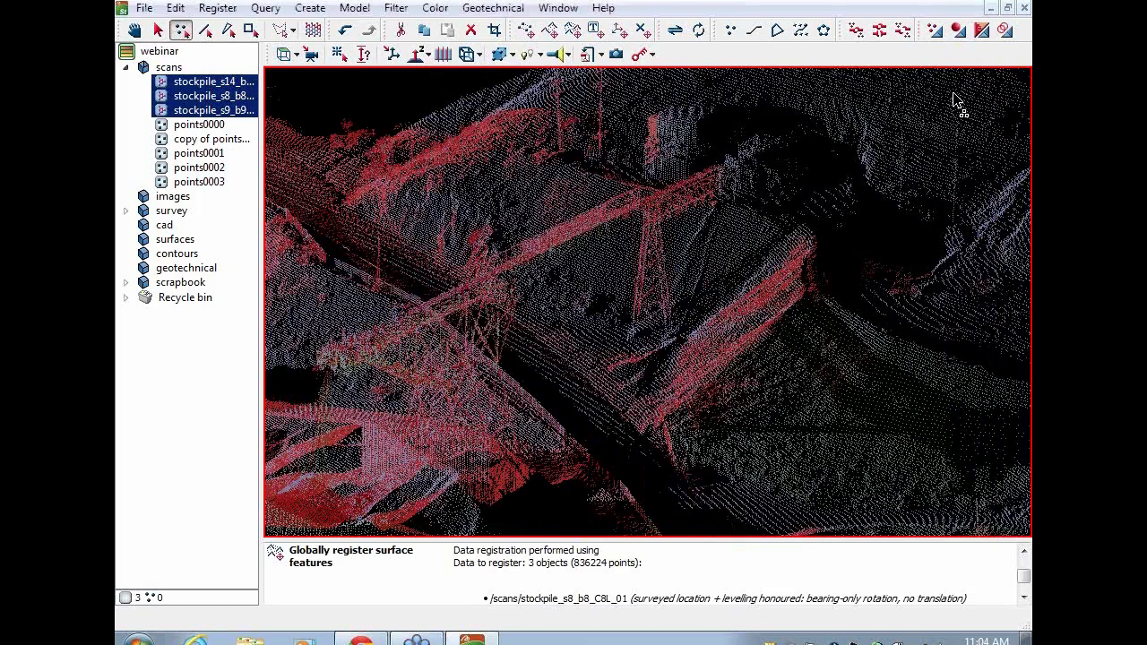
- Crop the three registered scans to a polygon enclosing only the stockpile area around the conveyor
scroll(691, 302, down, 3)
right_drag(691, 302, 632, 347)
scroll(755, 404, down, 4)
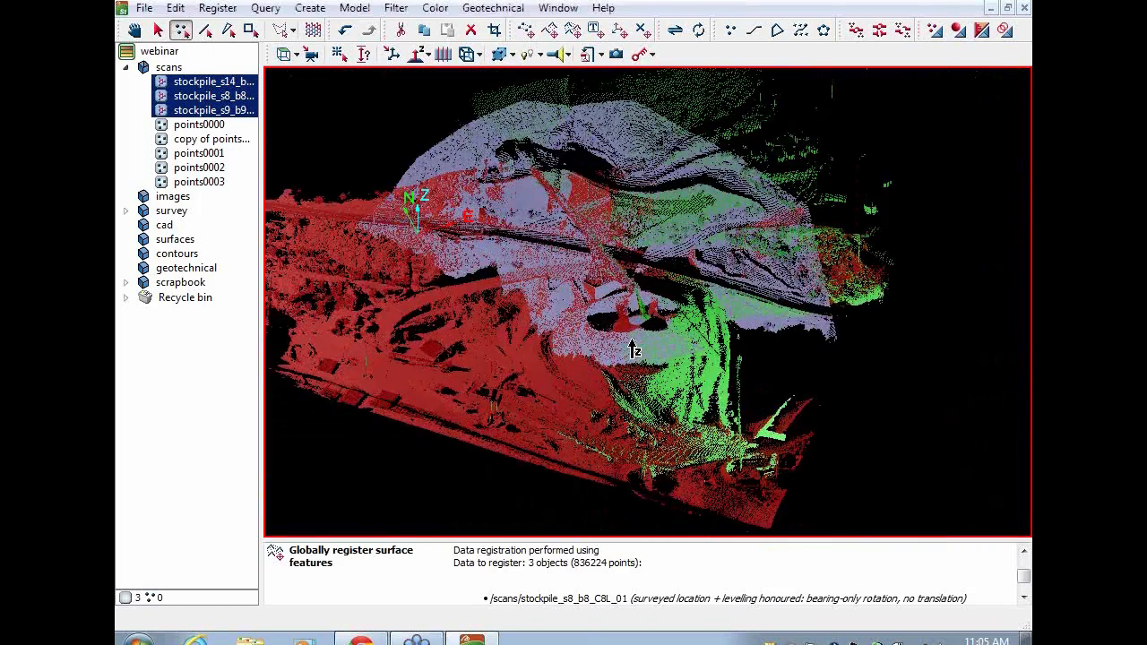
scroll(728, 335, up, 4)
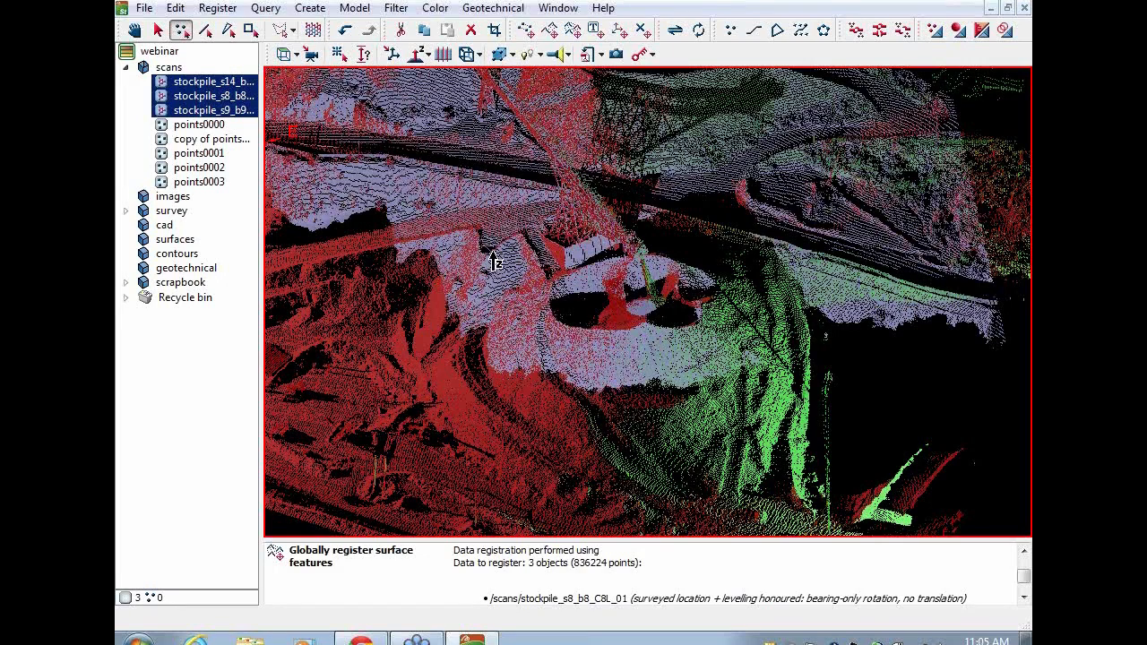
scroll(495, 260, down, 2)
scroll(493, 261, down, 3)
right_drag(494, 261, 381, 358)
mouse_move(453, 240)
mouse_down()
mouse_move(514, 227)
mouse_move(646, 462)
mouse_move(500, 458)
mouse_move(464, 441)
mouse_up()
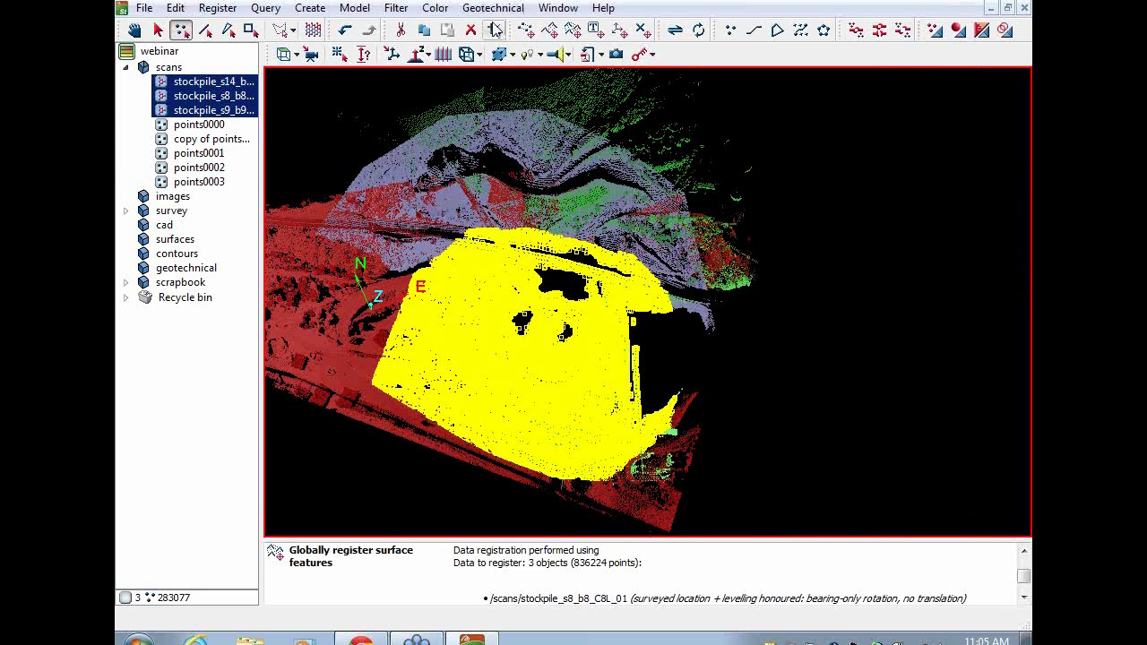
click(494, 30)
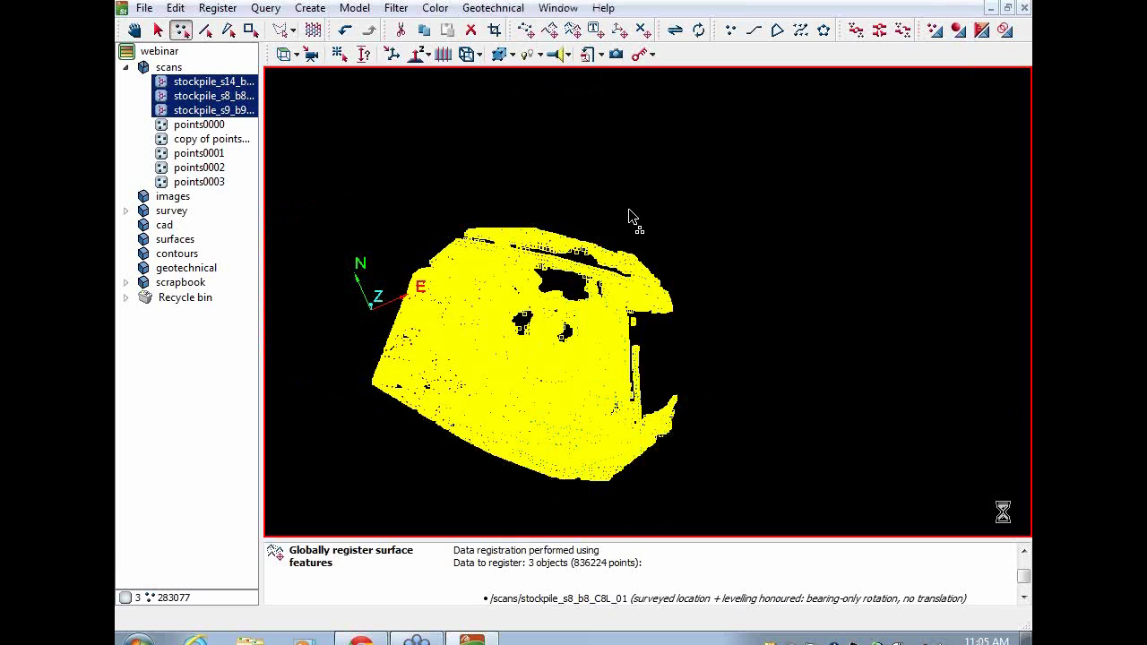
- Outline the conveyor structure standing above the stockpile in a side view and delete its points from the scans
middle_drag(551, 380, 530, 367)
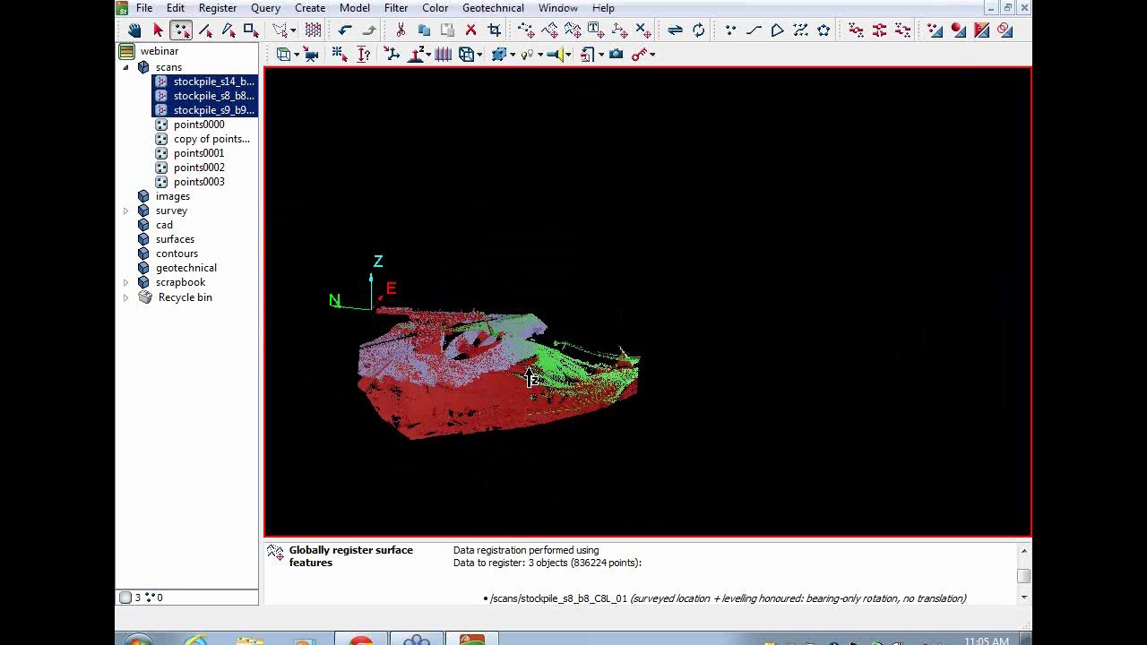
scroll(530, 368, up, 10)
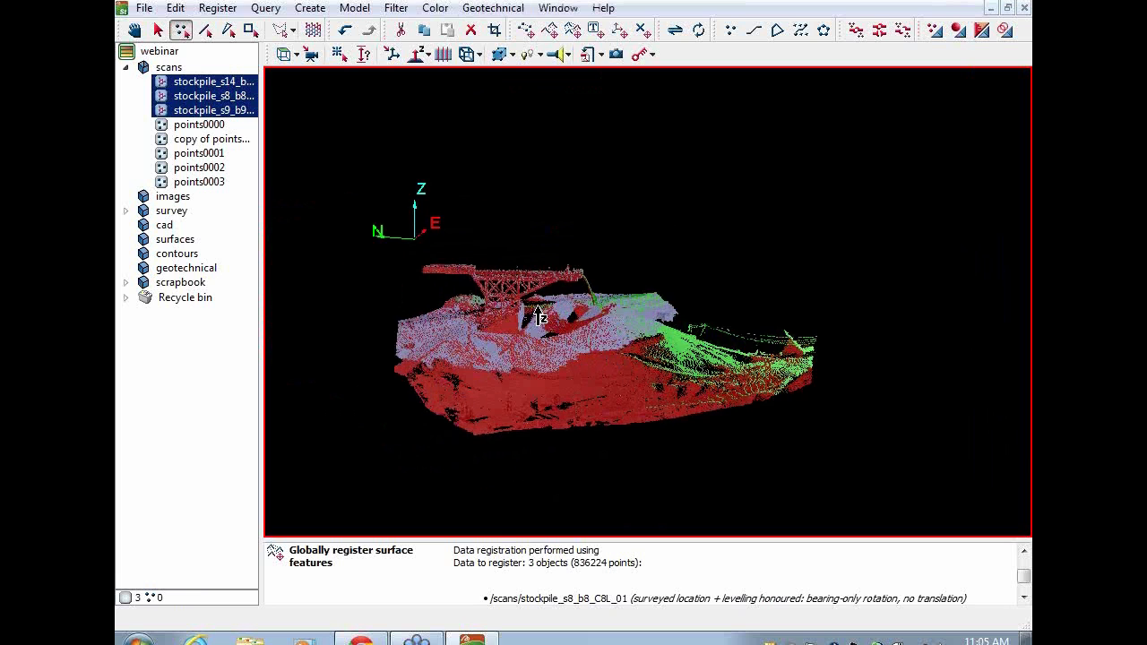
middle_drag(535, 352, 604, 409)
scroll(598, 439, up, 5)
click(832, 294)
click(738, 296)
click(642, 347)
click(636, 360)
click(617, 371)
click(537, 365)
click(513, 354)
click(450, 299)
click(365, 278)
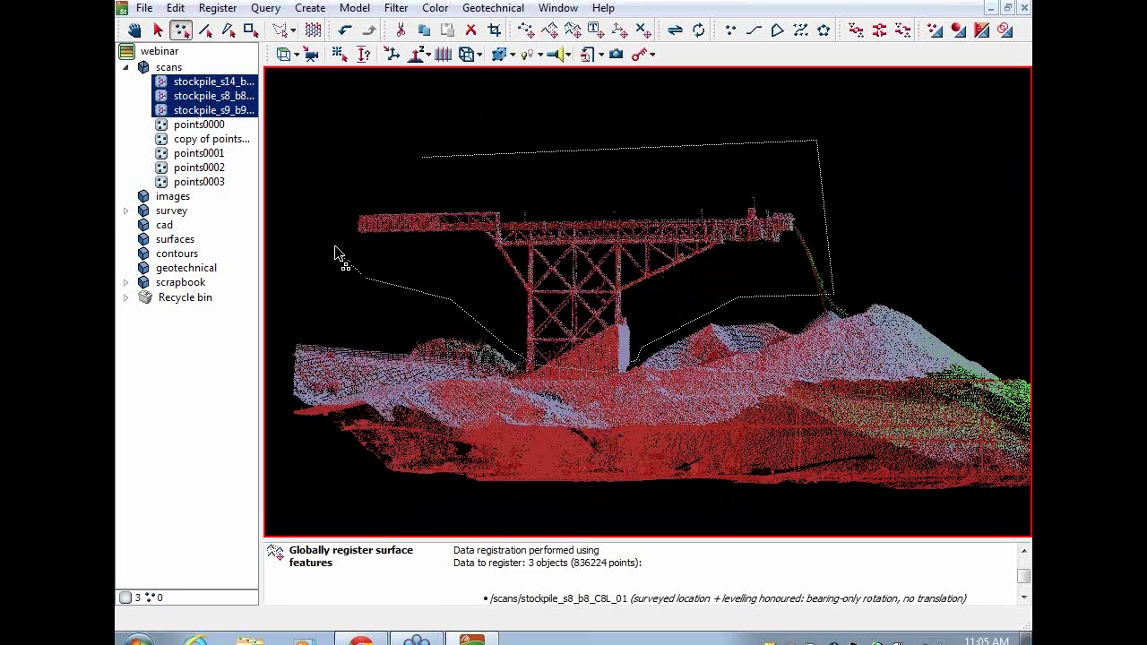
double_click(327, 223)
key(Delete)
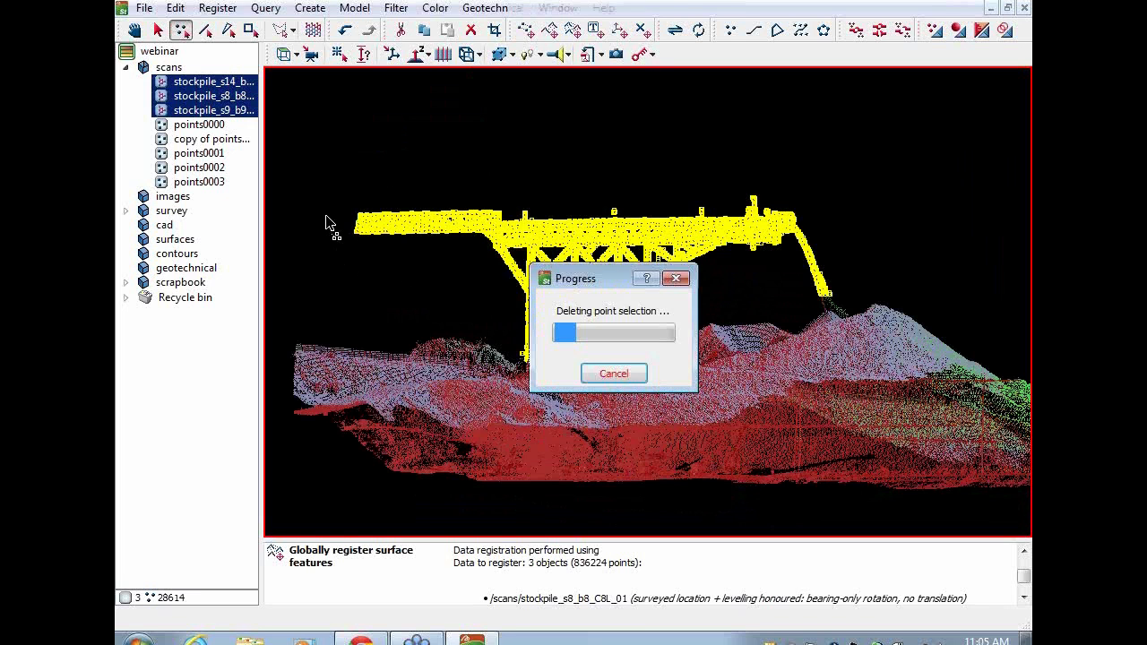
- Outline the remaining stray points above the stockpile with a polygon and delete them
scroll(584, 311, down, 5)
right_drag(642, 277, 797, 326)
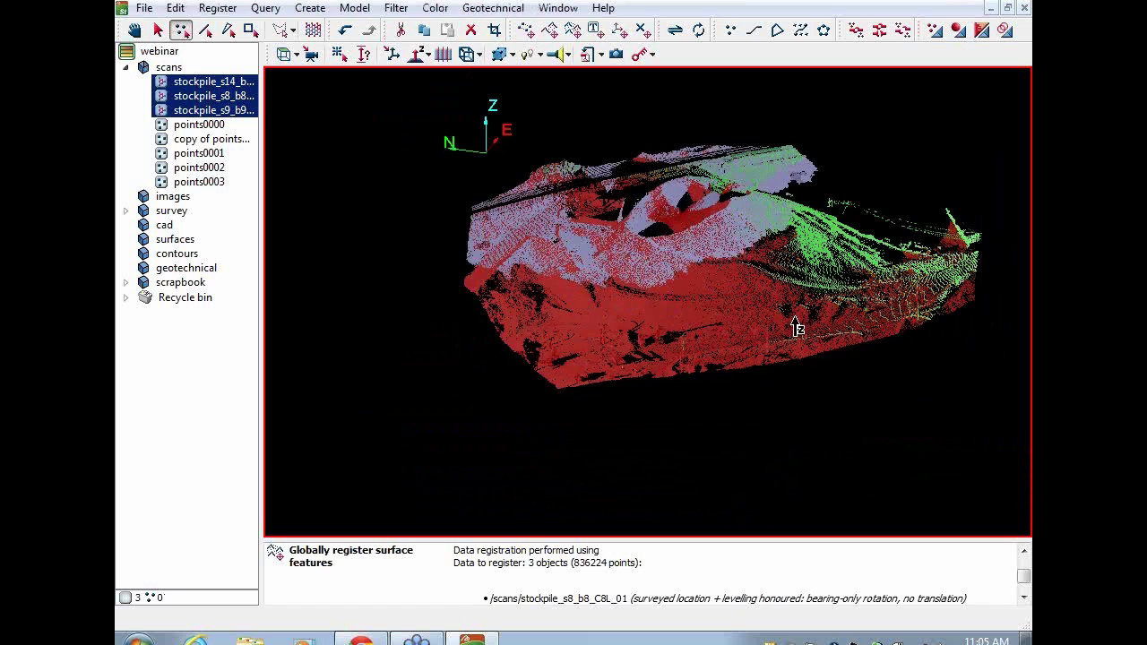
scroll(674, 323, down, 3)
drag(624, 283, 633, 312)
click(468, 248)
click(886, 192)
click(833, 348)
mouse_move(589, 365)
mouse_down()
mouse_move(441, 338)
mouse_move(424, 303)
mouse_move(437, 285)
mouse_up()
key(Delete)
scroll(421, 313, down, 4)
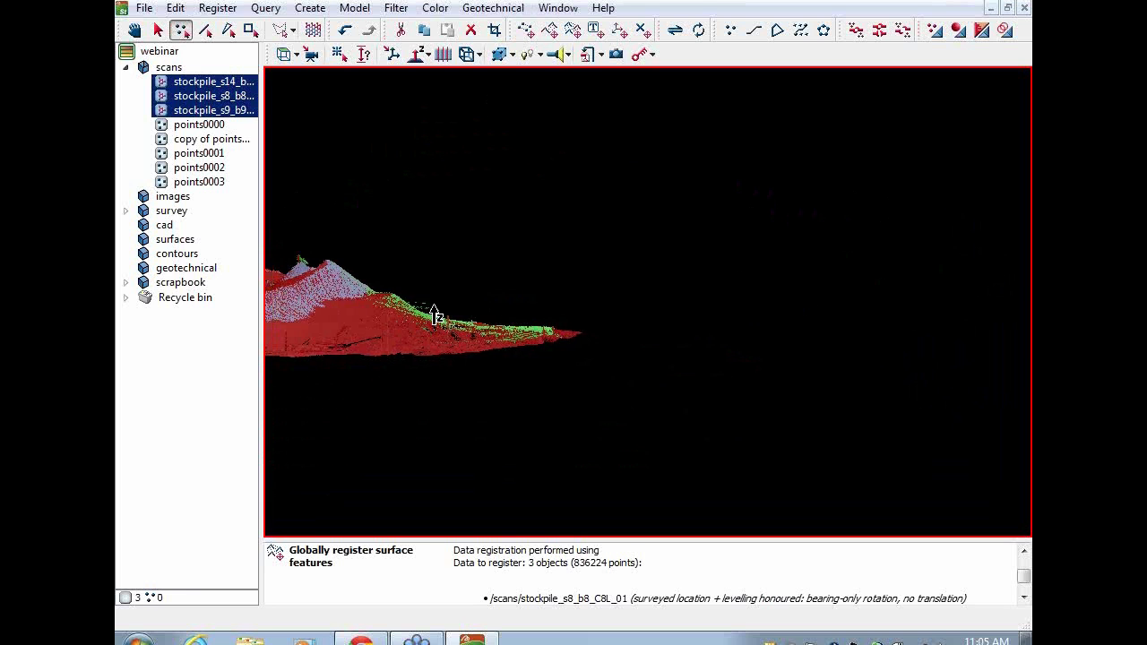
- Apply a topography filter to the three scans as a whole, keeping lower points with a 3 ft search cell size
middle_drag(434, 313, 768, 261)
right_drag(718, 263, 578, 370)
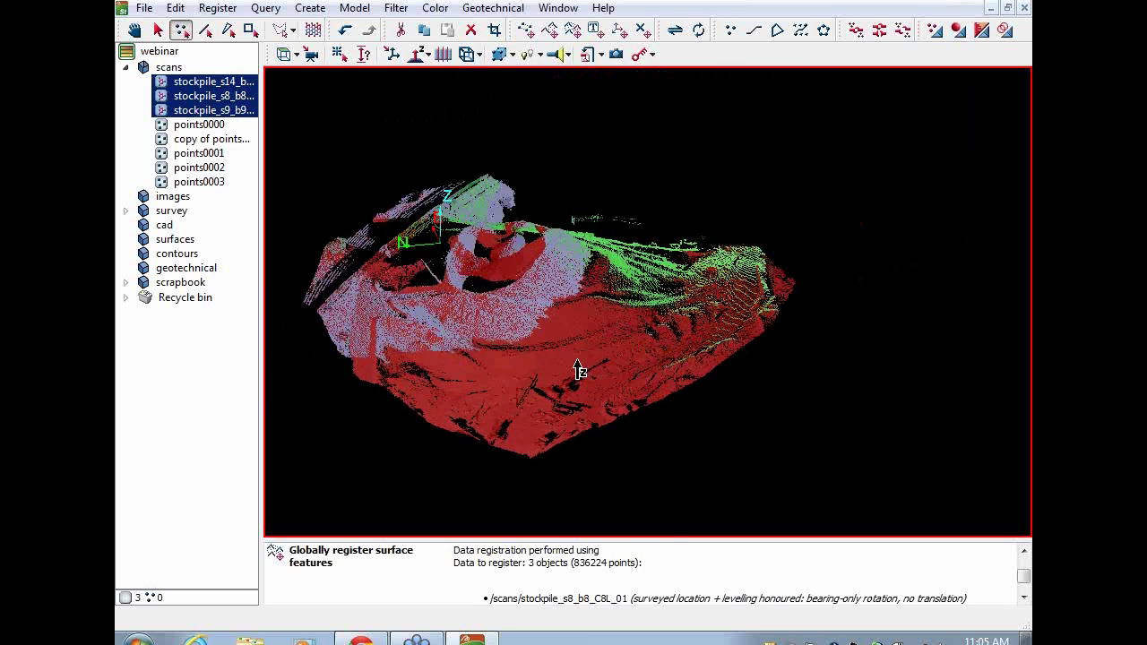
middle_drag(578, 370, 637, 468)
scroll(579, 379, up, 4)
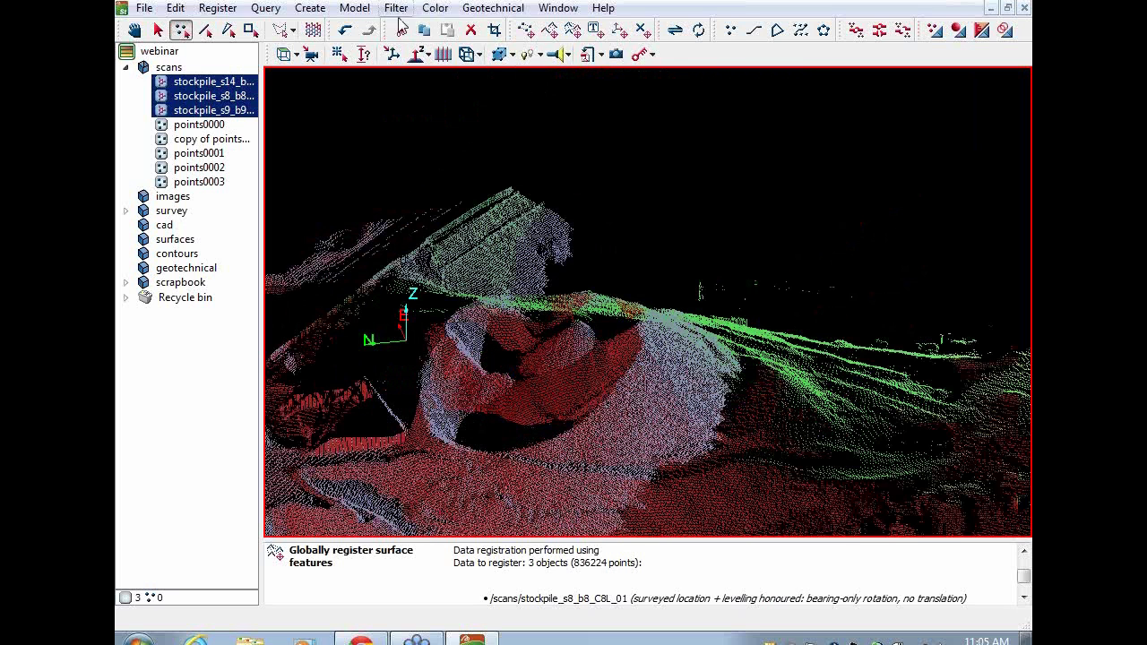
click(395, 9)
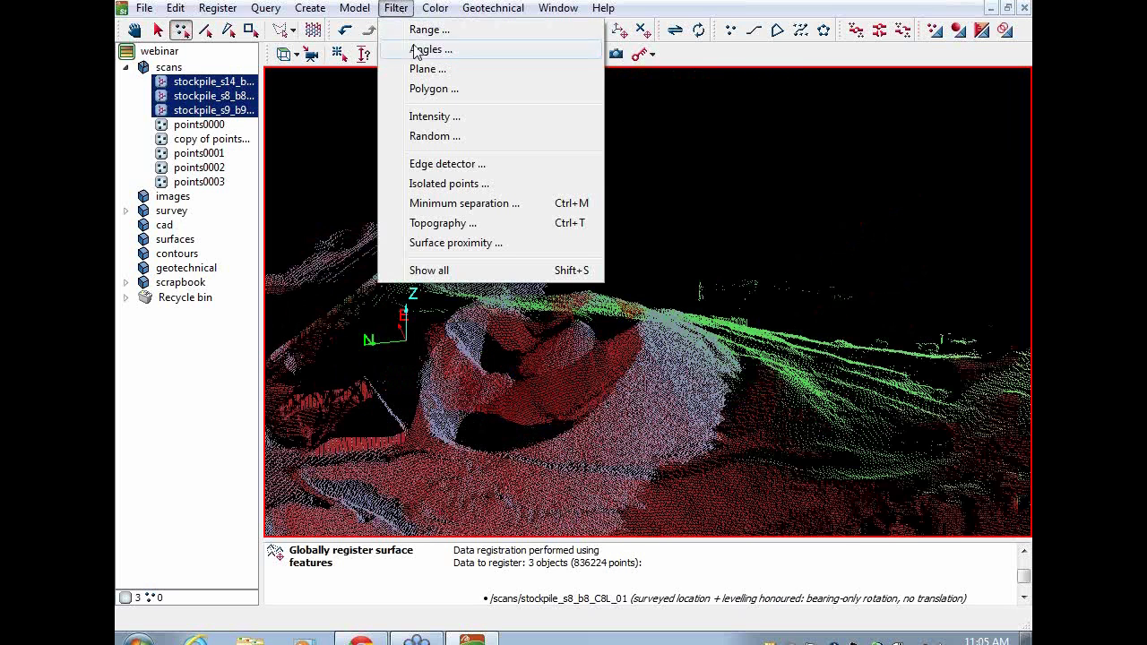
click(443, 233)
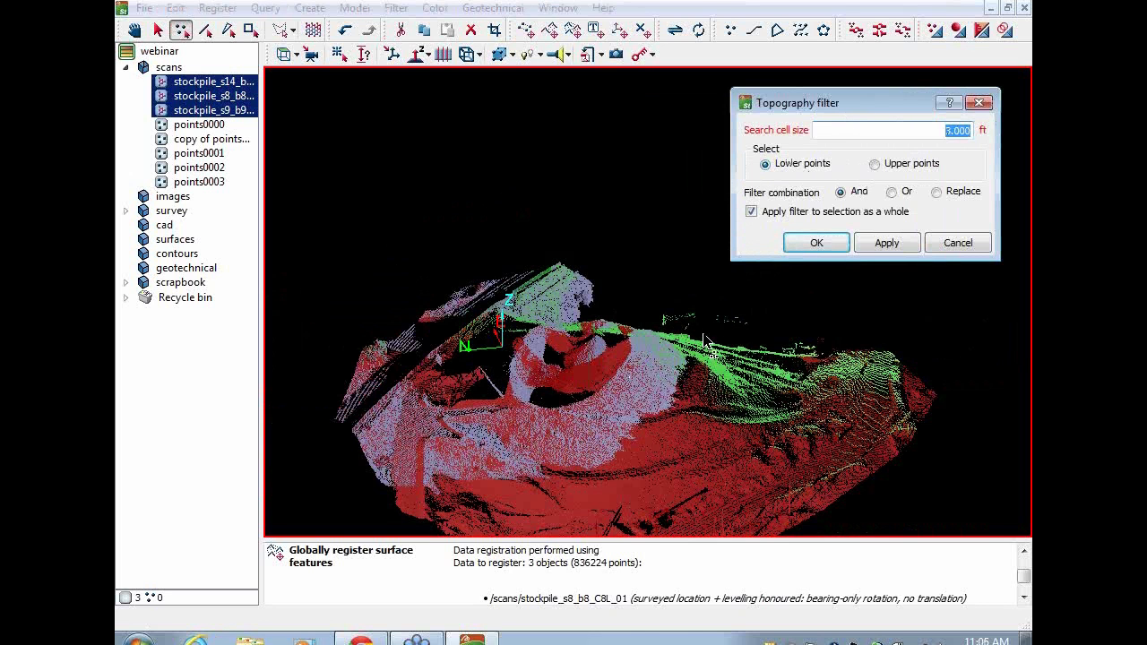
click(879, 249)
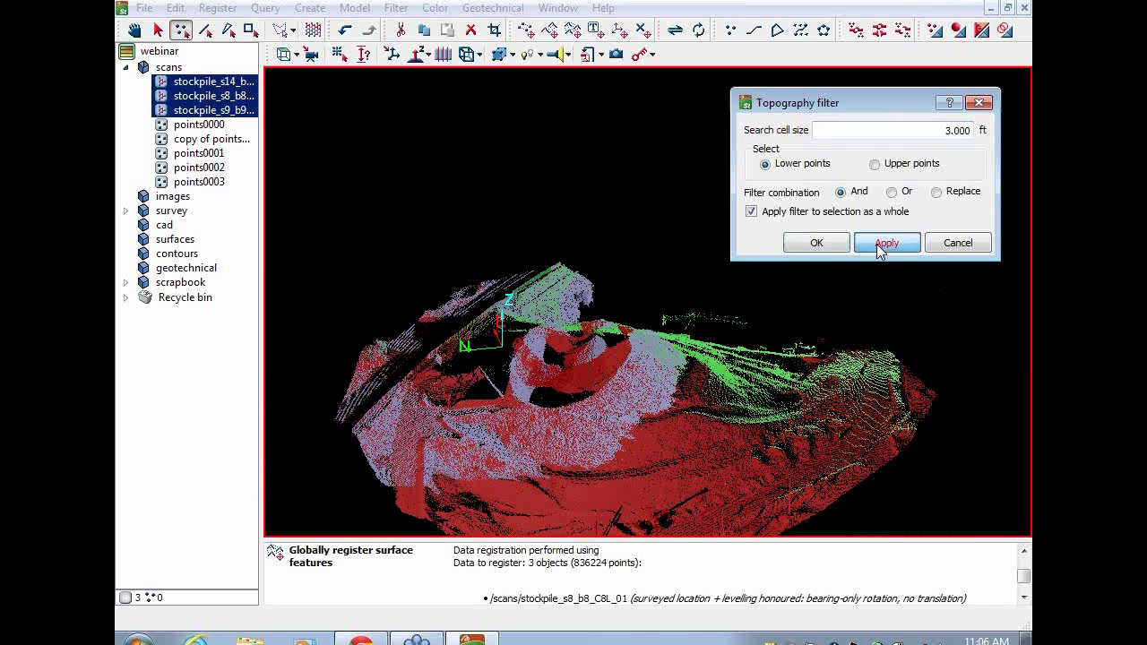
click(980, 103)
- Outline and delete the stray points floating off the slope of the green scan
drag(722, 397, 828, 366)
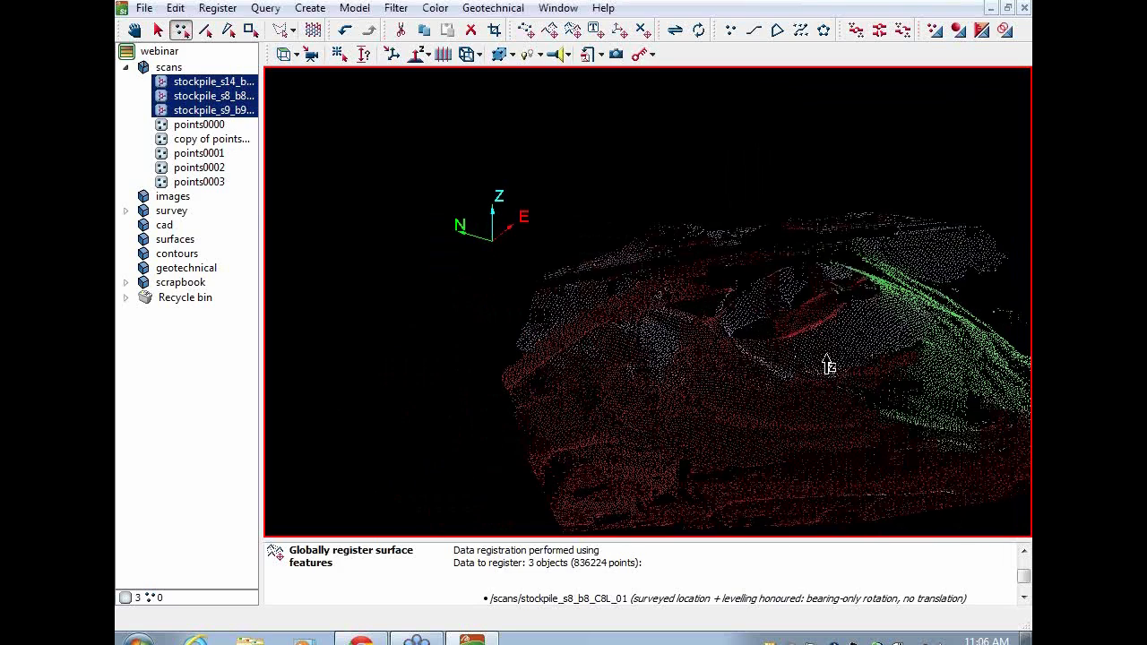
middle_drag(999, 333, 768, 346)
scroll(798, 338, up, 4)
click(830, 261)
click(759, 343)
click(886, 403)
double_click(950, 364)
key(Delete)
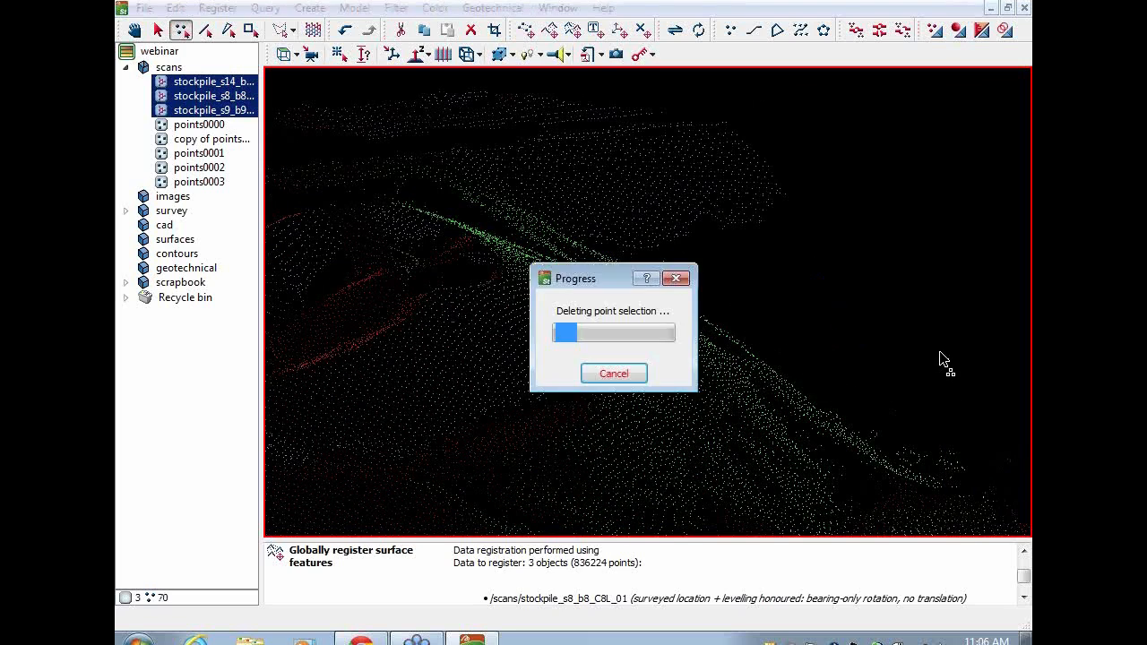
- Create a single-surface topographic triangulation from everything in the scans container, trimming boundary edges to 10 ft and naming it /surfaces/new
scroll(846, 329, down, 4)
right_drag(675, 380, 691, 369)
middle_drag(601, 403, 621, 284)
scroll(581, 266, up, 2)
scroll(582, 266, down, 1)
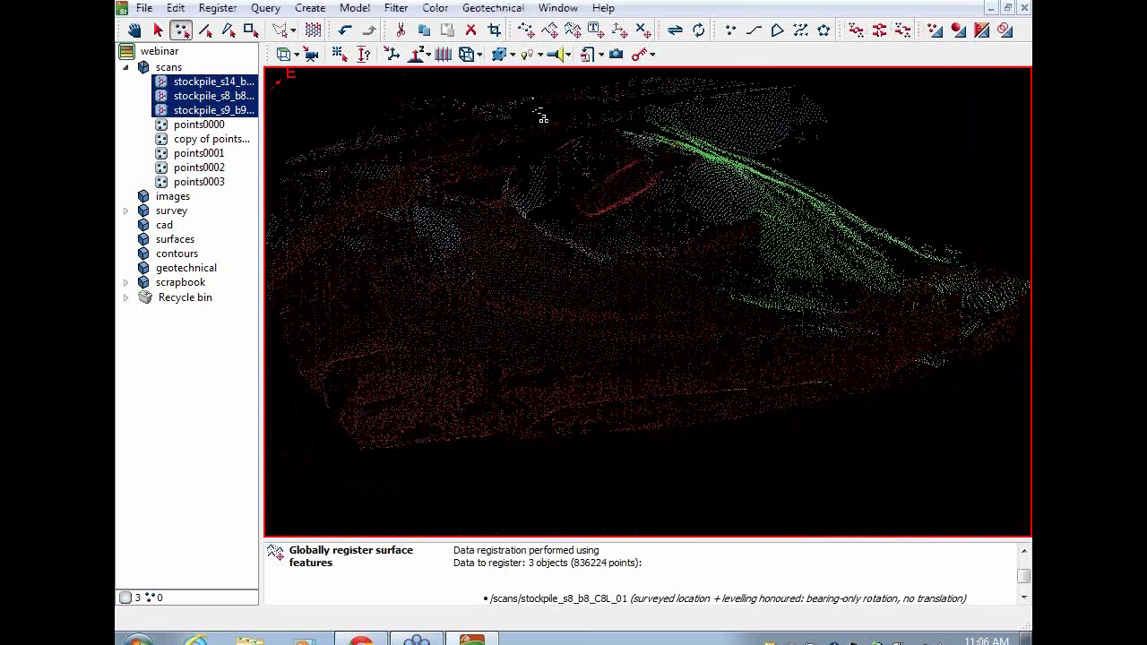
click(128, 68)
click(127, 68)
click(145, 69)
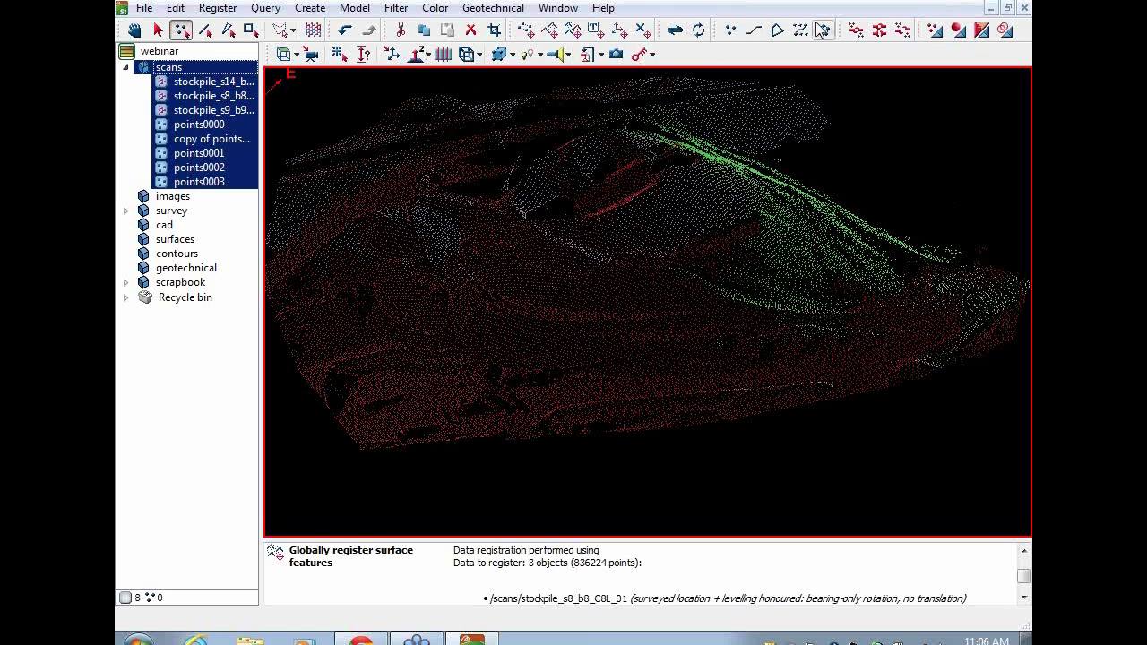
click(934, 31)
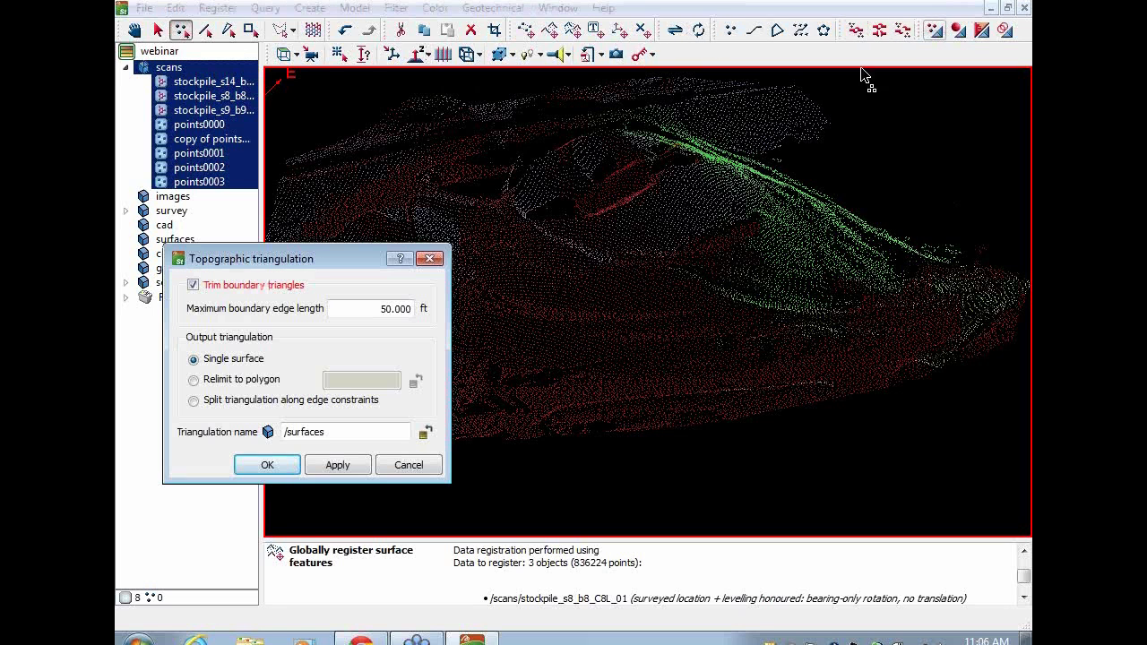
drag(374, 308, 416, 308)
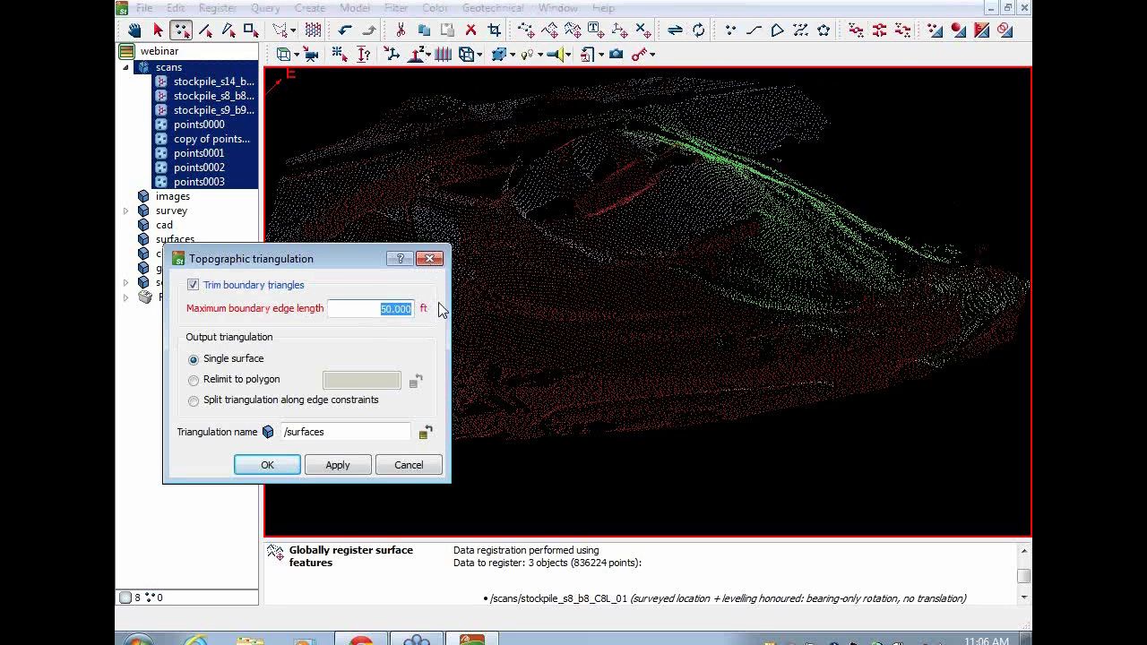
text(10)
drag(557, 269, 641, 309)
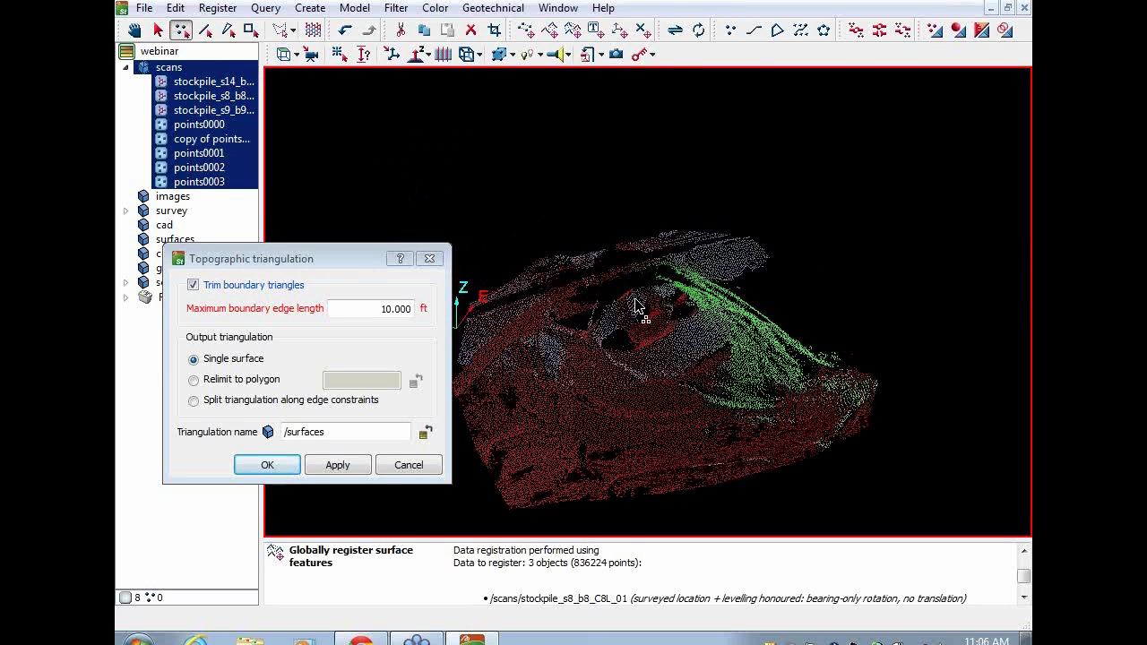
click(348, 432)
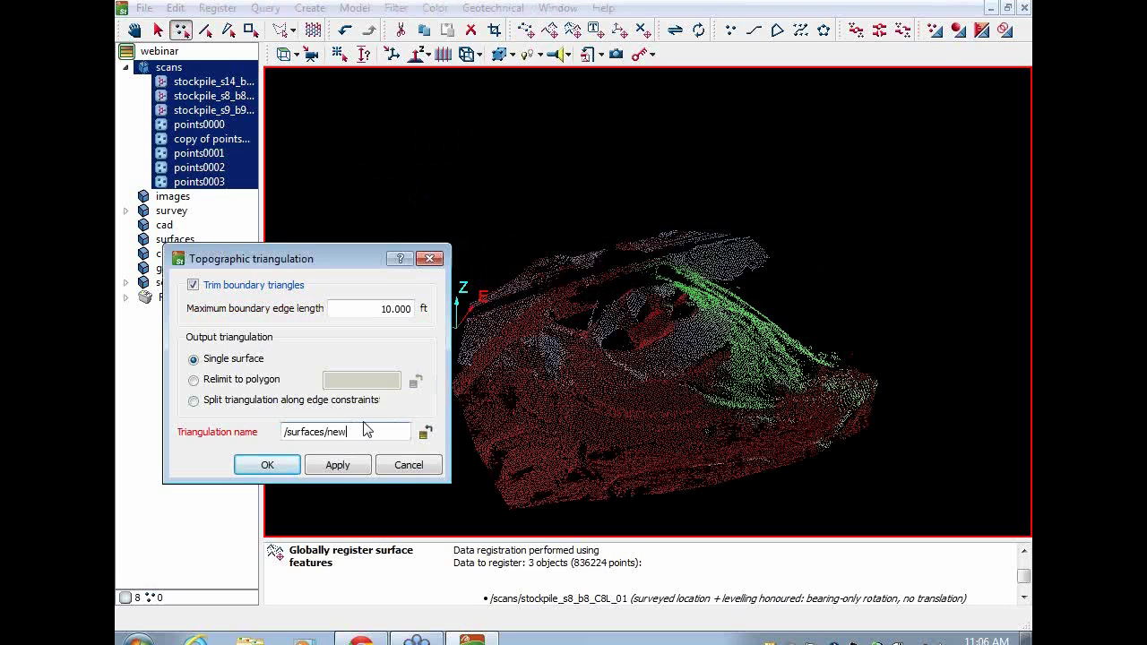
key(Return)
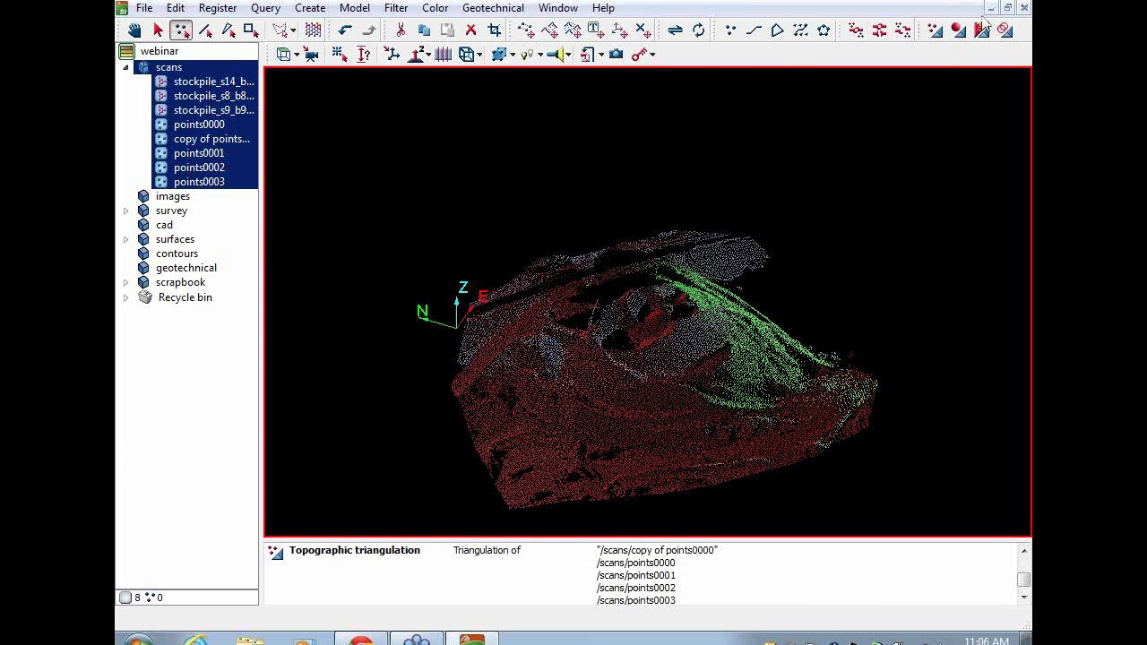
- Replace the scan view with a view of the new surface and give that surface a uniform green color
click(1022, 9)
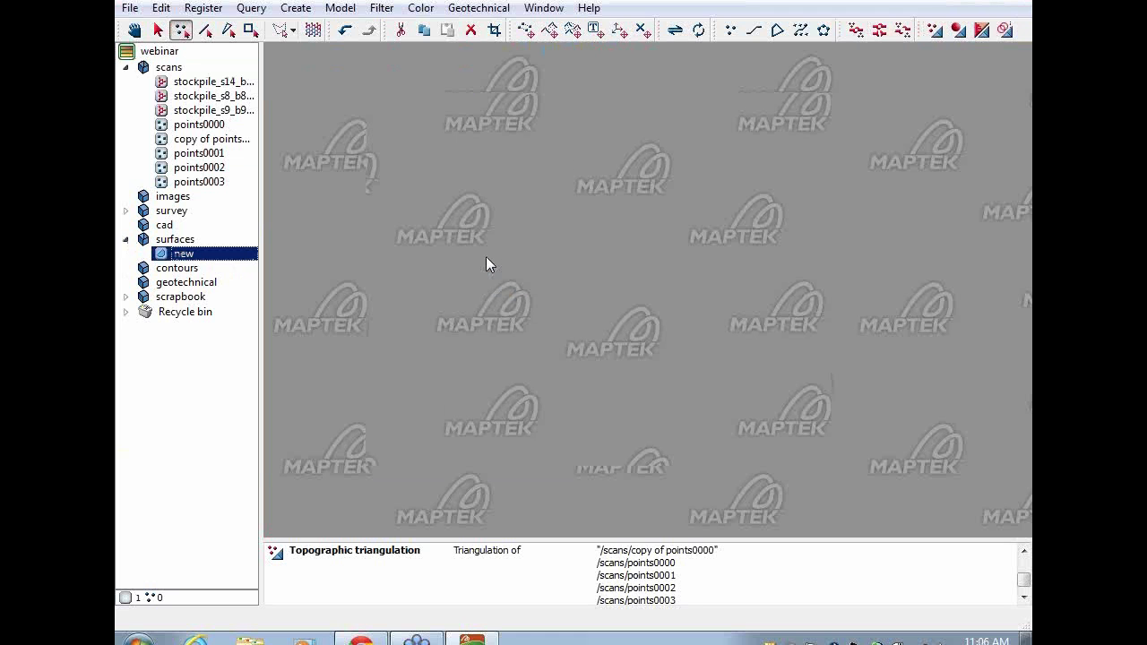
click(417, 8)
click(435, 57)
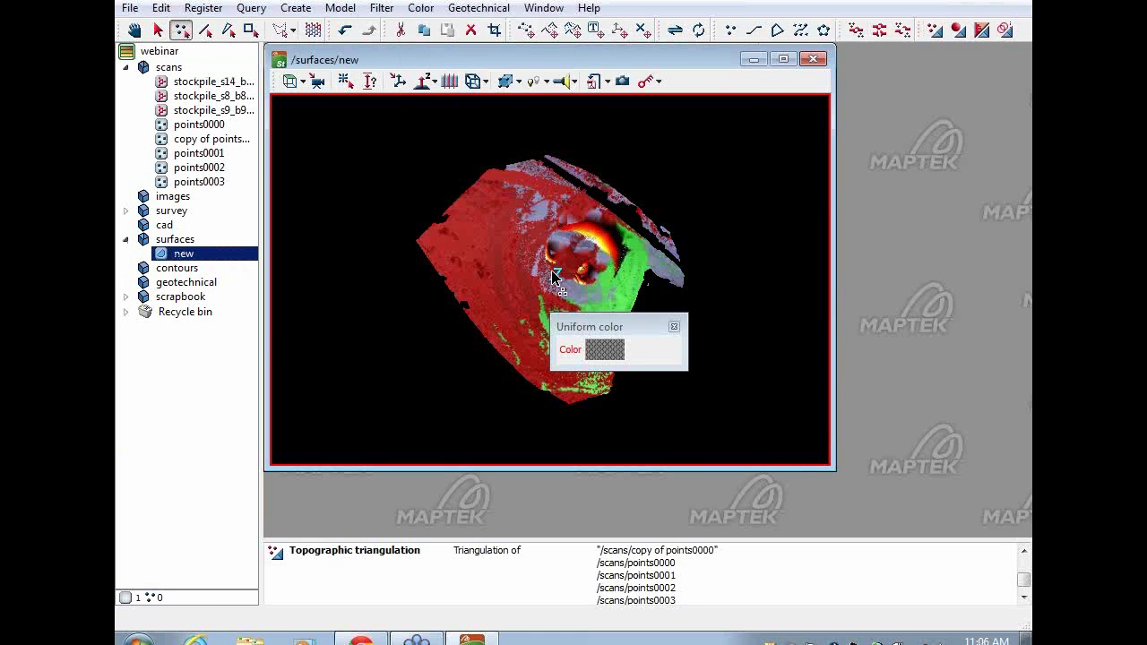
click(603, 352)
click(658, 361)
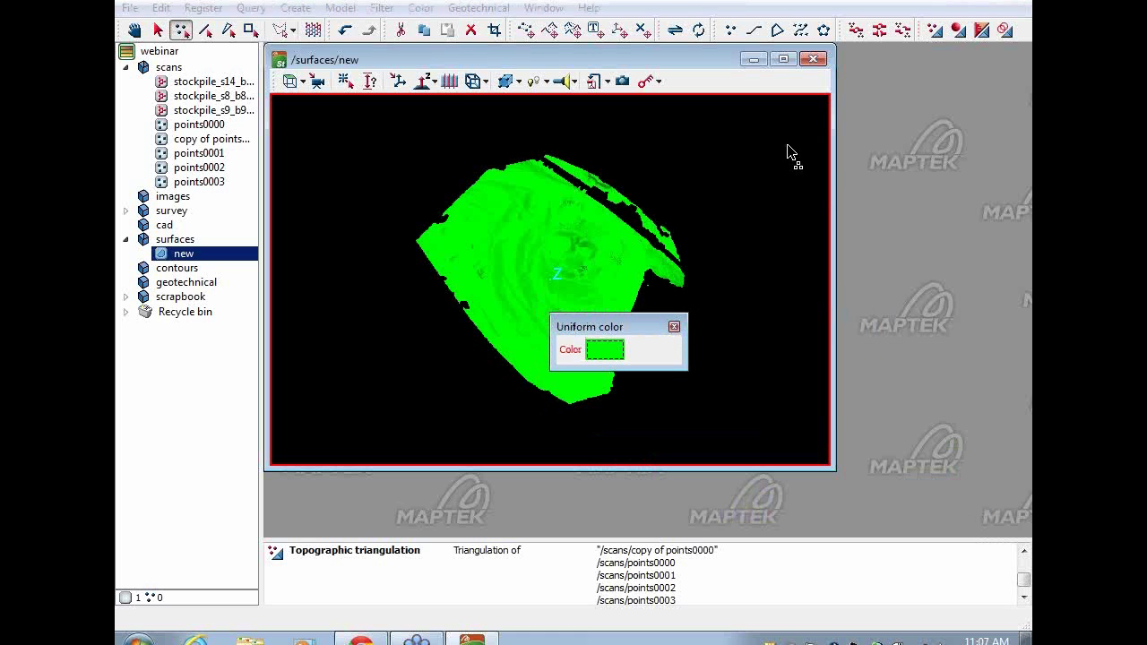
click(674, 330)
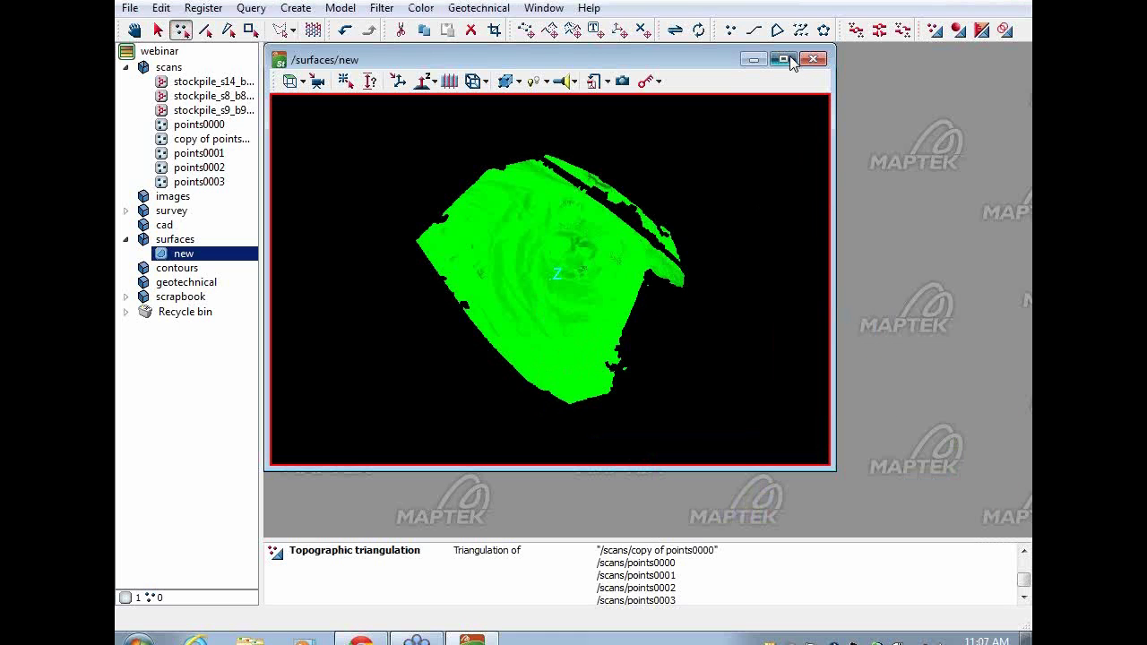
- Maximize the surface view and despike the new stockpile surface
click(783, 59)
drag(788, 180, 772, 224)
right_drag(772, 224, 807, 142)
scroll(617, 339, up, 3)
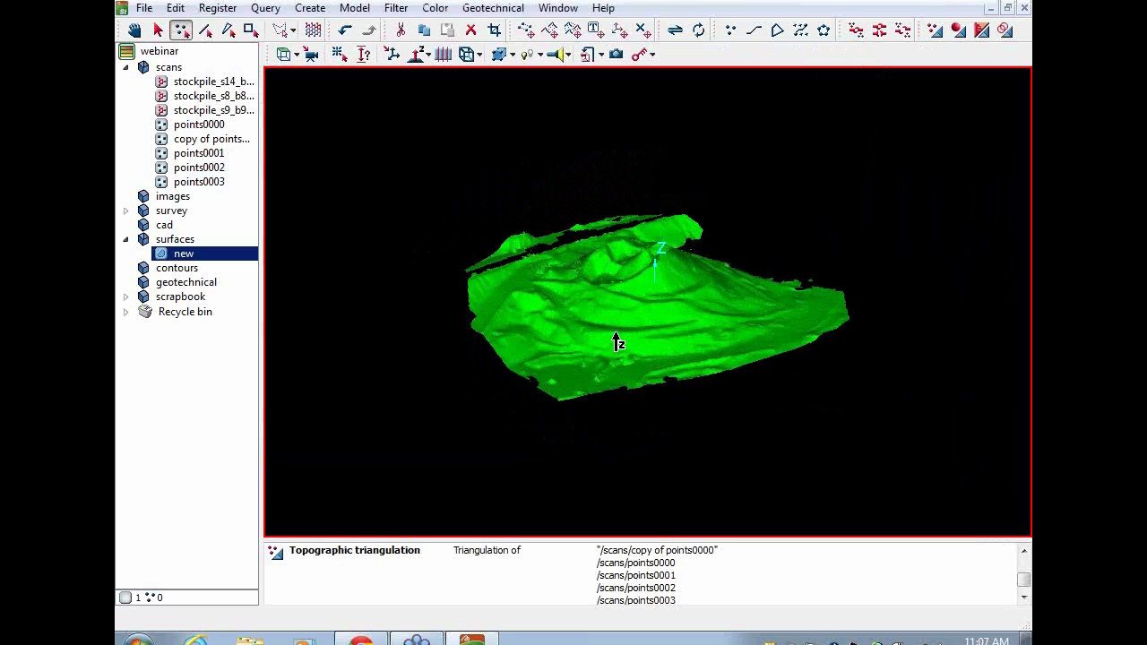
scroll(616, 341, up, 3)
drag(620, 338, 586, 423)
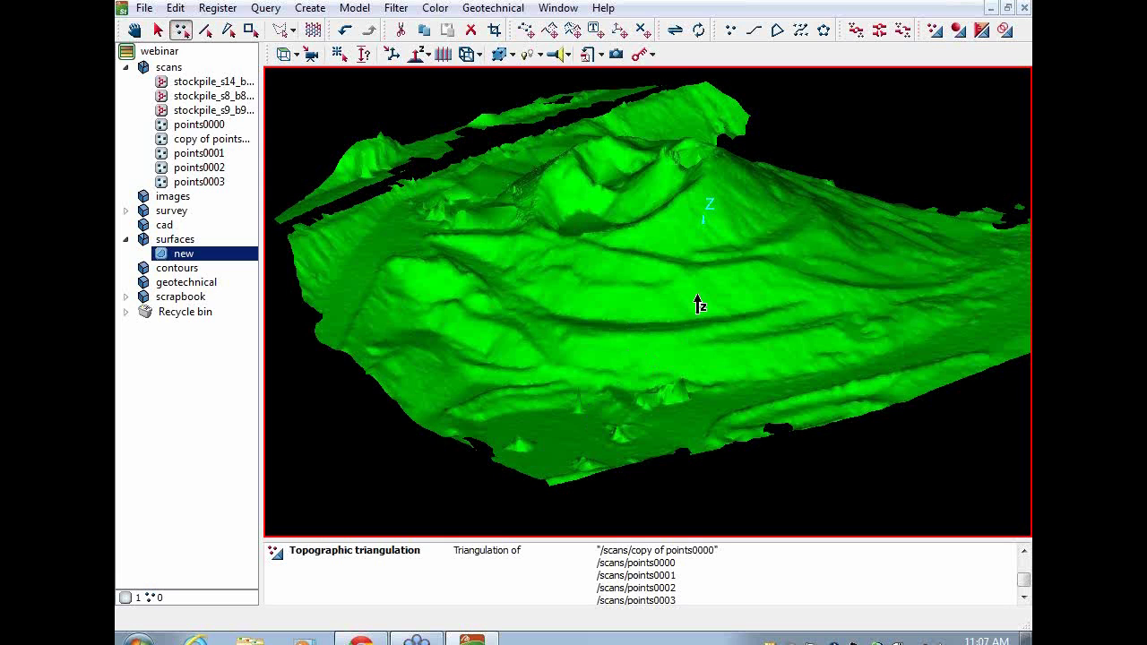
middle_drag(698, 297, 609, 349)
right_click(589, 345)
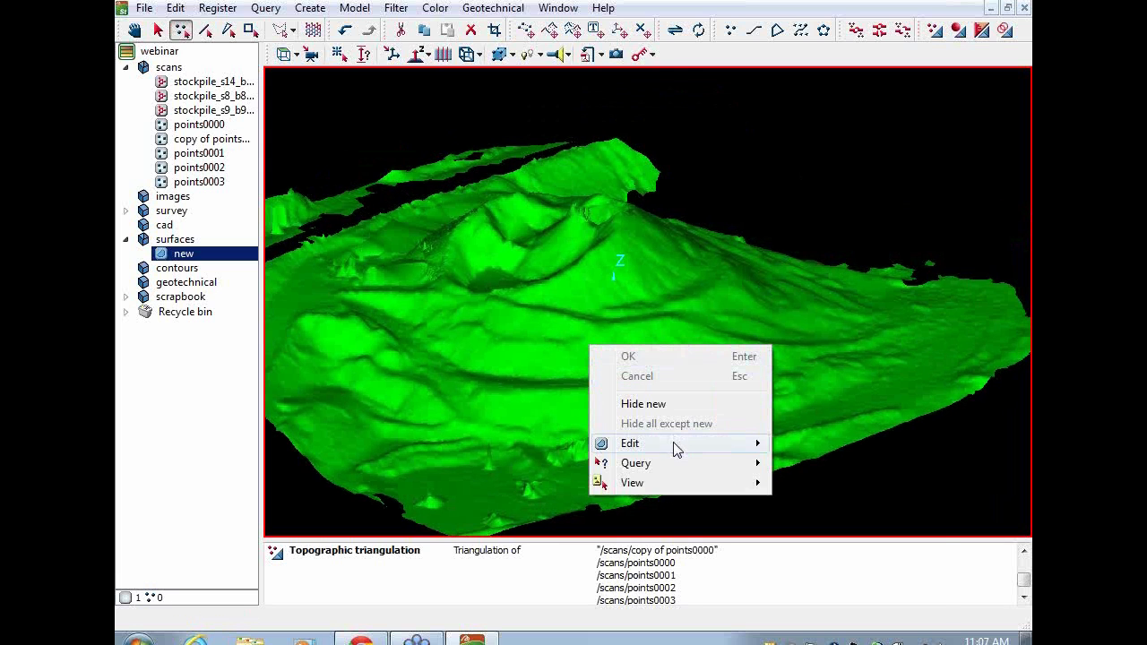
mouse_move(676, 450)
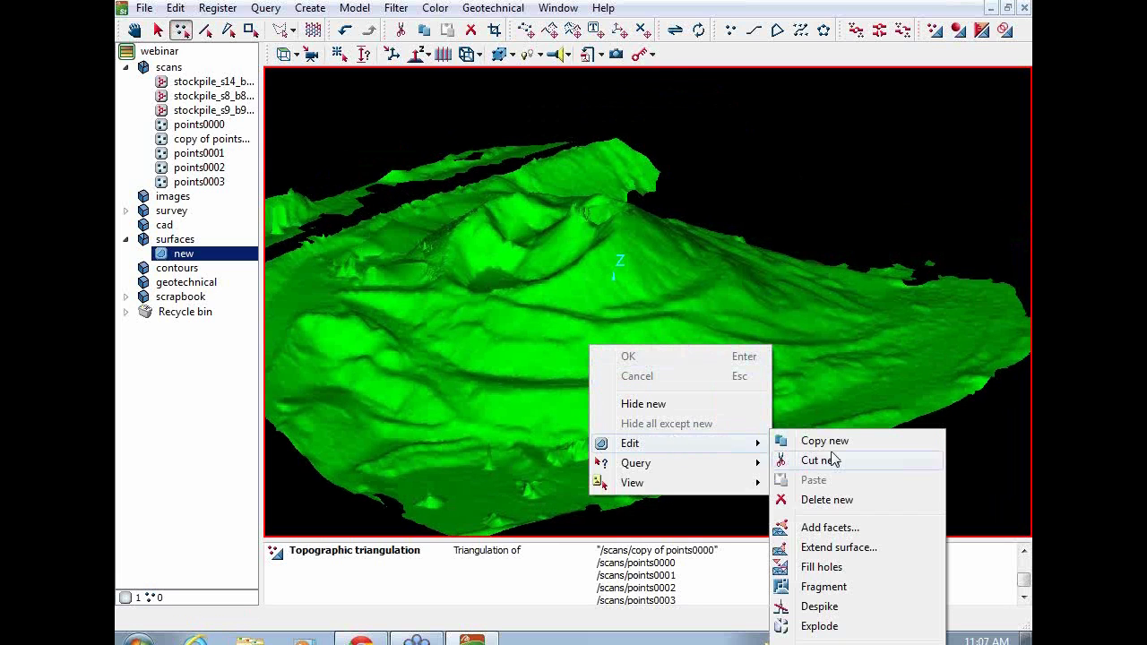
click(811, 608)
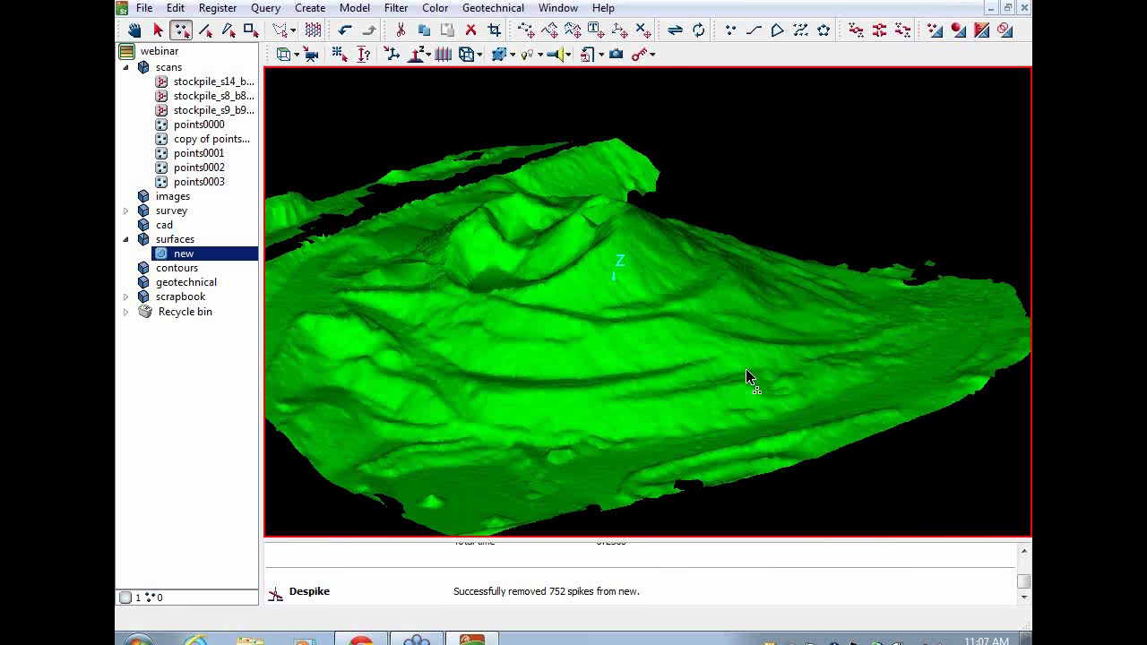
- Outline the detached strip of surface behind the stockpile with a polygon and delete it
middle_drag(556, 387, 649, 350)
scroll(648, 354, down, 4)
right_drag(577, 341, 704, 299)
click(410, 212)
click(485, 211)
click(474, 240)
click(470, 318)
click(482, 326)
click(424, 346)
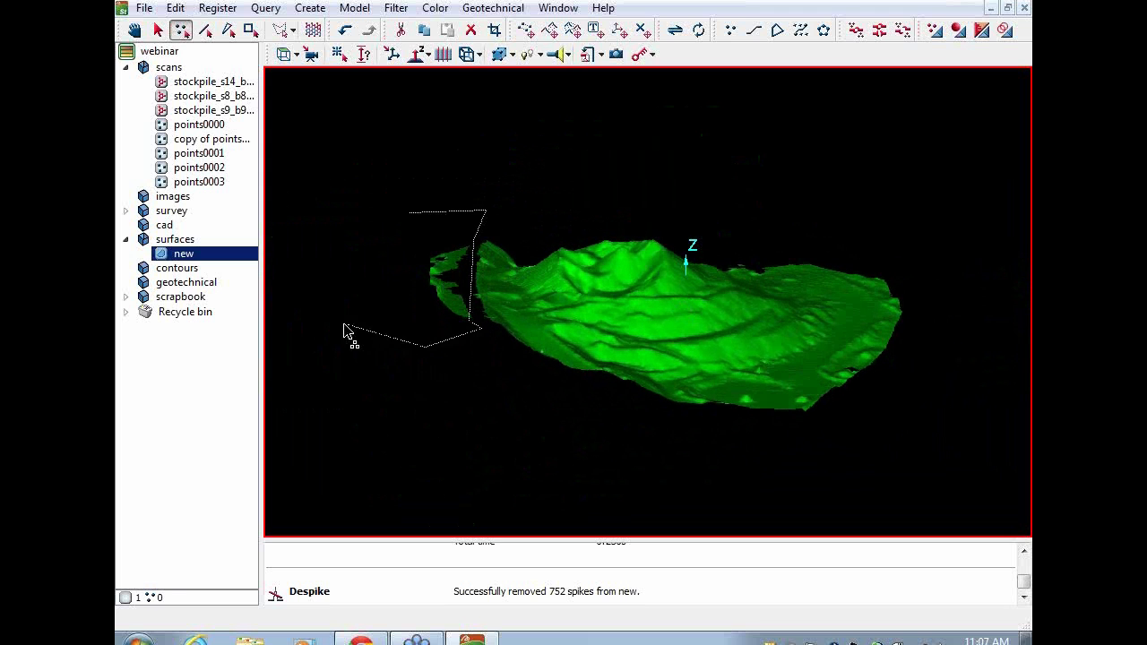
double_click(345, 327)
key(Delete)
right_drag(681, 344, 482, 381)
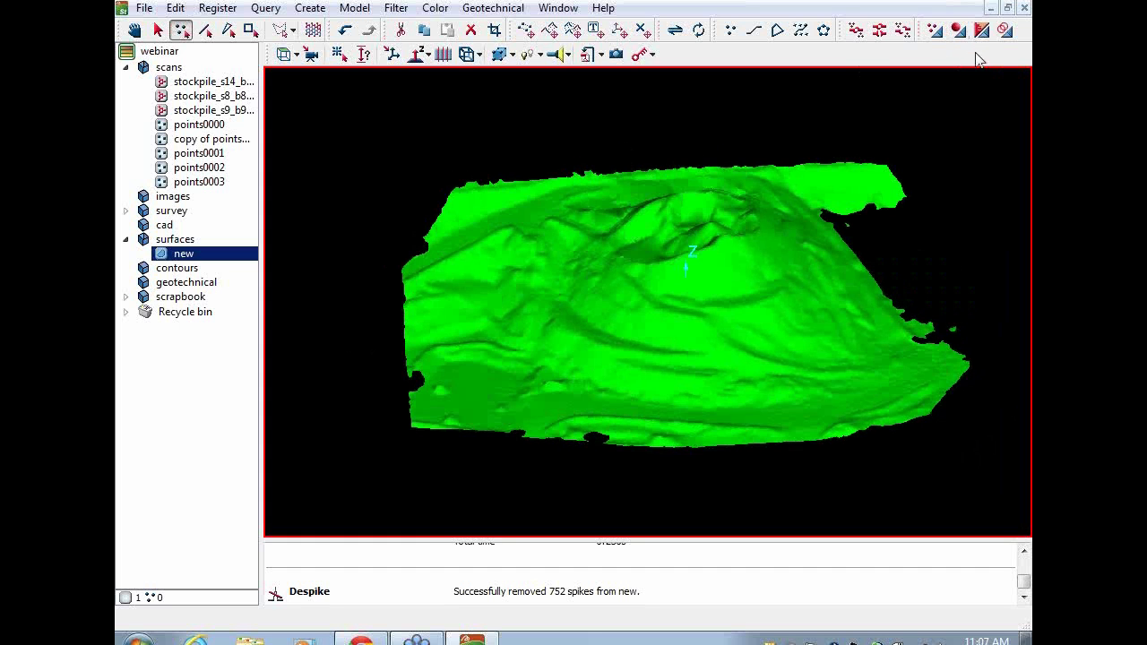
- Replace the surface view with a view of scrapbook object 4580 and examine its cone shape from the side
click(1024, 8)
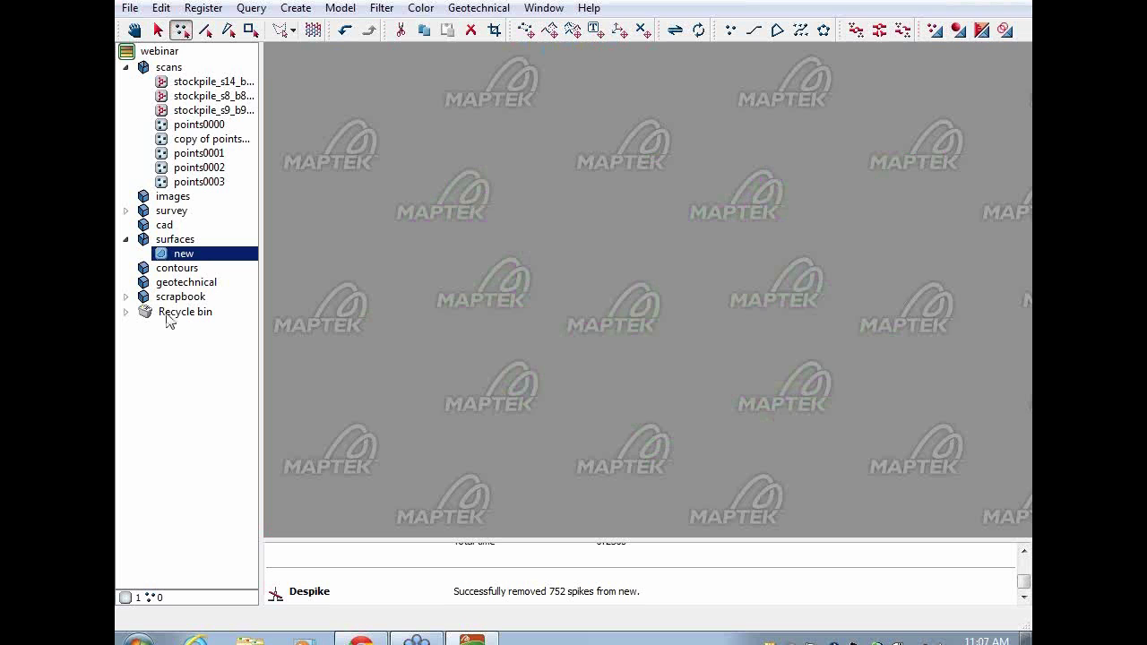
click(129, 297)
drag(170, 312, 589, 217)
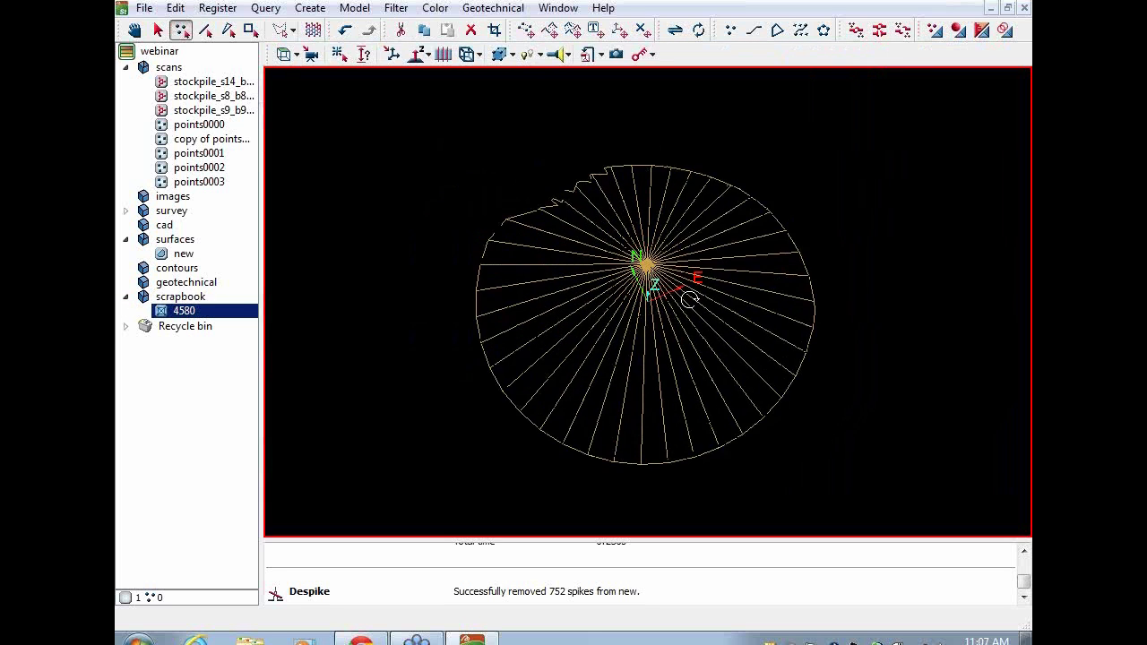
drag(689, 299, 715, 215)
drag(525, 313, 635, 310)
scroll(637, 270, up, 3)
scroll(636, 266, up, 1)
scroll(634, 270, down, 1)
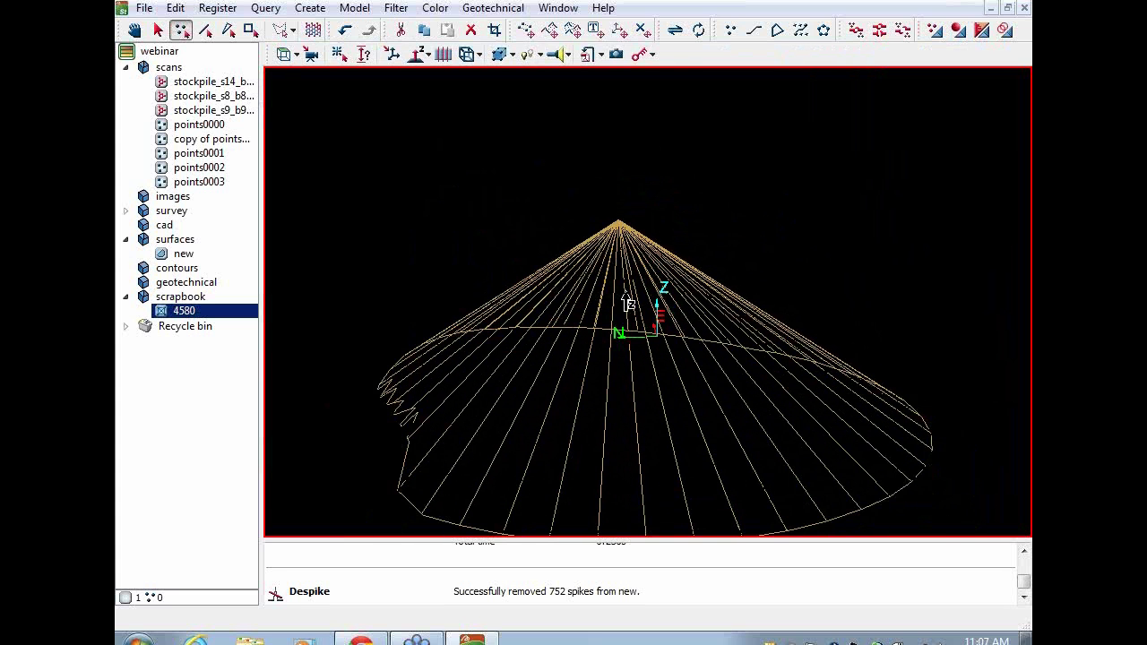
middle_drag(630, 339, 635, 282)
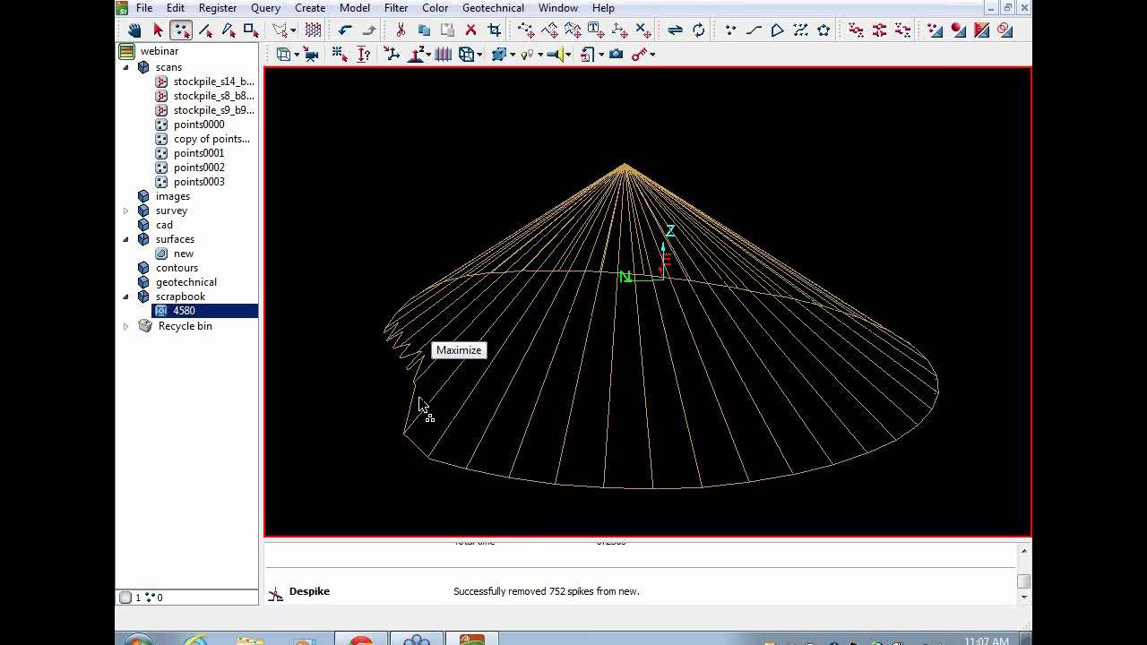
drag(792, 272, 555, 265)
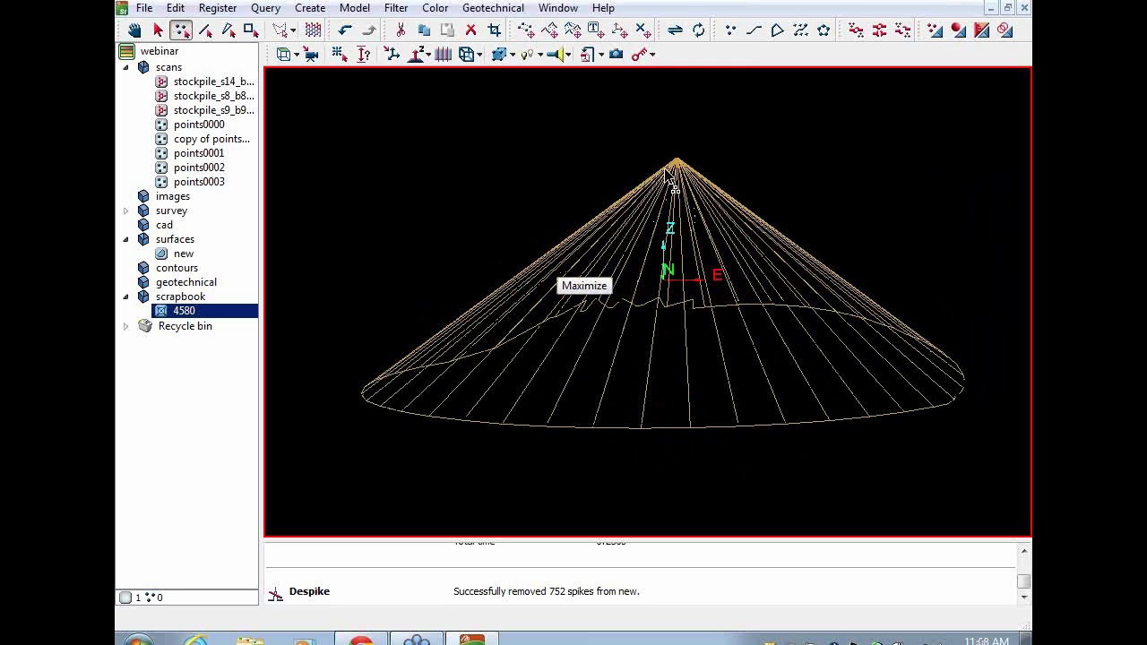
- Create a single-surface topographic triangulation of the scrapbook cone, trimming boundary edges to 50 ft and naming it /surfaces/old
click(934, 31)
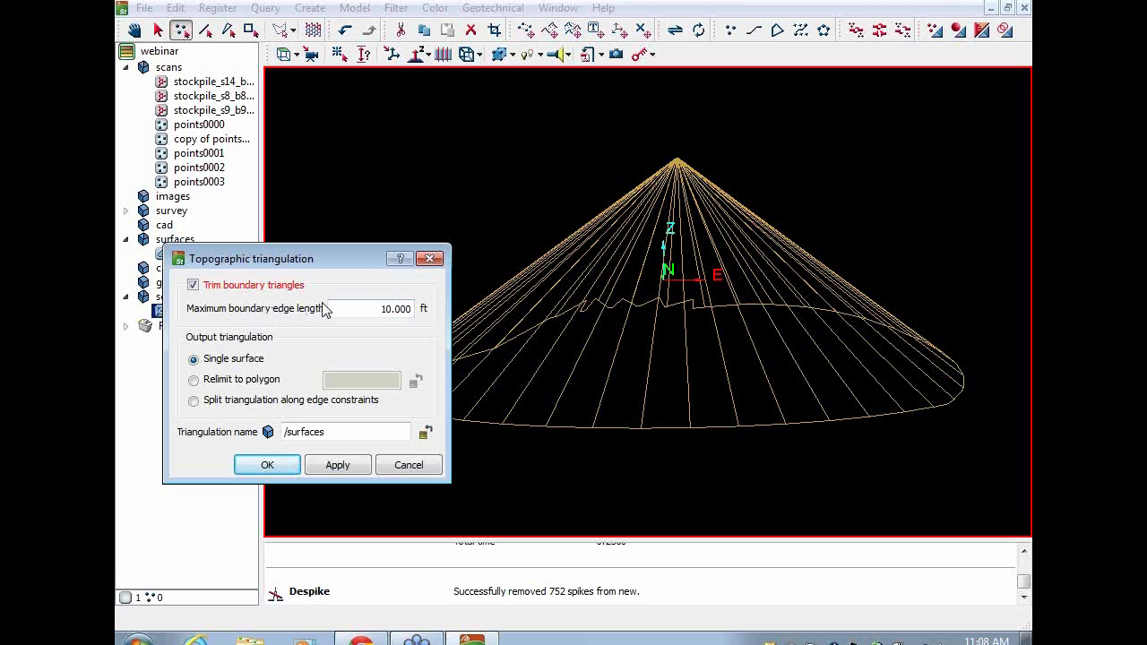
click(347, 301)
text(50)
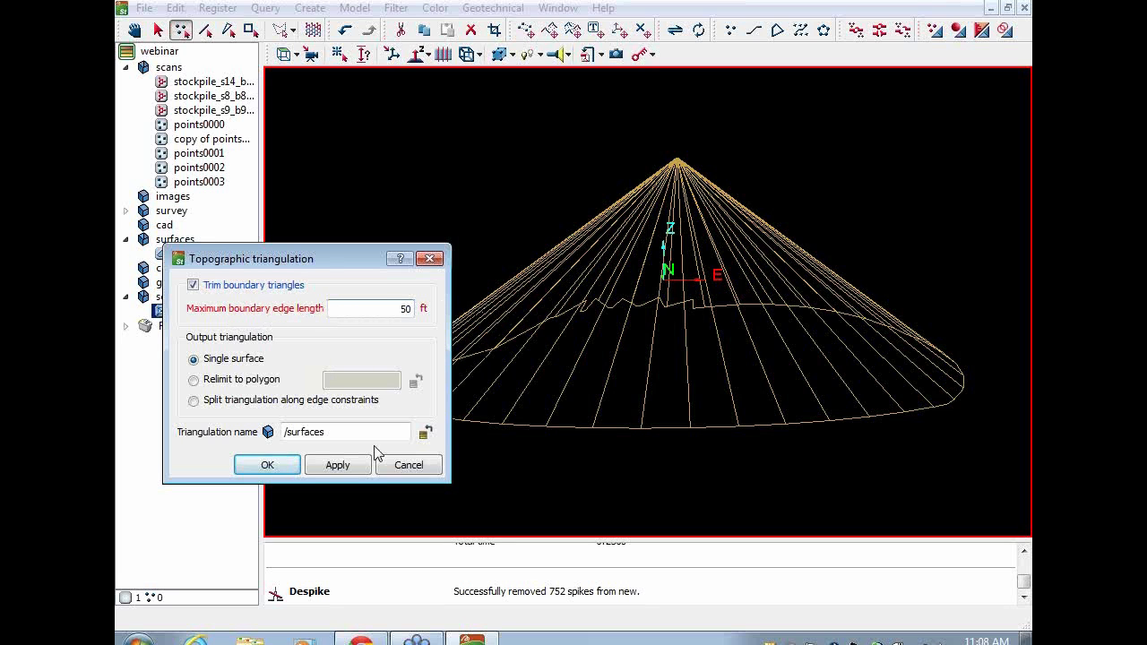
click(350, 434)
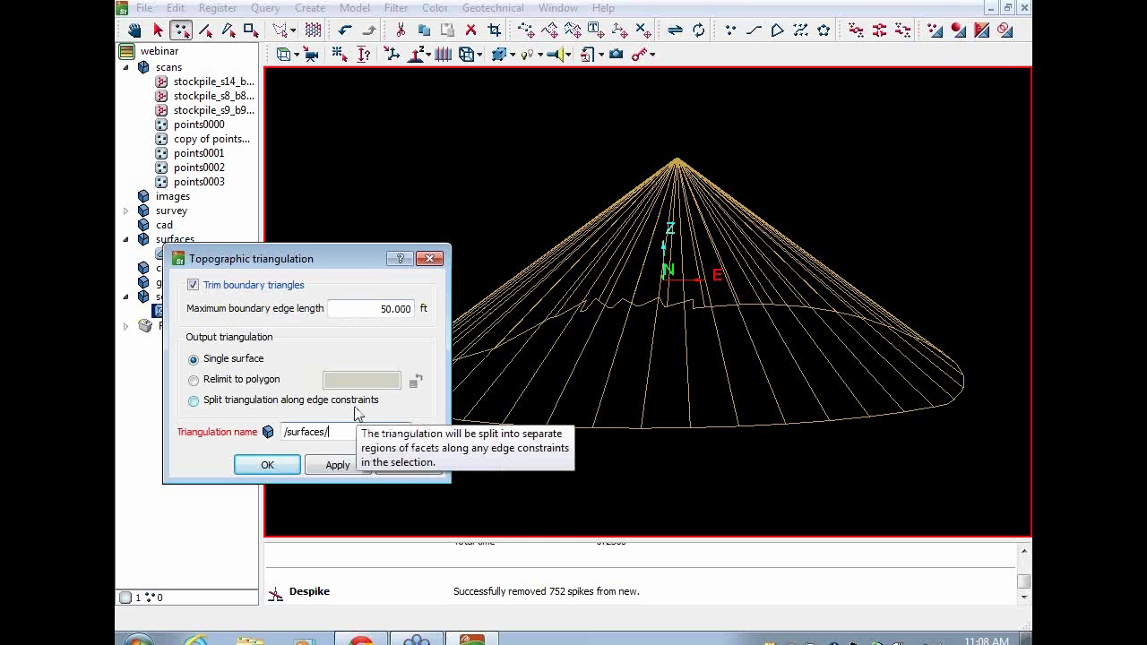
click(266, 463)
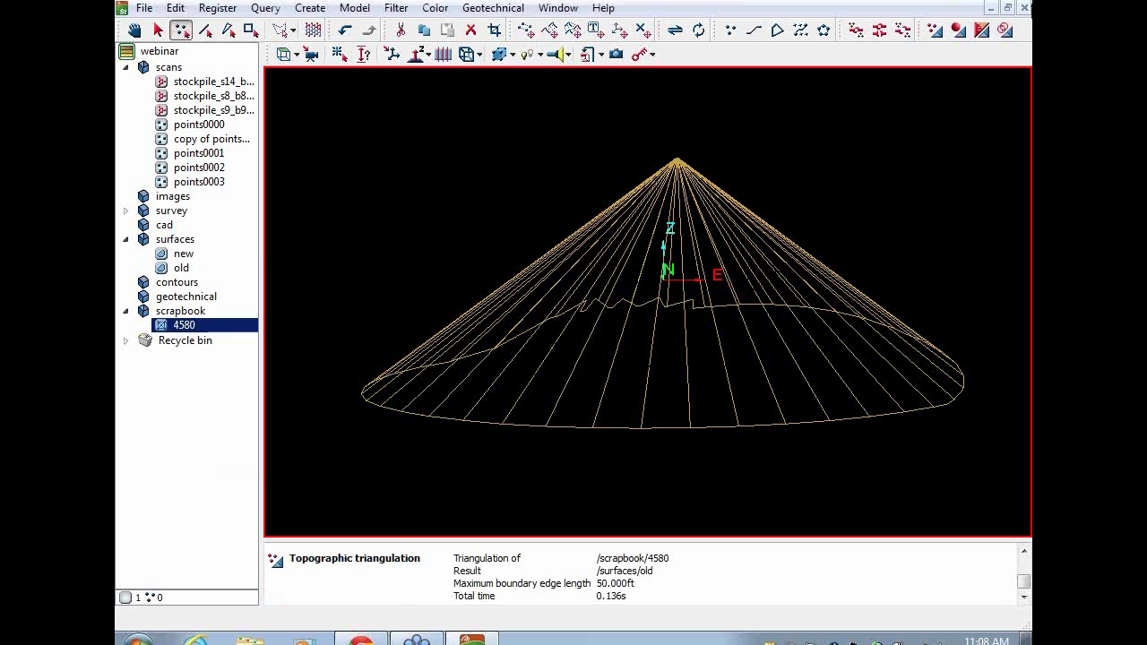
- Replace the cone view with a new view showing the old and new surfaces together
click(1026, 8)
drag(182, 267, 638, 264)
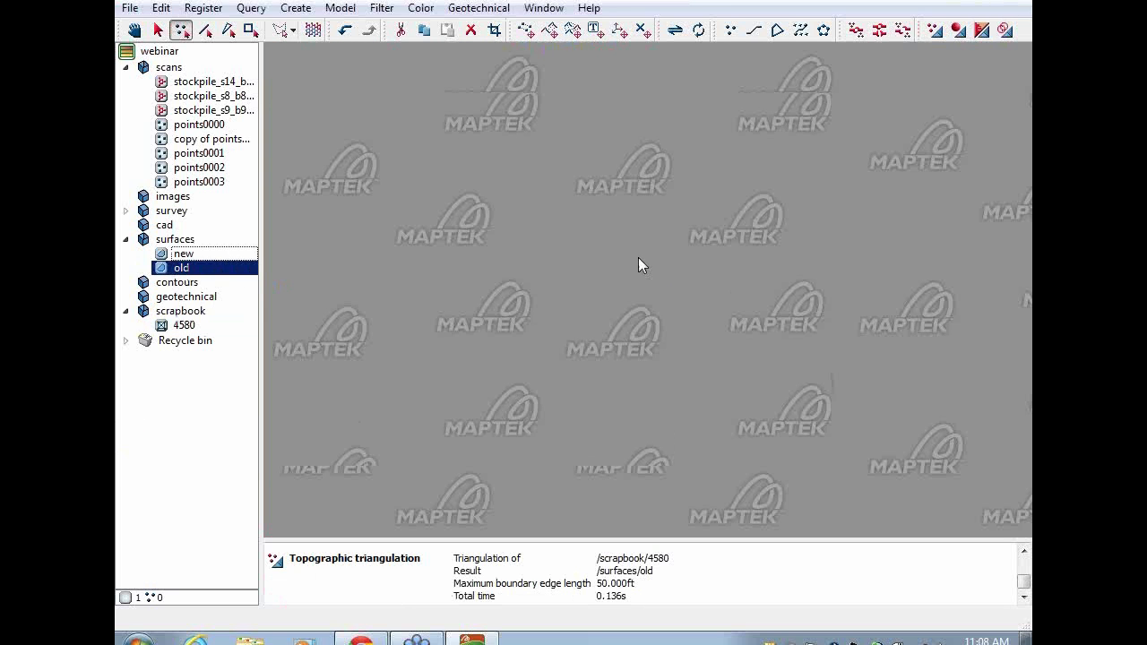
click(796, 58)
right_drag(600, 301, 716, 177)
scroll(614, 295, up, 4)
right_drag(616, 296, 381, 271)
drag(193, 259, 634, 231)
scroll(677, 238, down, 5)
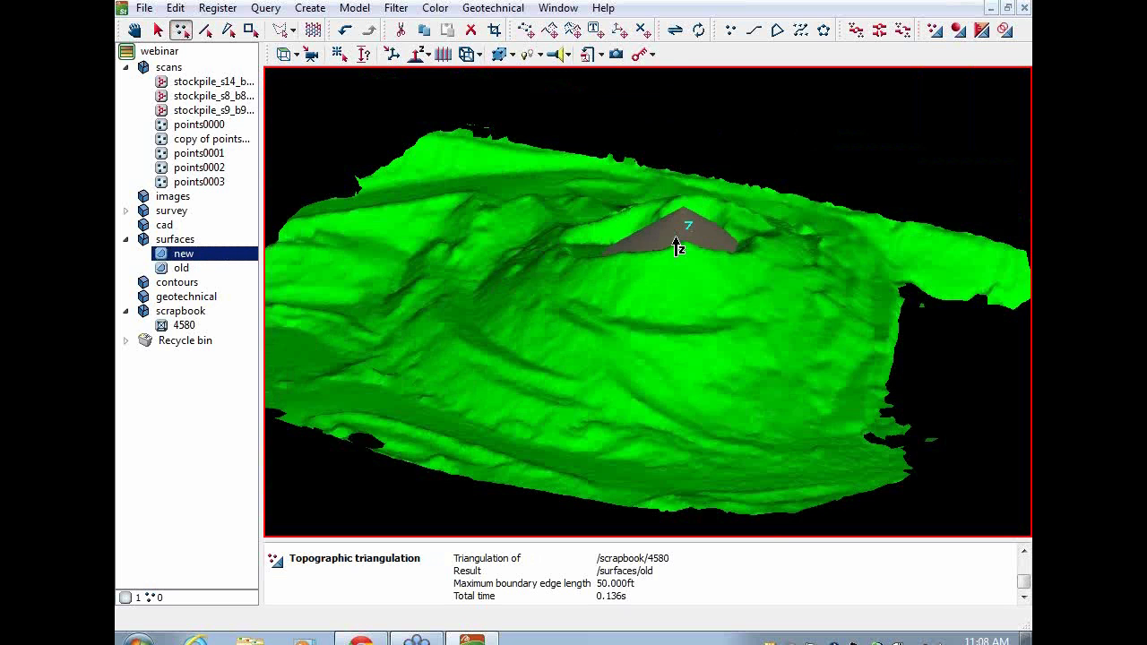
- Make the new surface partly translucent to examine the old cone beneath it, and restore it to fully opaque
click(448, 9)
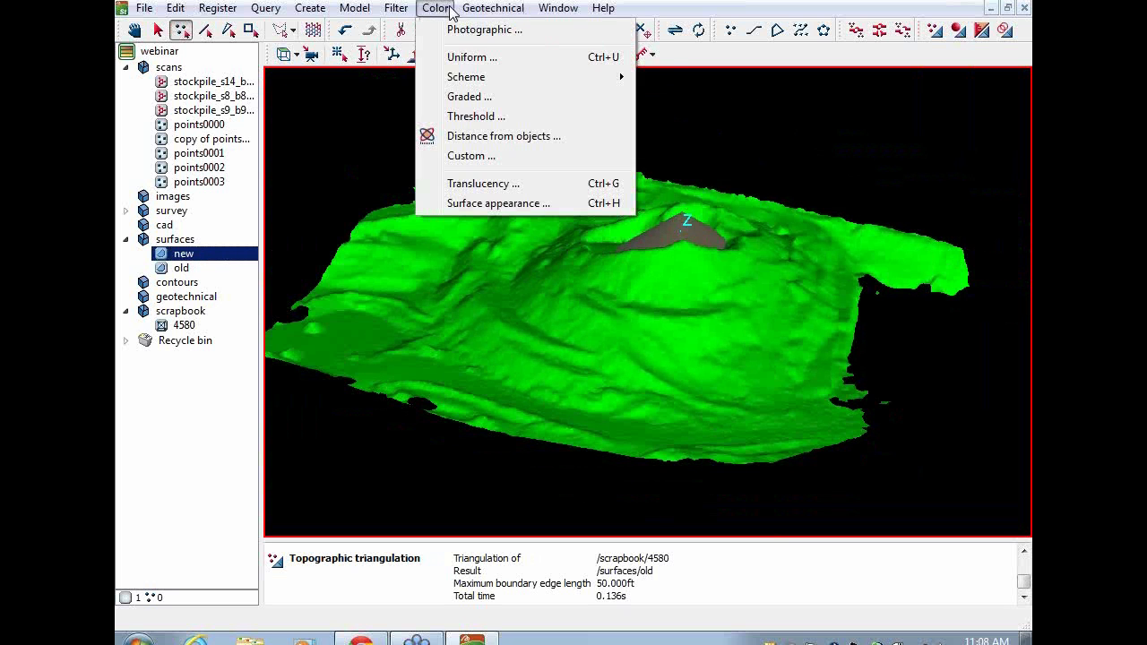
click(475, 184)
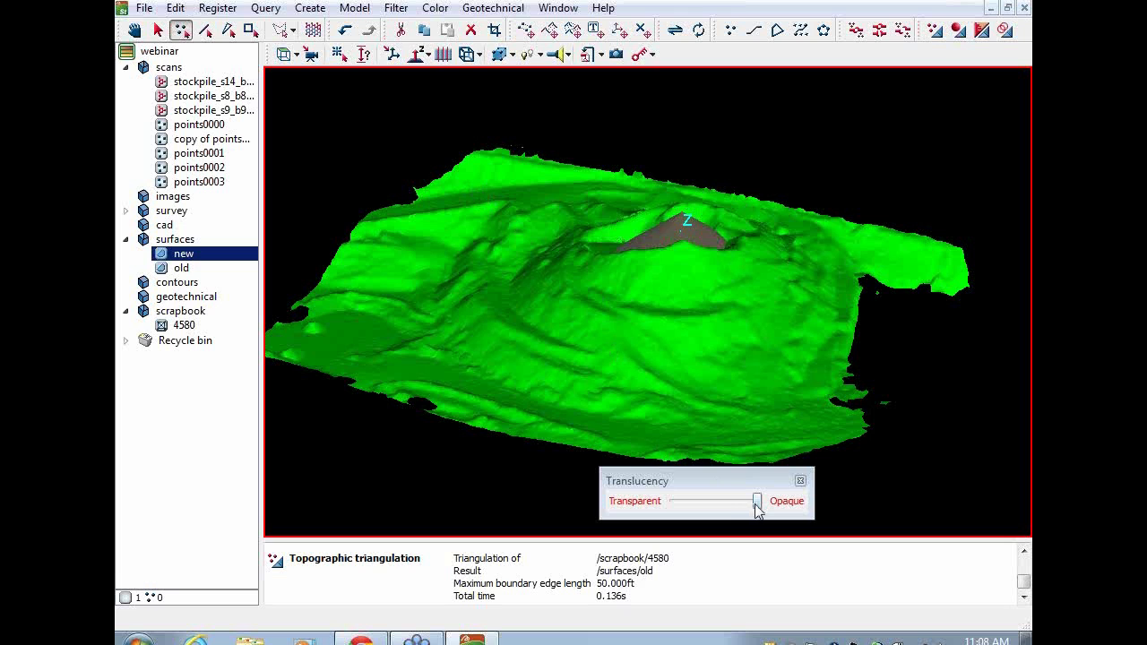
drag(759, 507, 696, 503)
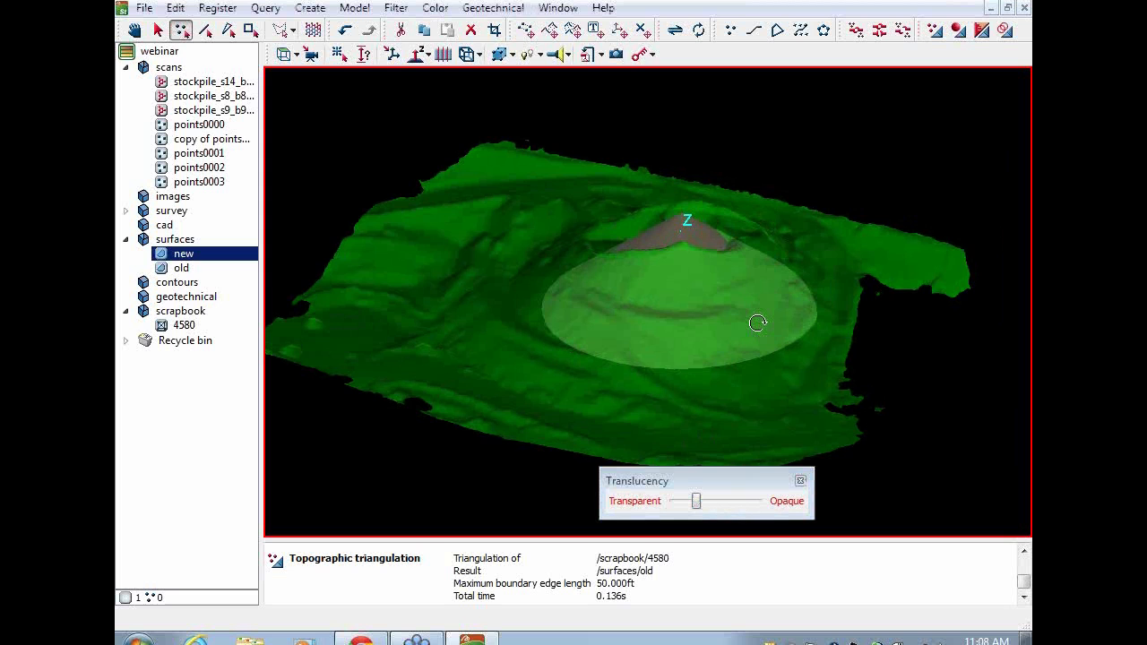
drag(757, 323, 664, 324)
scroll(663, 316, up, 3)
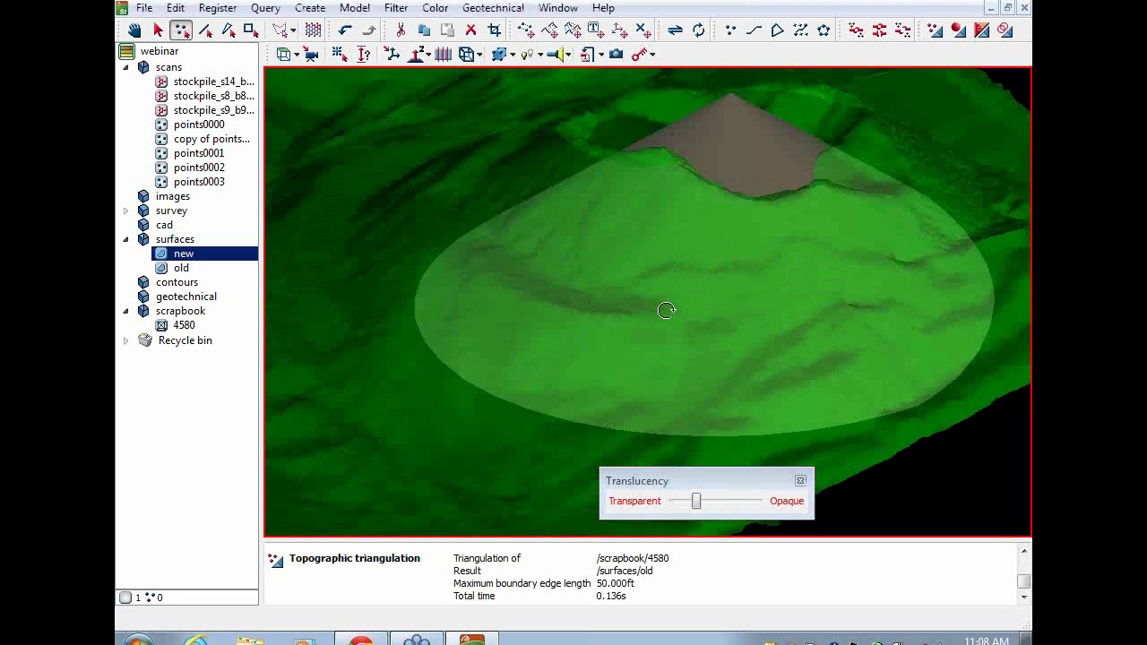
drag(666, 310, 581, 186)
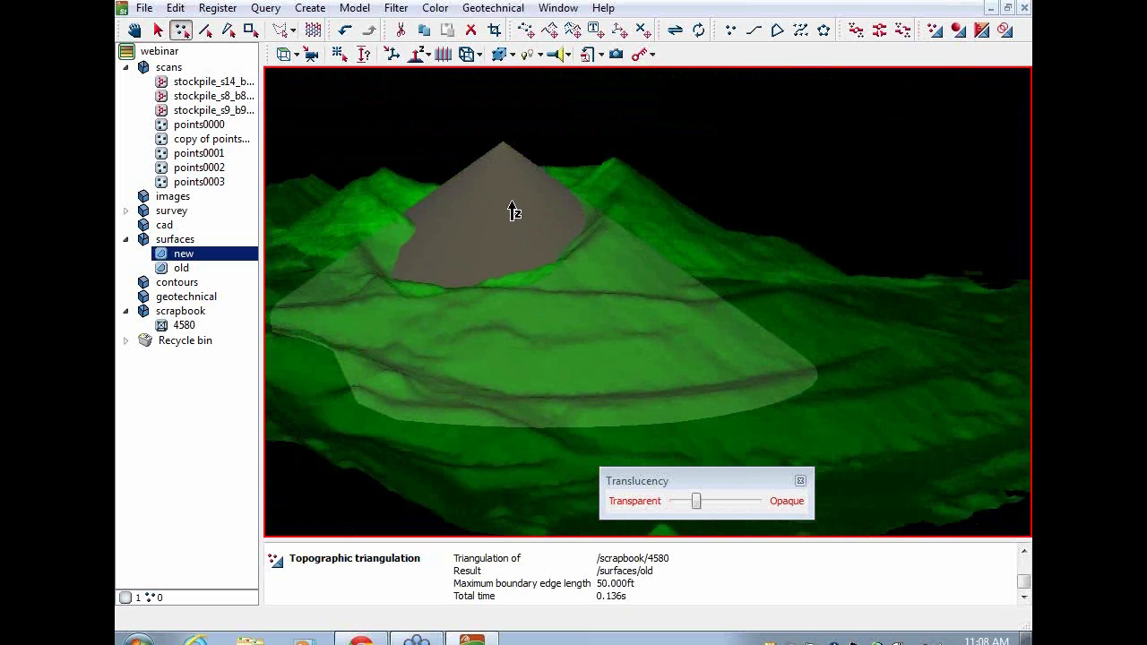
scroll(511, 210, down, 2)
drag(512, 211, 475, 320)
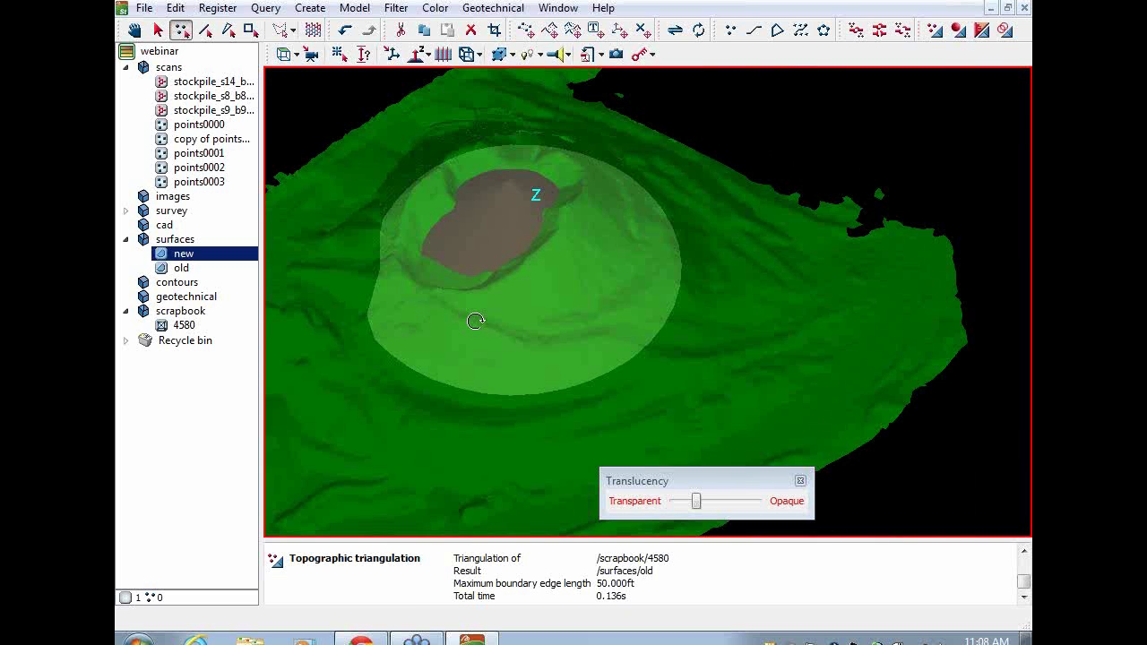
drag(696, 501, 757, 501)
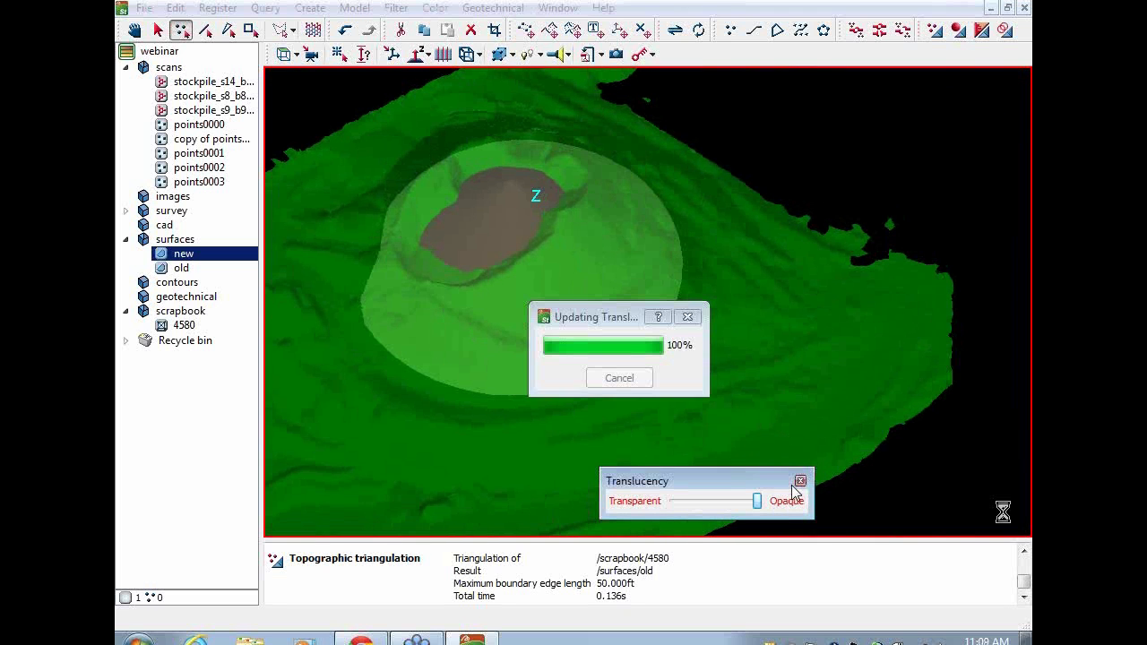
click(799, 481)
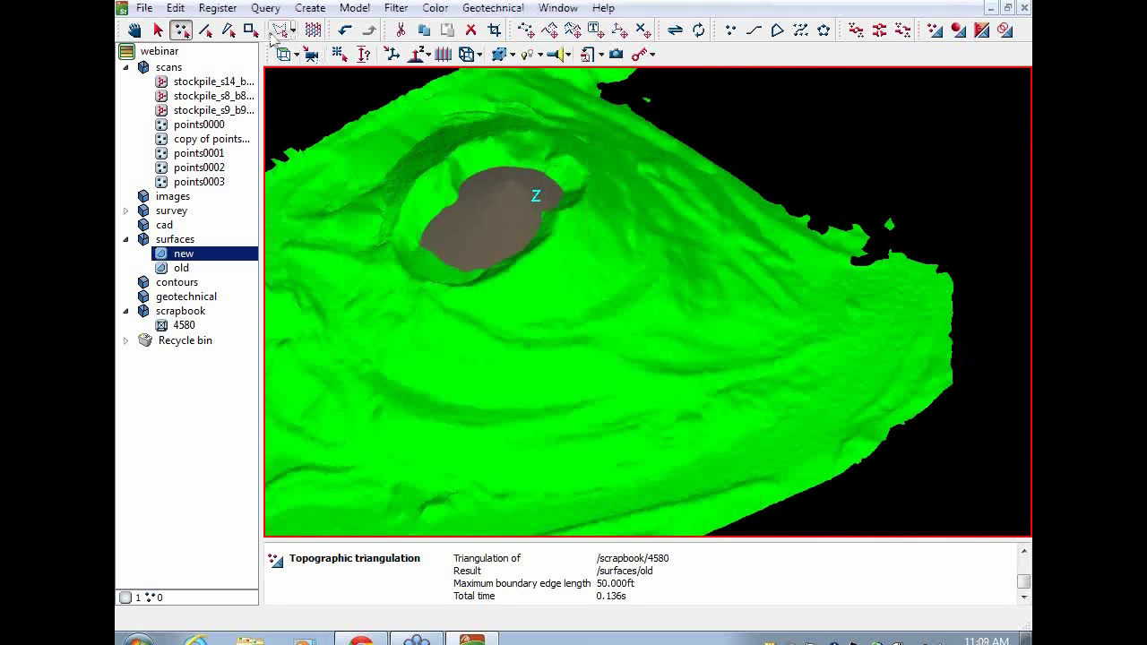
- Calculate the surface volume with /surfaces/new as the new surface and /surfaces/old as the original surface
click(220, 9)
mouse_move(257, 16)
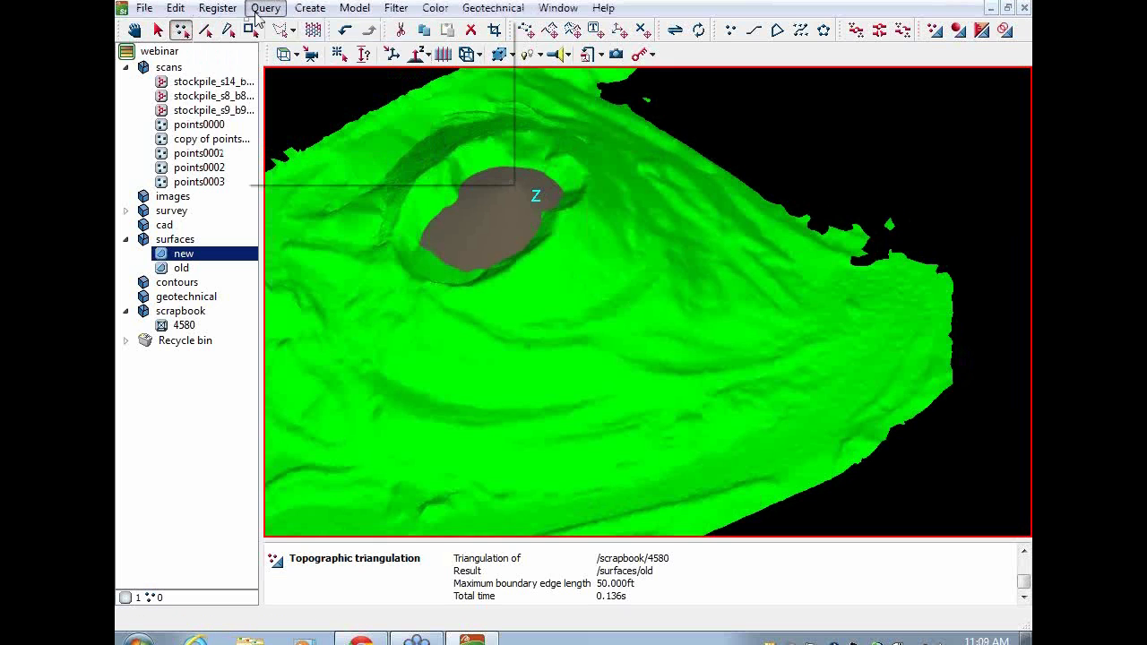
click(298, 76)
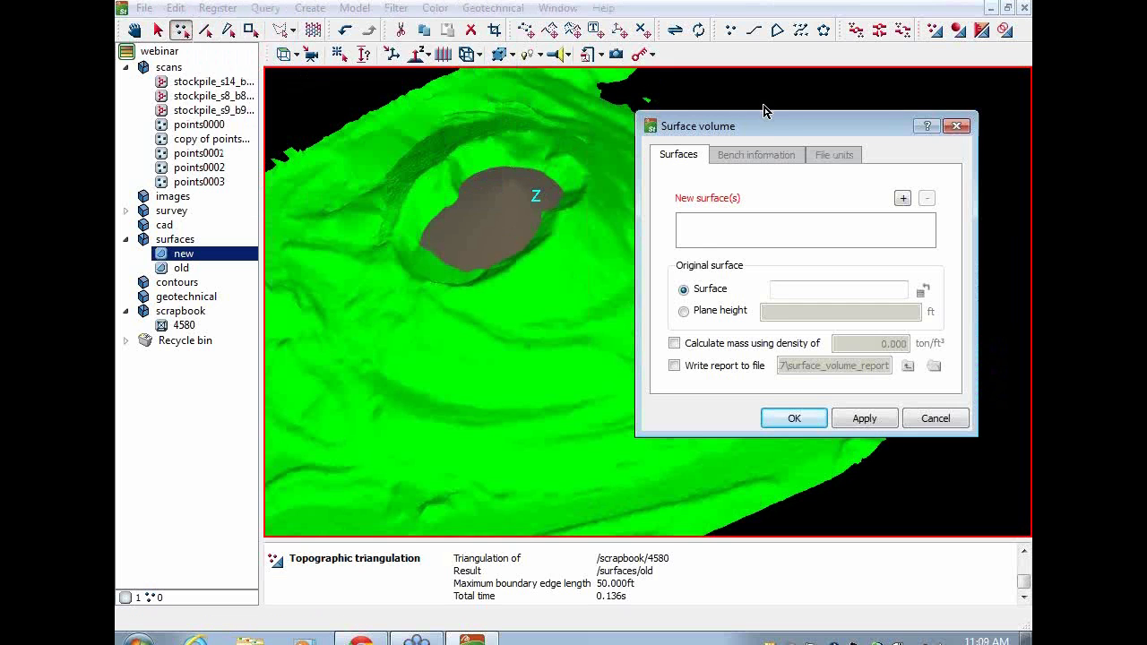
drag(776, 123, 727, 109)
drag(184, 253, 697, 213)
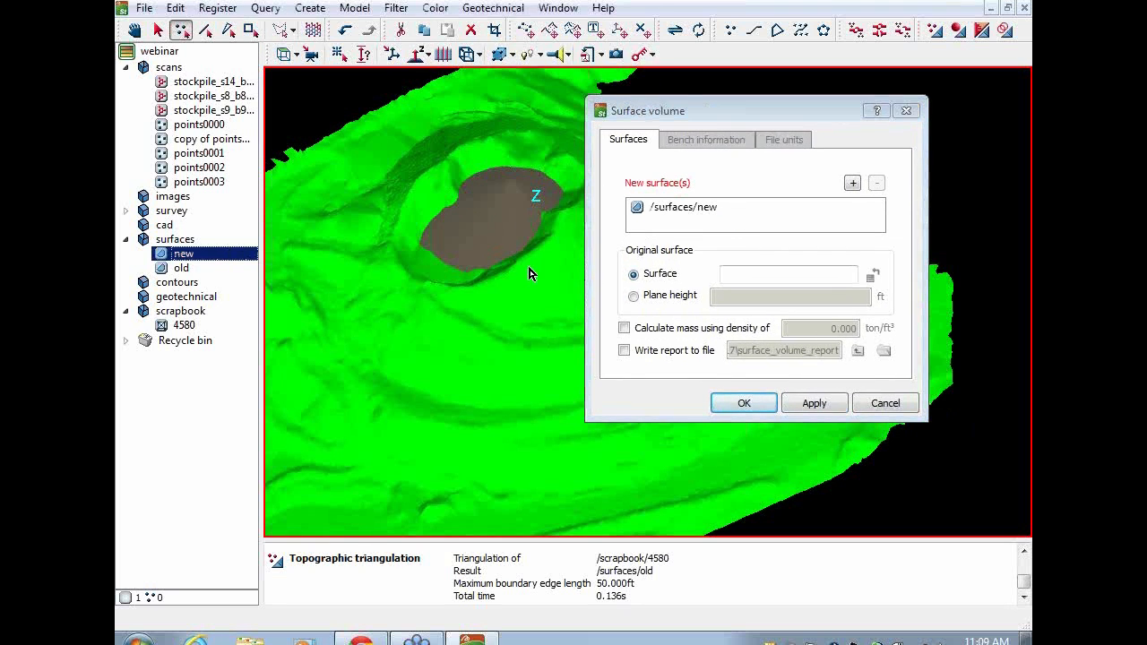
drag(187, 269, 760, 278)
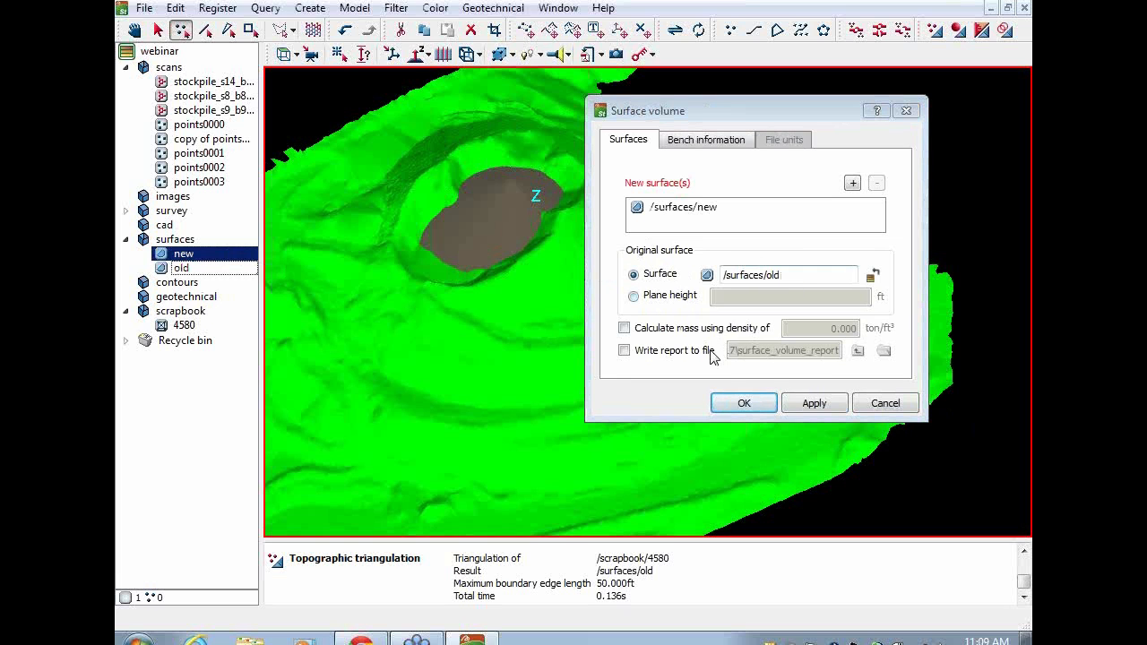
drag(545, 387, 560, 207)
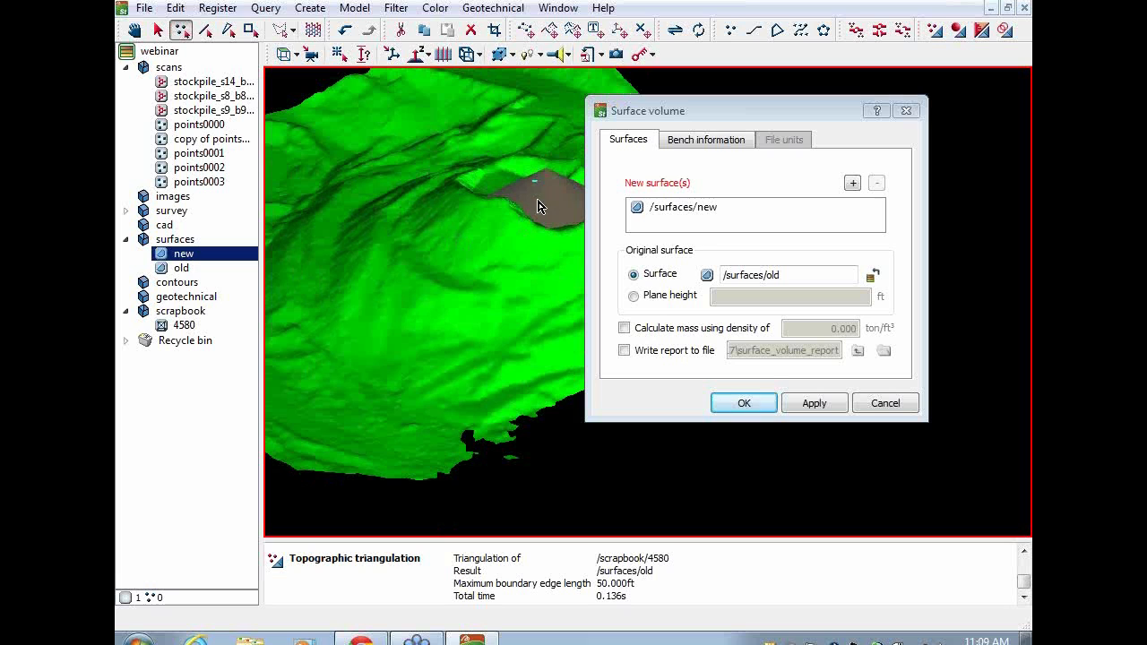
click(815, 403)
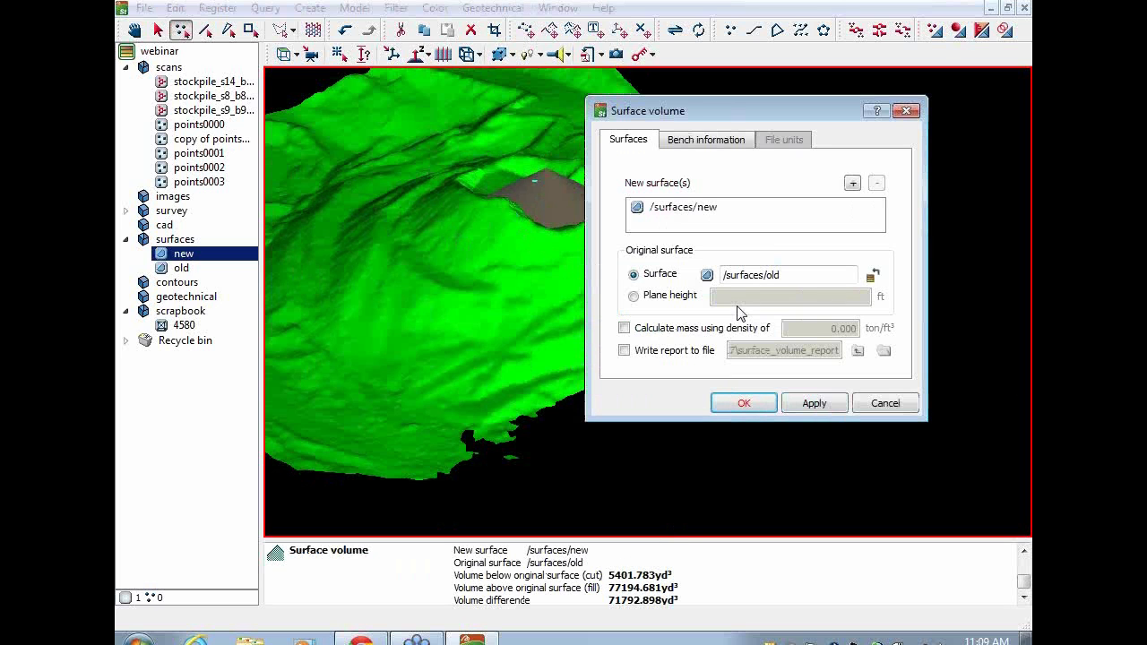
- Examine the old cone's peak against the new surface's crater, up close and in side profile
drag(776, 117, 1031, 128)
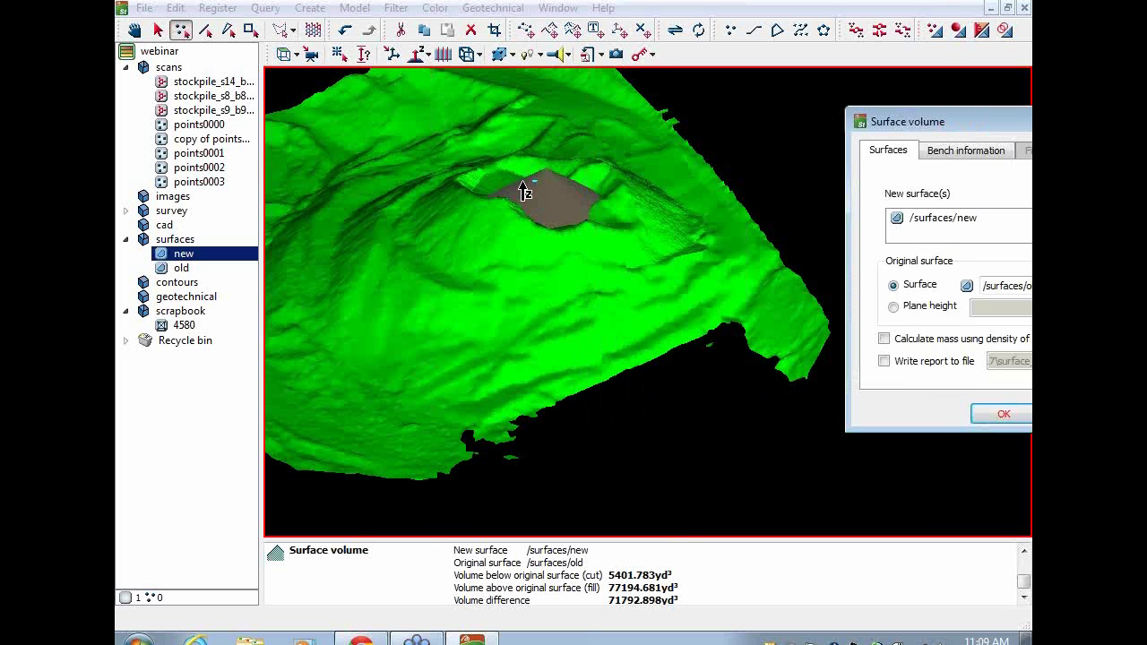
scroll(524, 192, up, 2)
scroll(526, 197, up, 4)
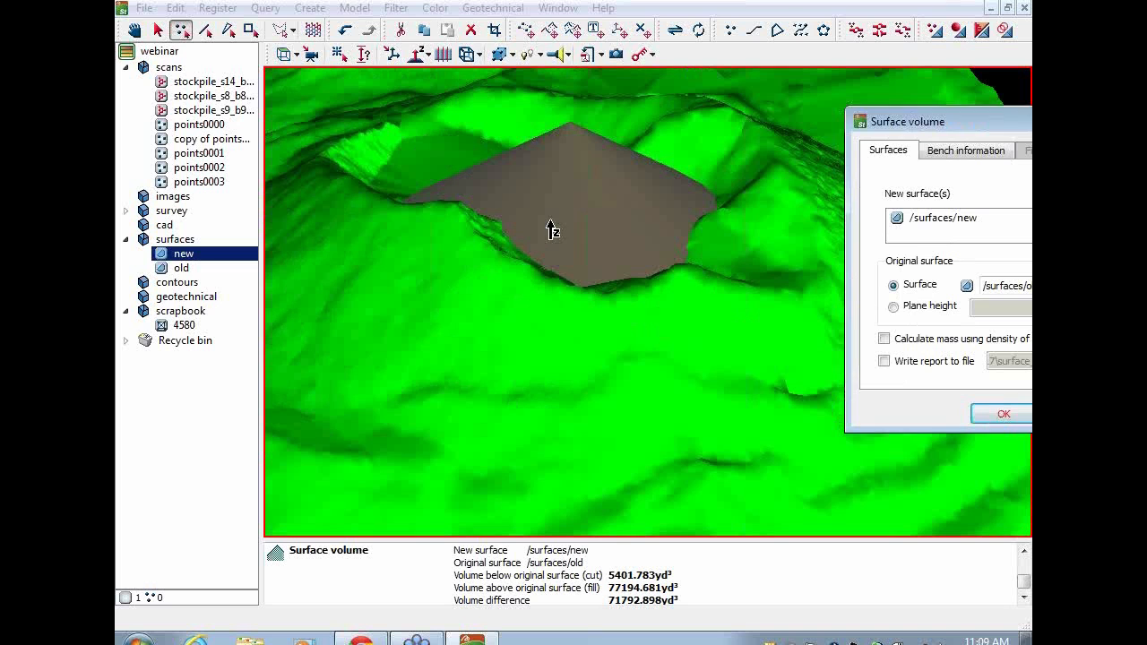
click(568, 127)
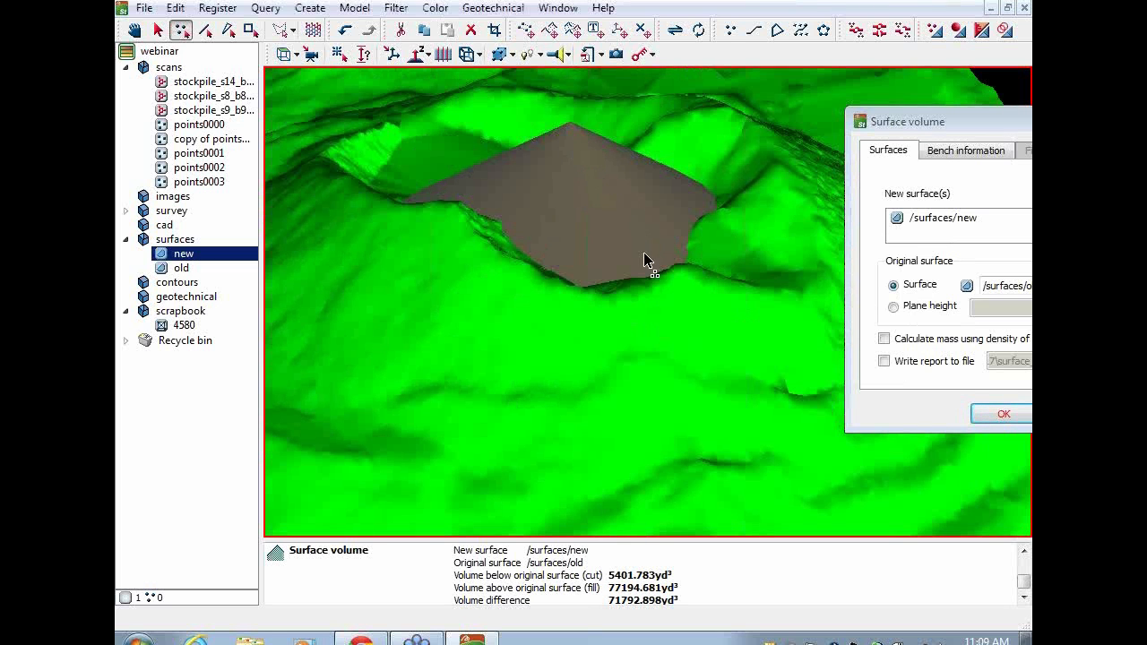
scroll(638, 281, down, 5)
drag(651, 328, 605, 259)
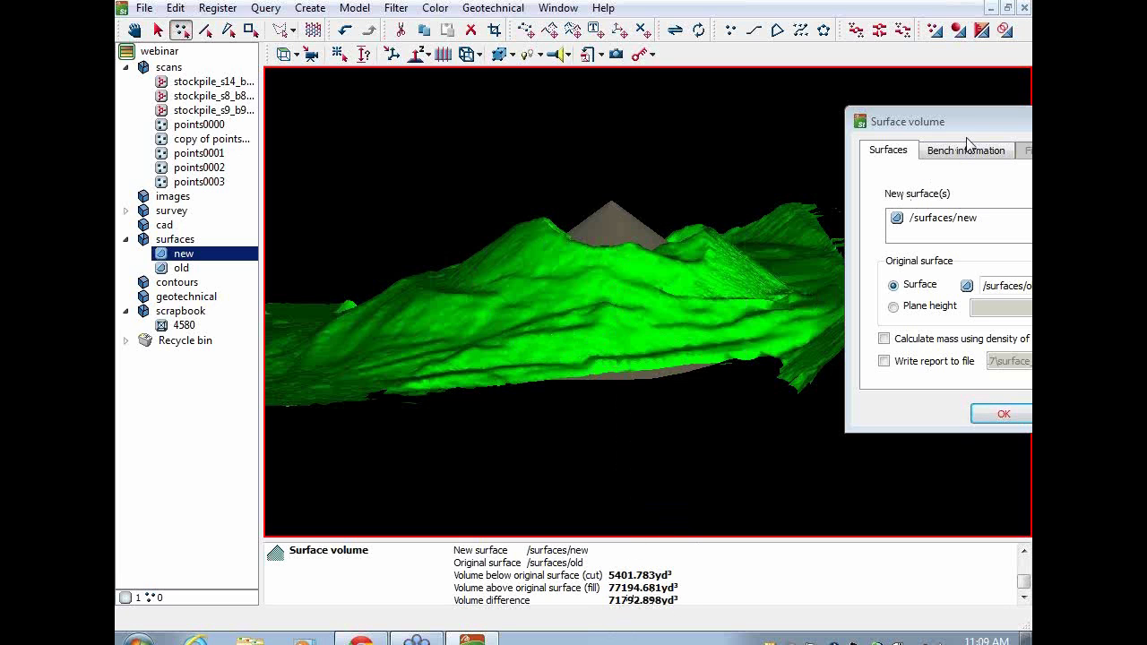
- Hide the old surface so the view shows only the new stockpile surface
drag(977, 116, 858, 126)
right_click(611, 227)
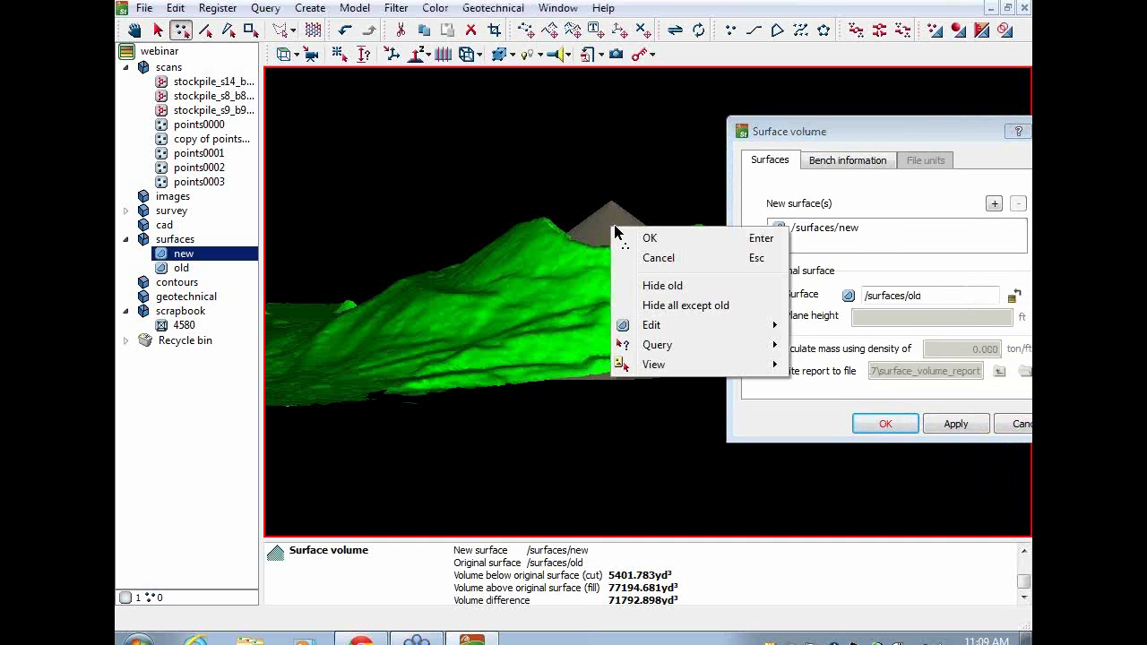
click(661, 287)
drag(545, 272, 588, 255)
- Clear the original surface in the volume settings and use a plane height of 4486.753 ft picked on the stockpile's lower slope
drag(962, 127, 836, 127)
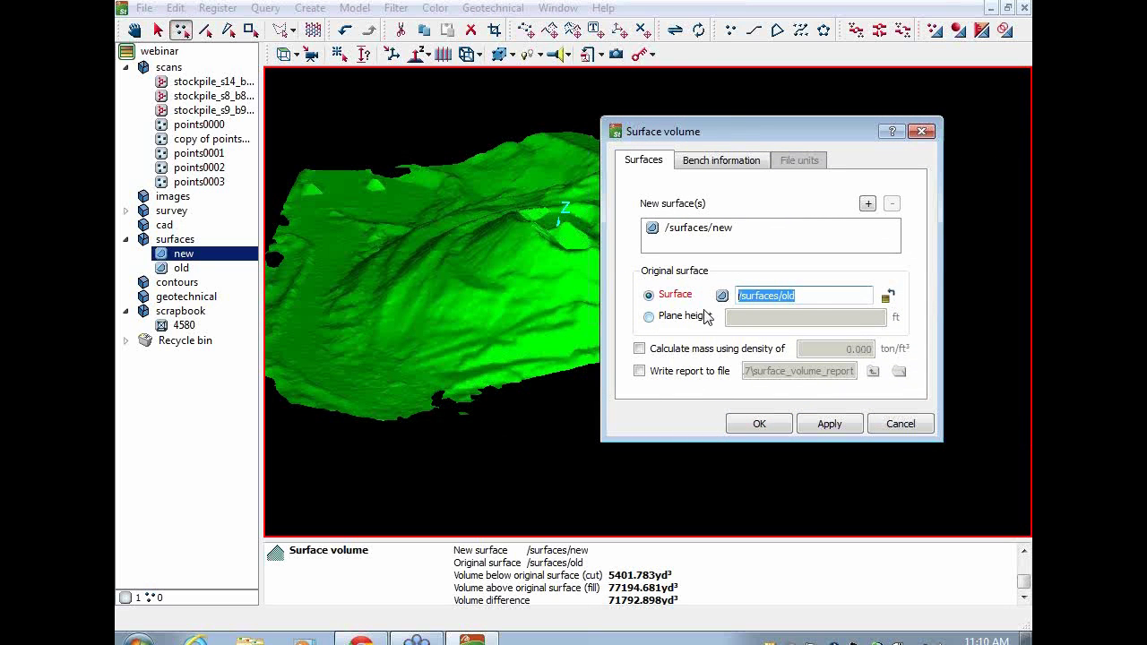
key(Delete)
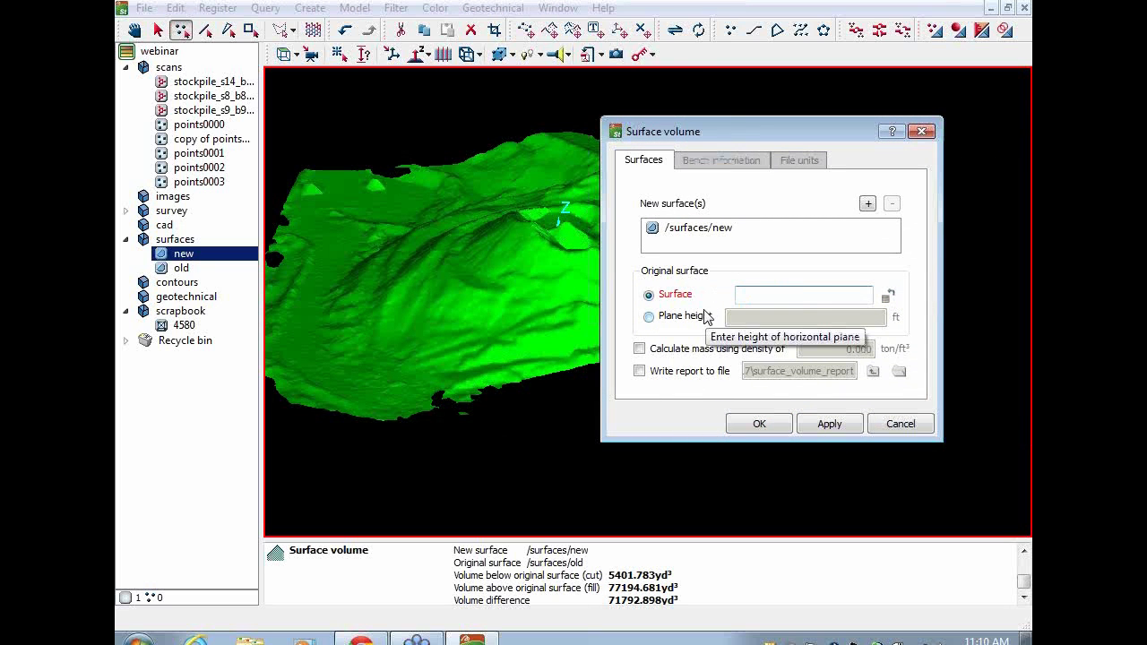
click(648, 319)
drag(751, 137, 856, 108)
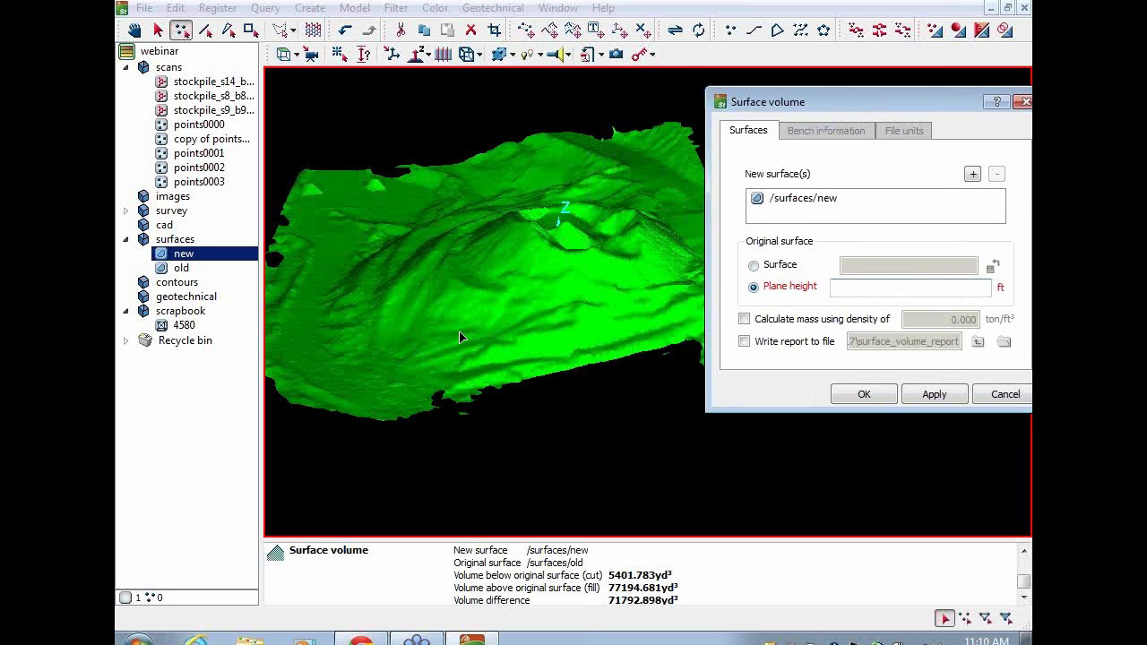
click(463, 334)
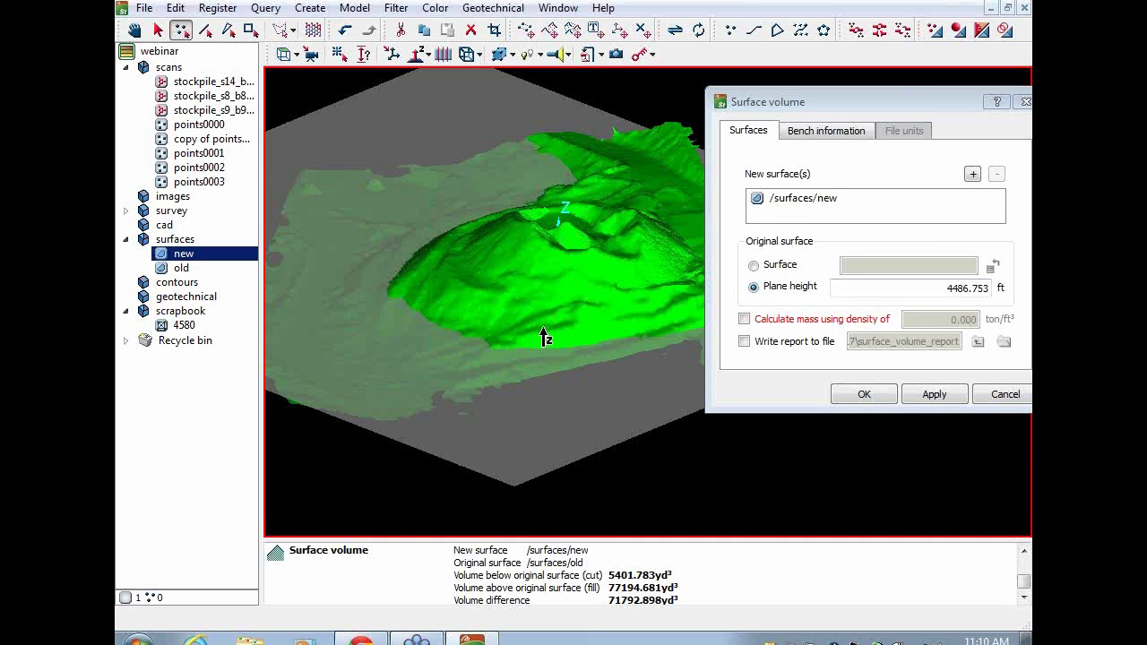
drag(544, 338, 537, 289)
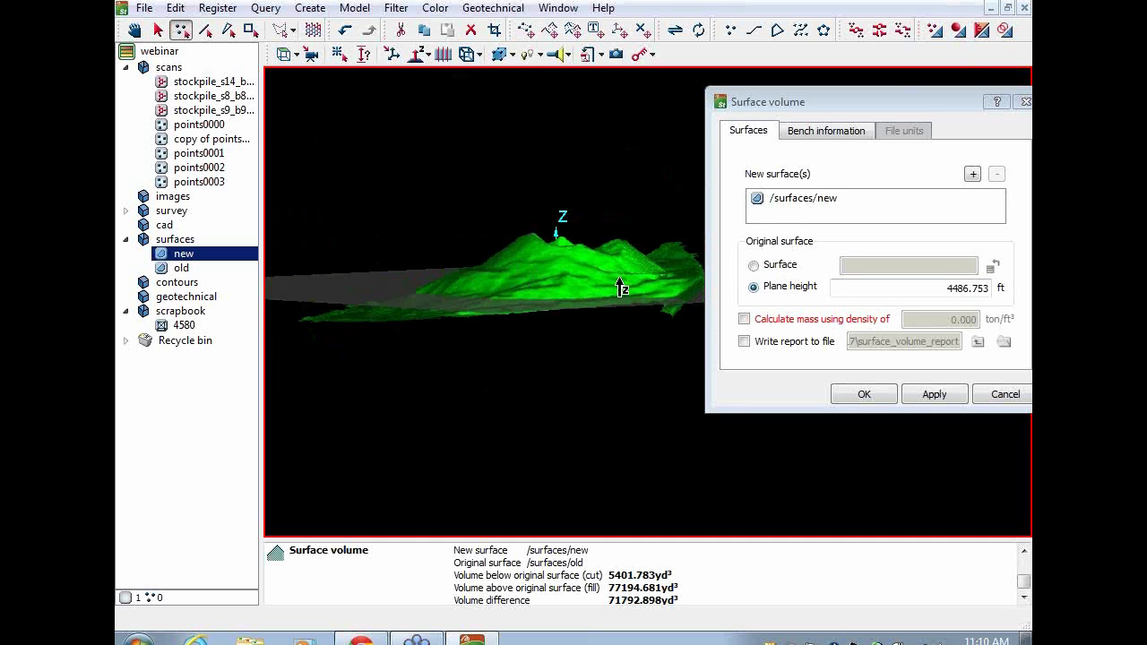
- Set the plane height to 4485 ft and calculate the volume of /surfaces/new against that horizontal plane
double_click(940, 288)
text(4485)
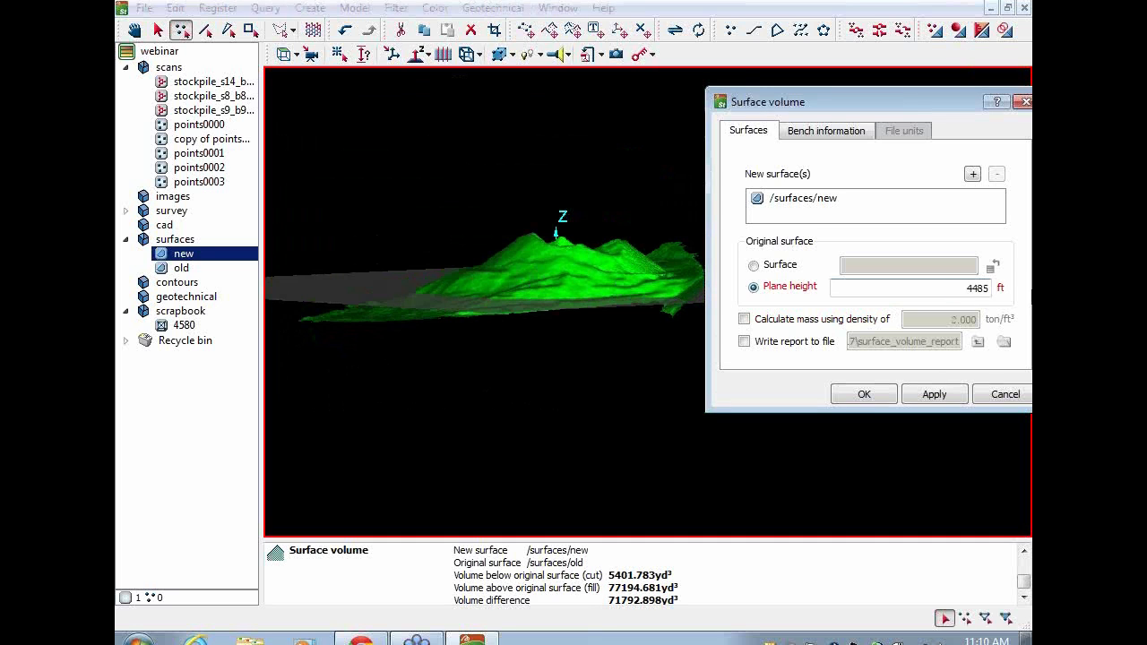
click(934, 215)
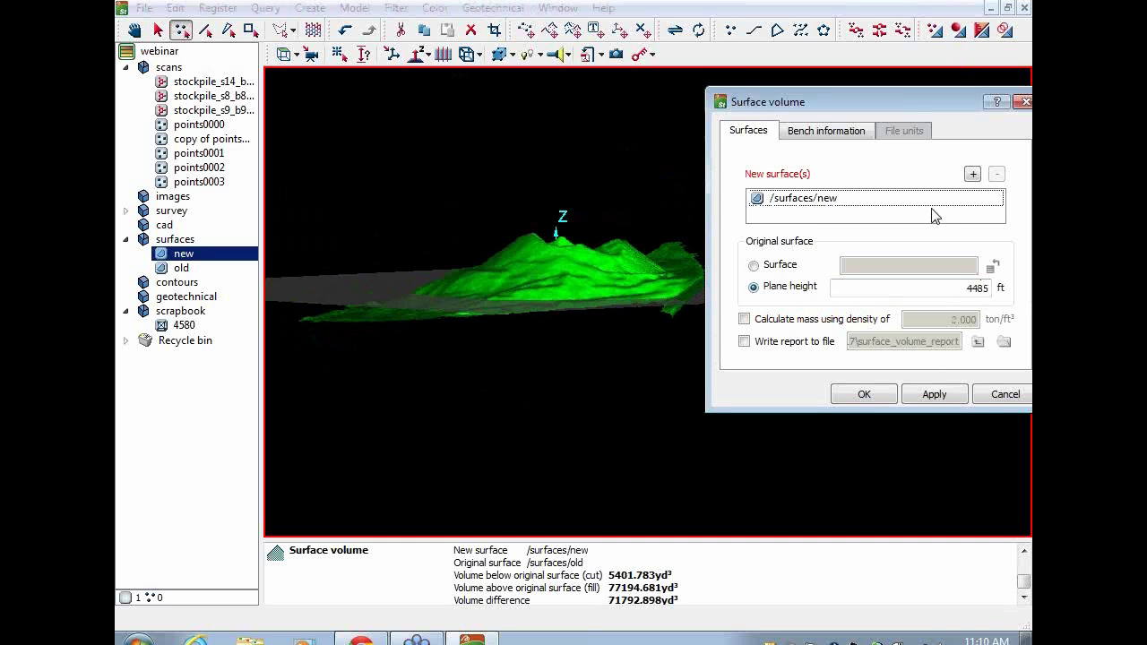
click(864, 396)
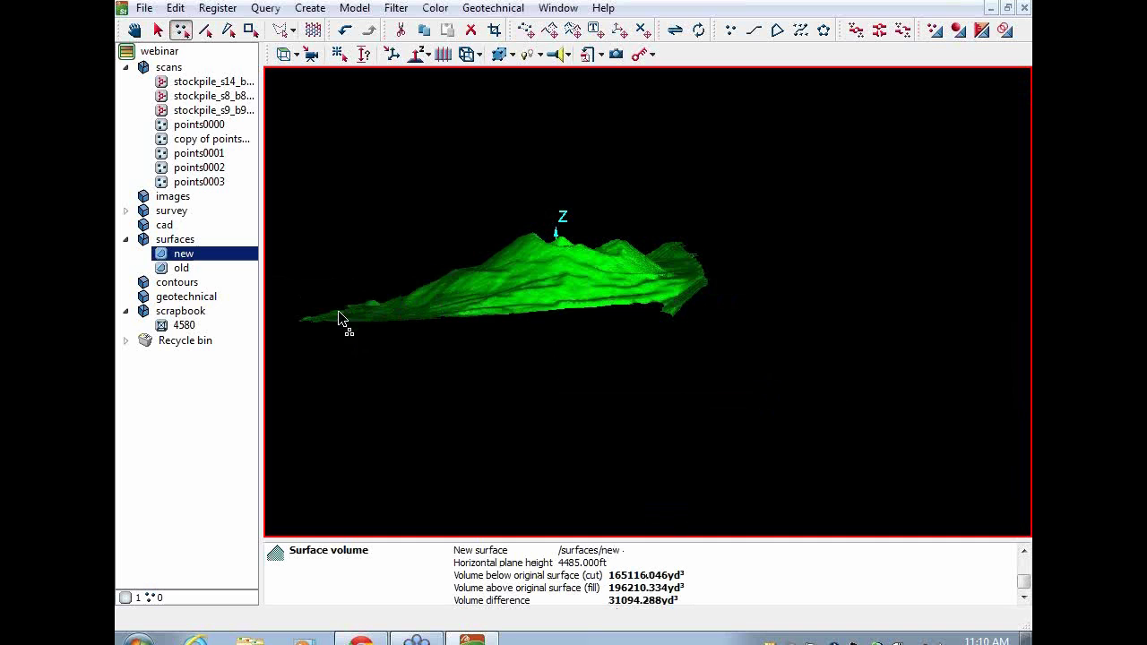
- Examine the new stockpile surface's crater, slopes and outer edges from several angles, up close and from afar
drag(417, 307, 475, 287)
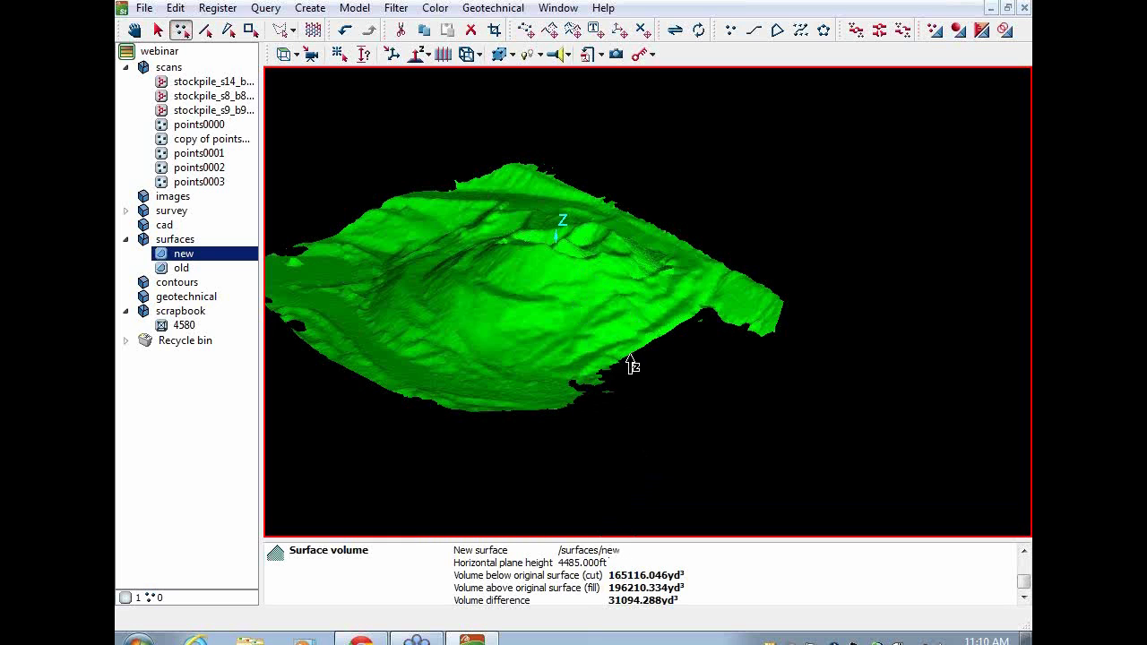
scroll(692, 352, down, 3)
drag(693, 352, 601, 356)
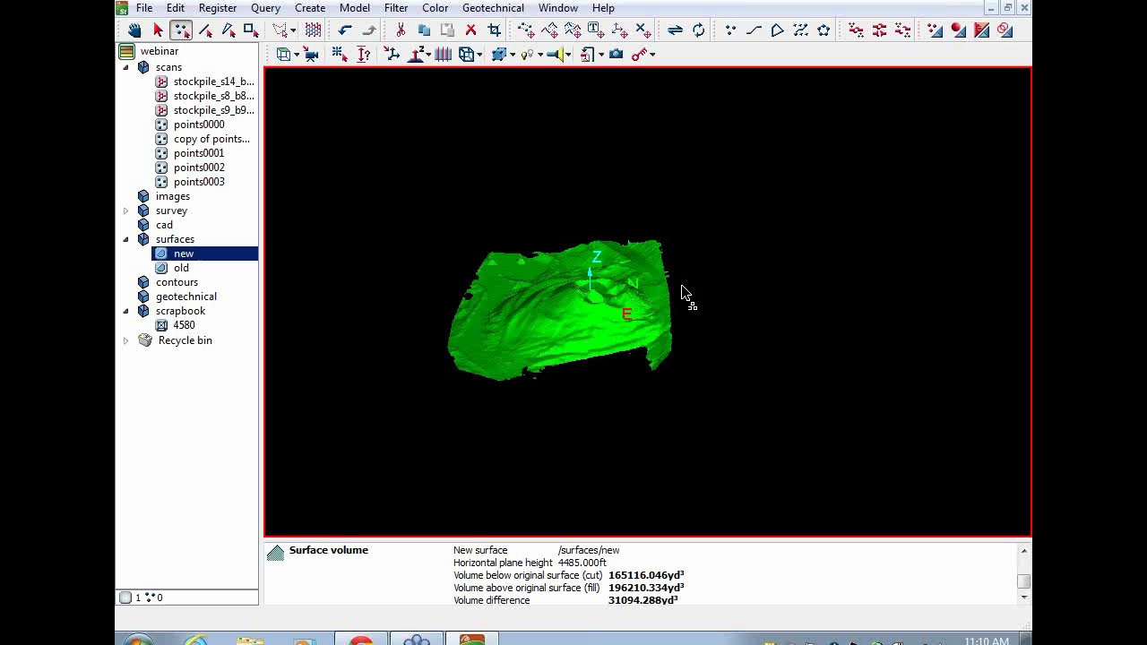
scroll(538, 292, up, 5)
middle_drag(619, 377, 684, 368)
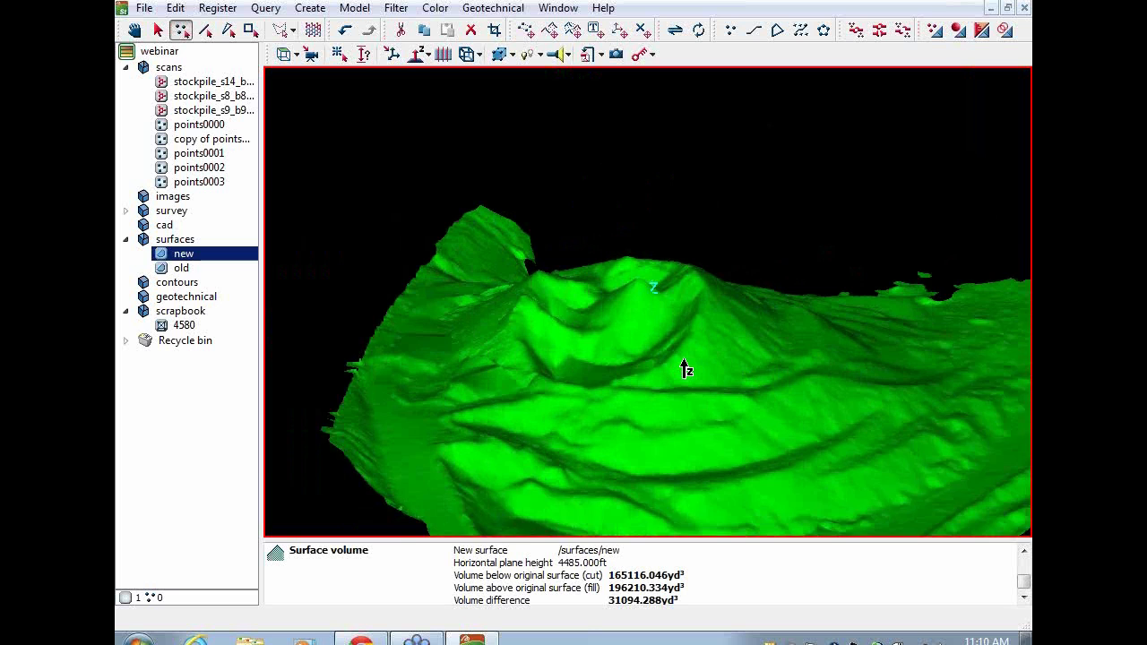
scroll(685, 369, up, 1)
mouse_move(686, 368)
middle_down()
mouse_move(579, 272)
mouse_move(594, 316)
mouse_move(538, 209)
middle_up()
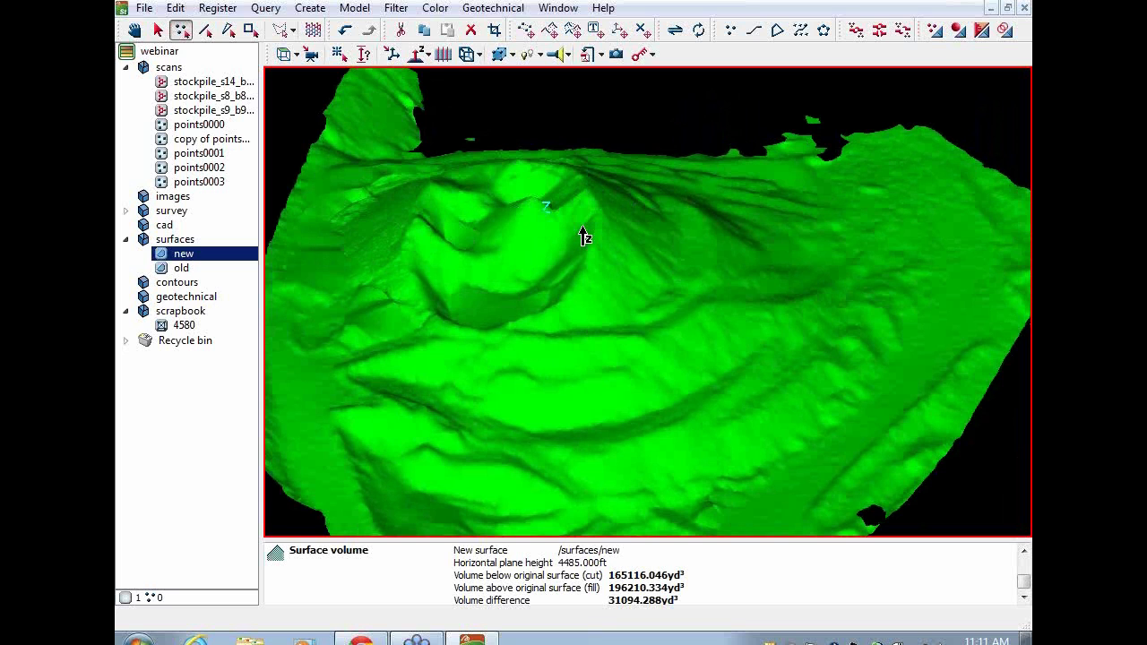
scroll(582, 235, down, 3)
middle_drag(717, 296, 591, 328)
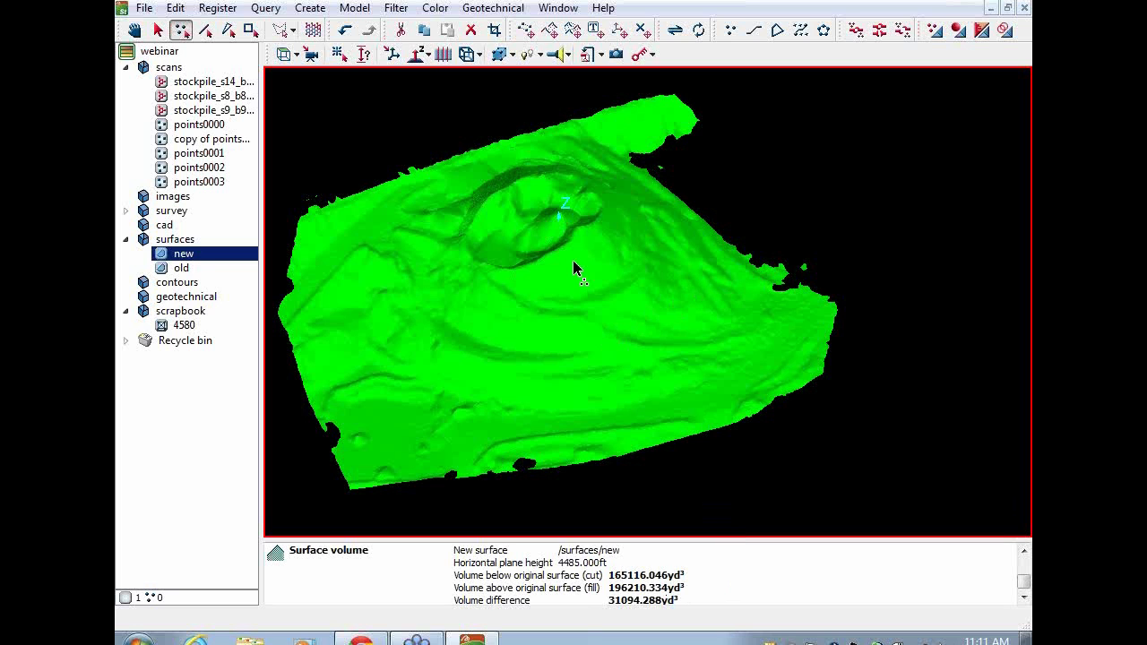
- Add the 4580 scrapbook object to the view and examine it together with the new surface from the side and above
drag(184, 325, 533, 325)
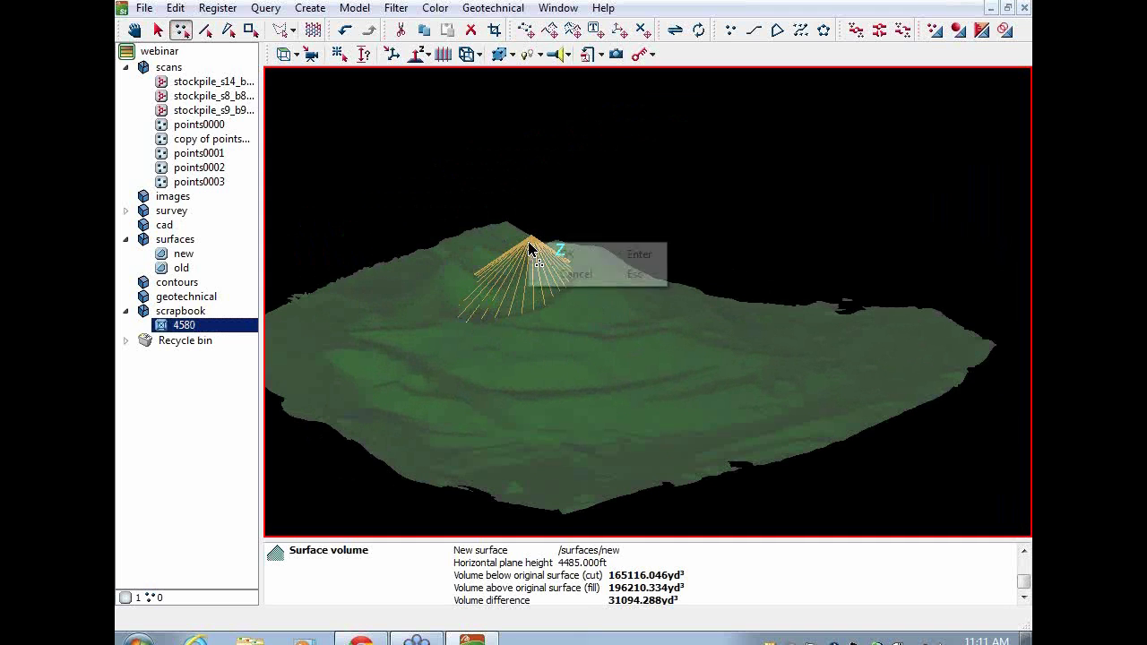
scroll(574, 313, down, 3)
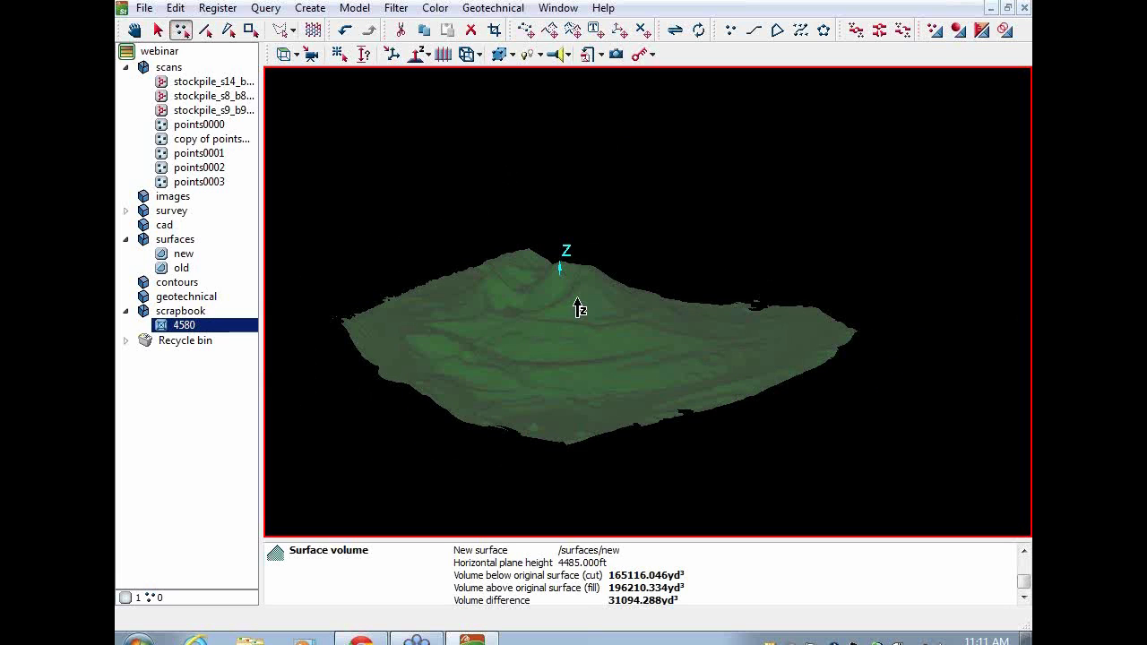
drag(578, 314, 592, 392)
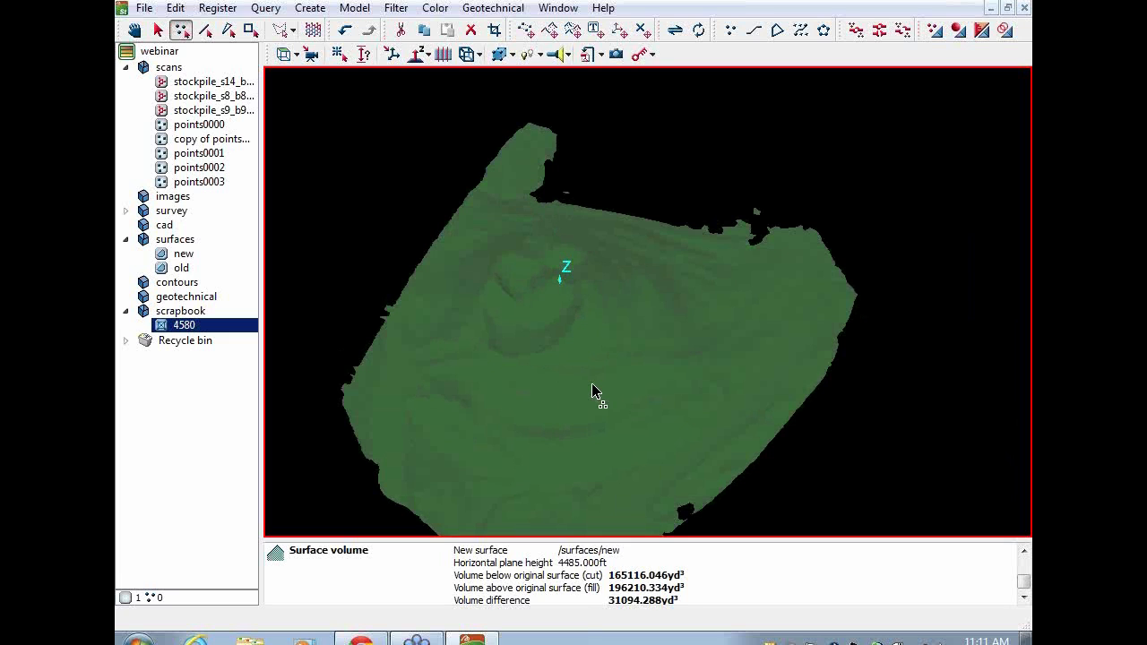
scroll(592, 395, down, 3)
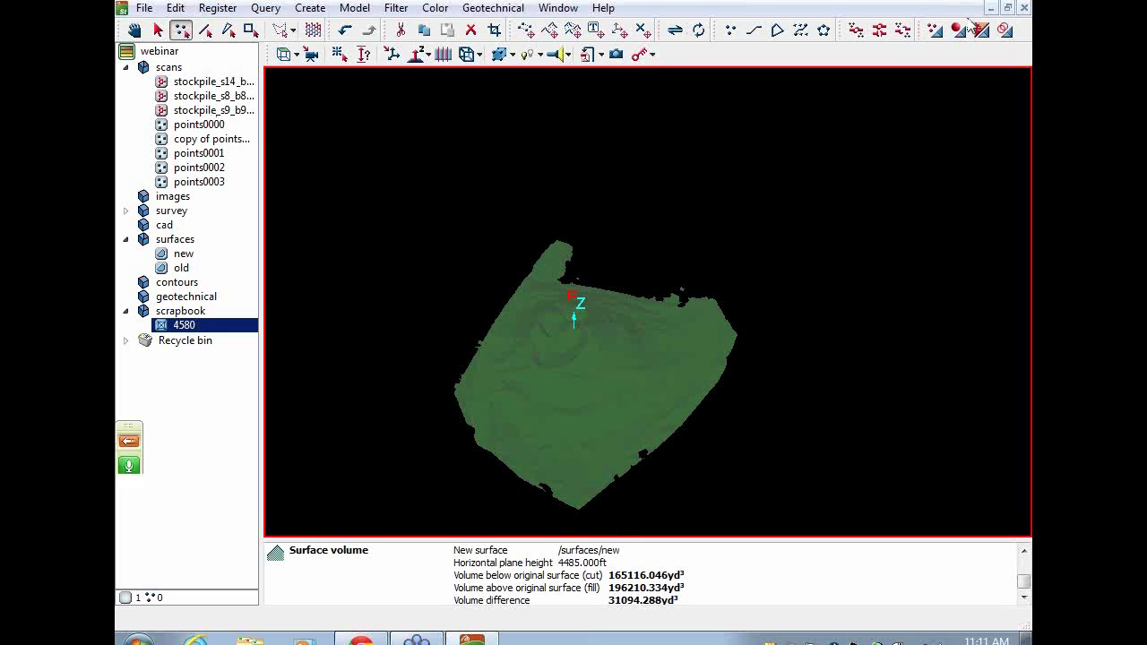
- Close the surface view and display the three stockpile scans with points0000 in a new maximized view, seen from the side
click(1024, 8)
click(199, 82)
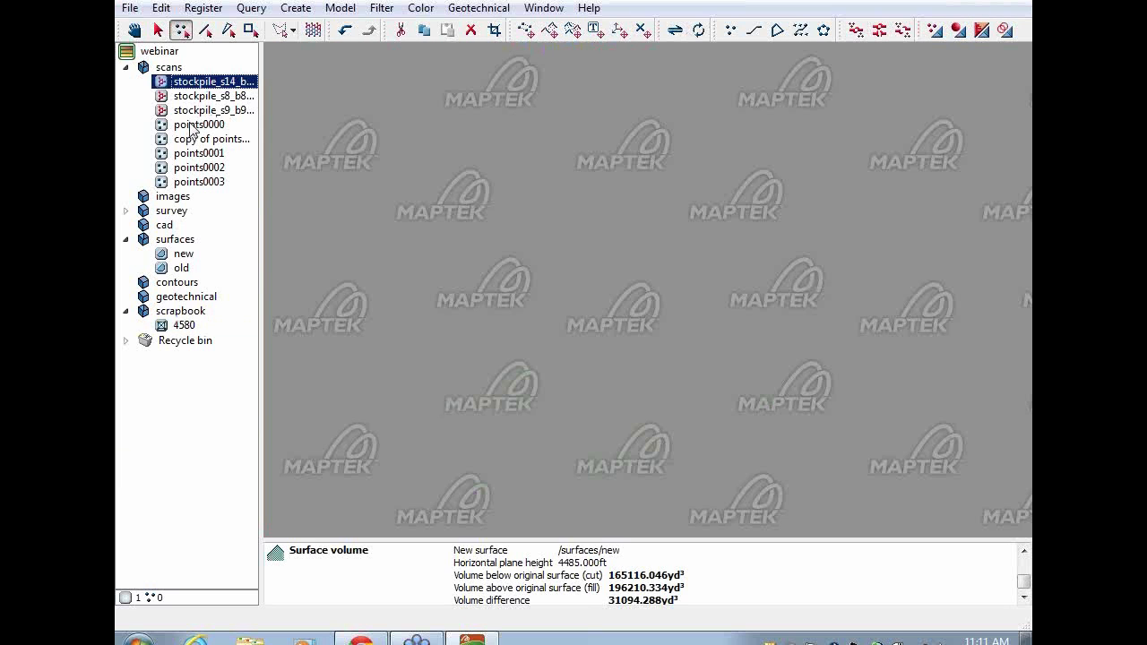
shift+click(190, 126)
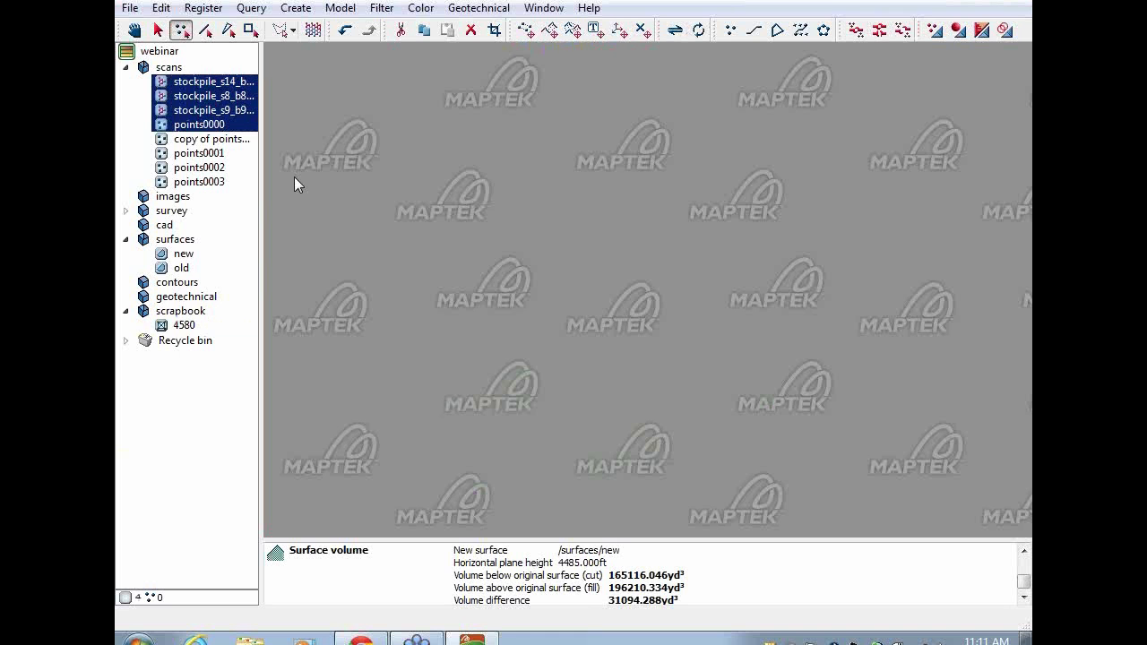
drag(196, 93, 467, 194)
click(780, 59)
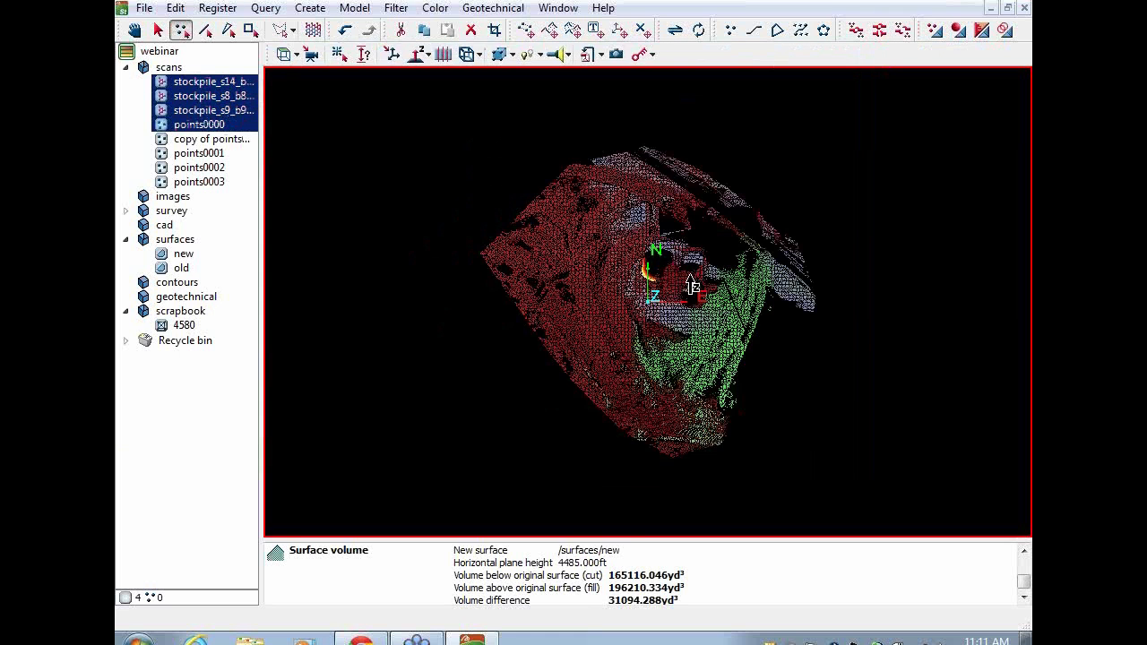
scroll(688, 292, up, 3)
drag(688, 291, 540, 313)
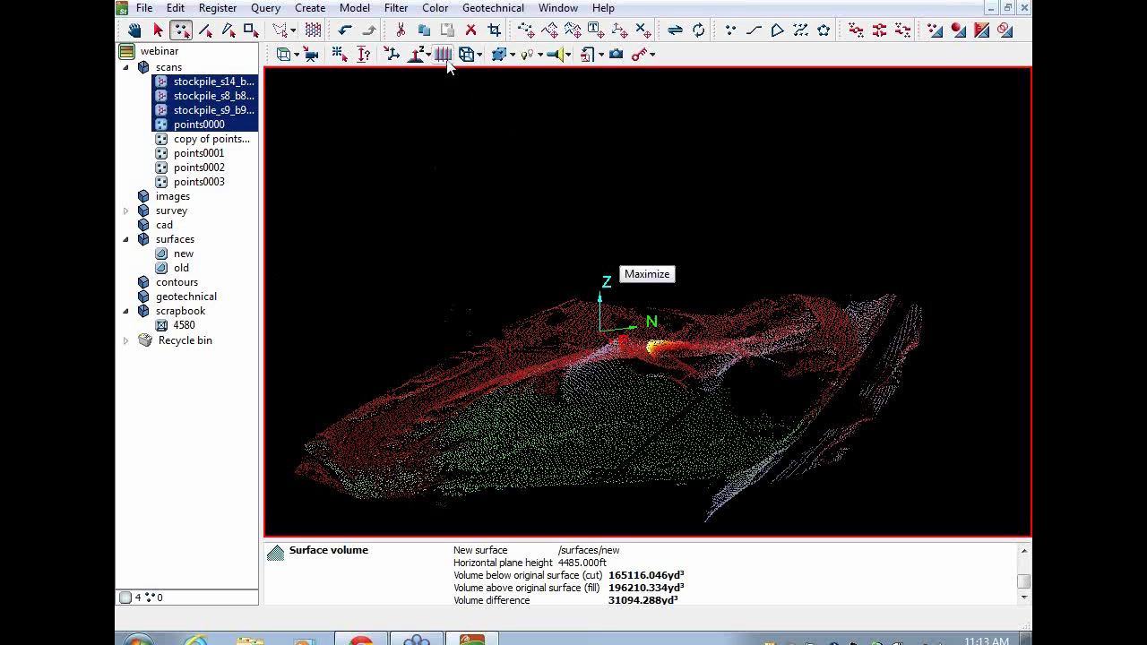
click(395, 8)
click(423, 92)
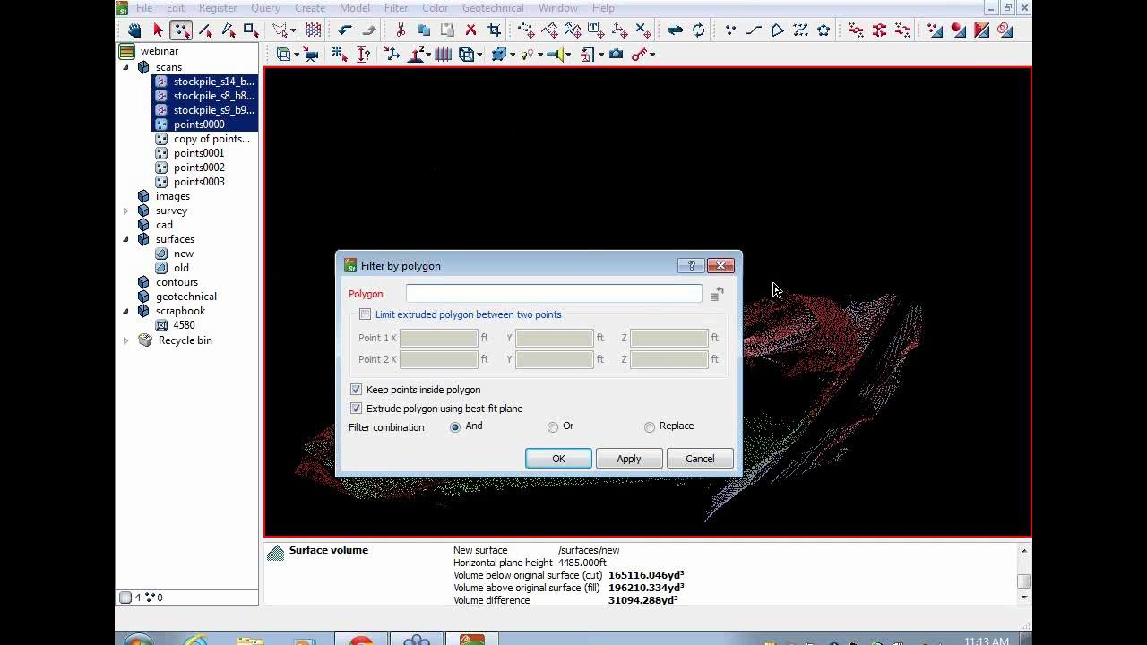
click(722, 266)
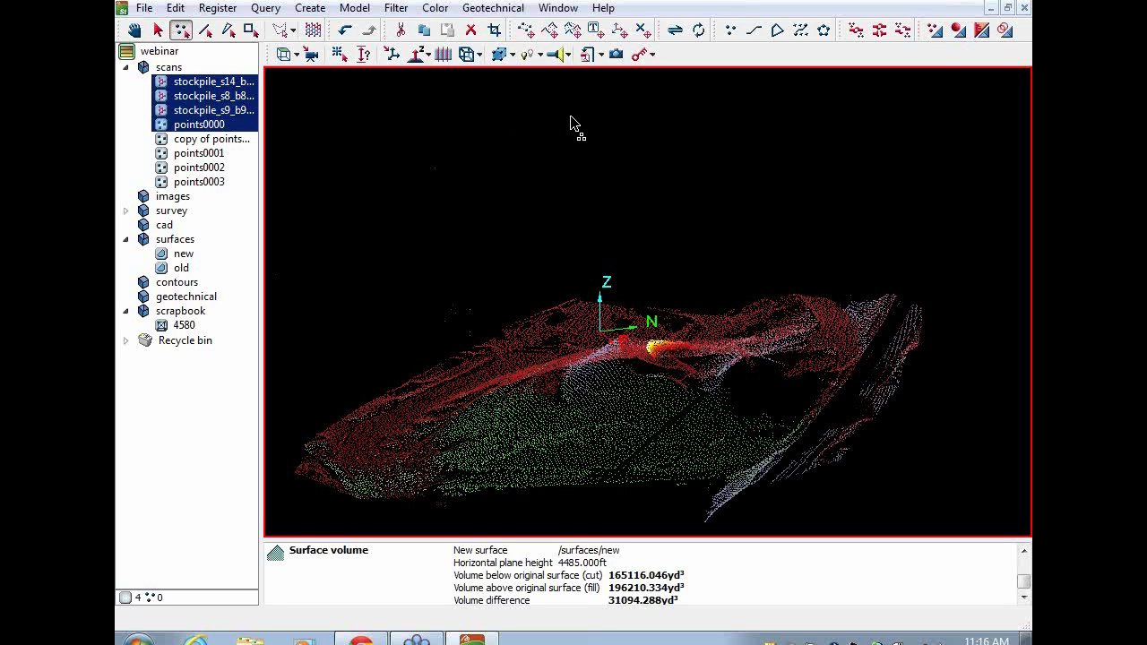
- Show all filtered-out points of the loaded scans and move the selected scans back to the origin
click(396, 11)
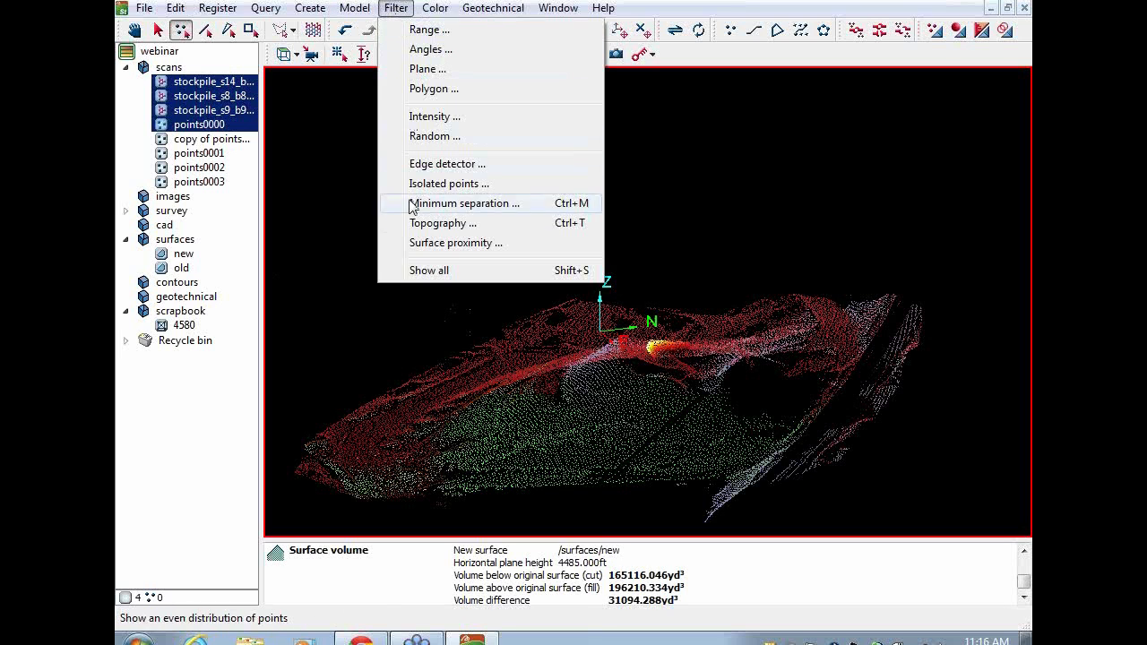
click(419, 271)
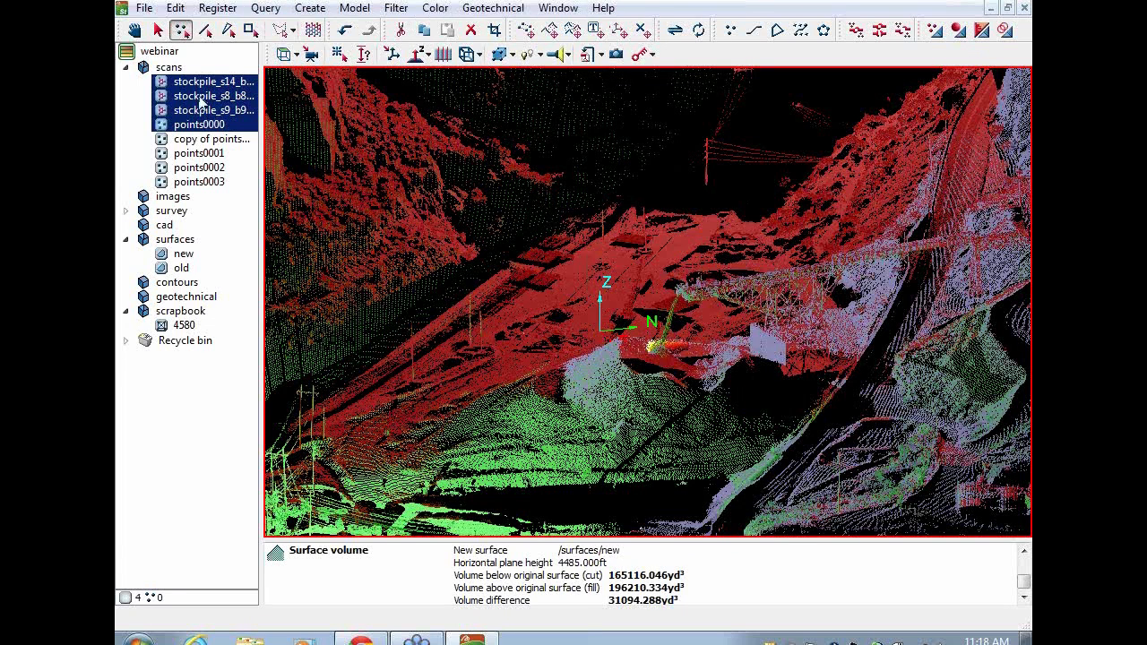
click(218, 8)
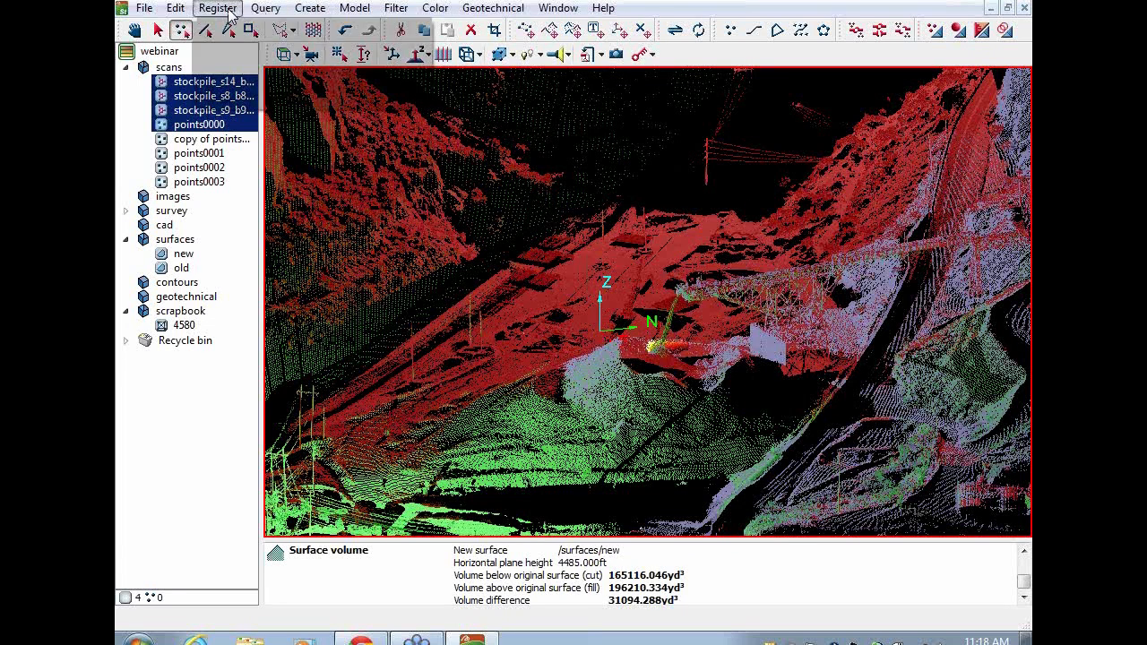
click(234, 146)
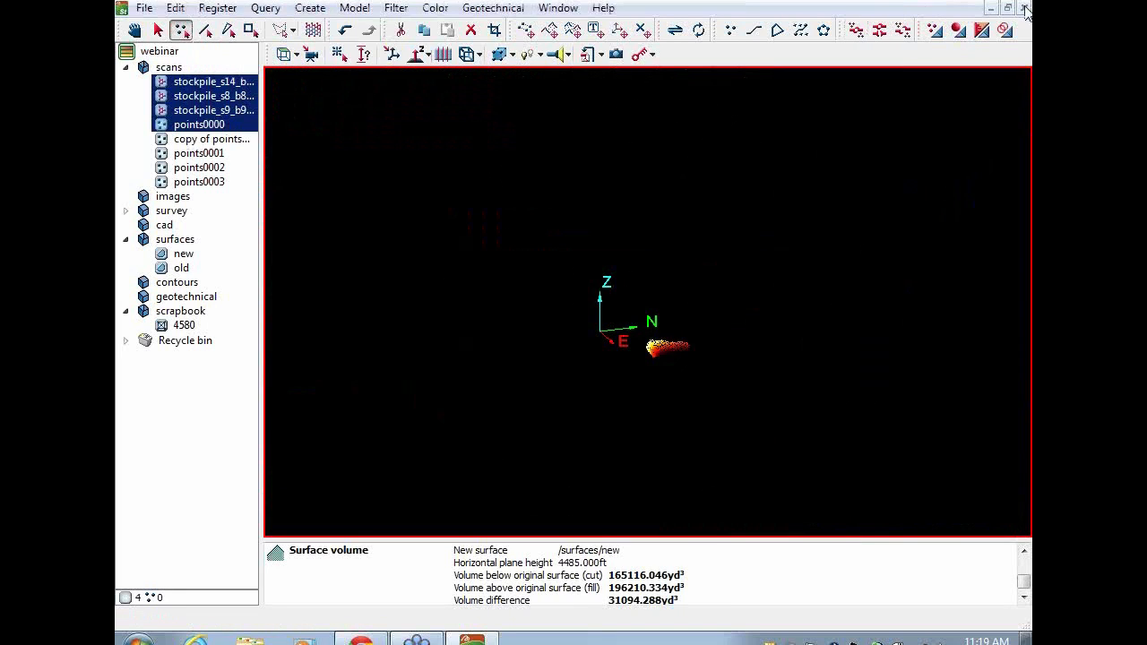
- Reload only the three stockpile scans, without points0000, in a new maximized view and inspect their unregistered positions
click(1026, 8)
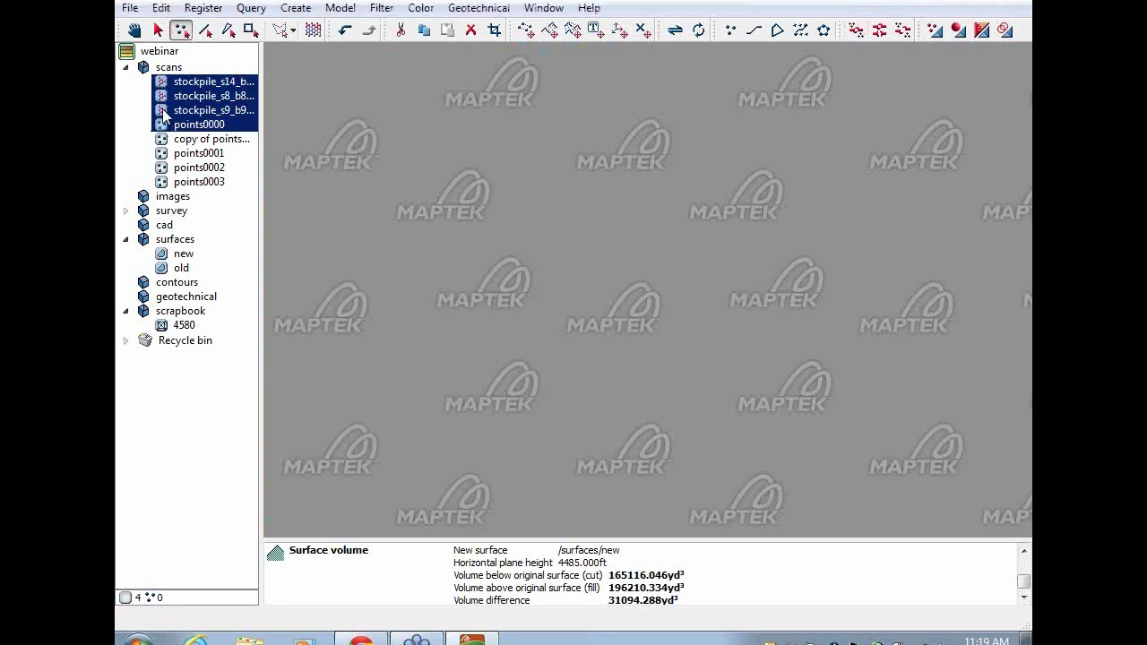
ctrl+click(171, 125)
drag(190, 100, 591, 187)
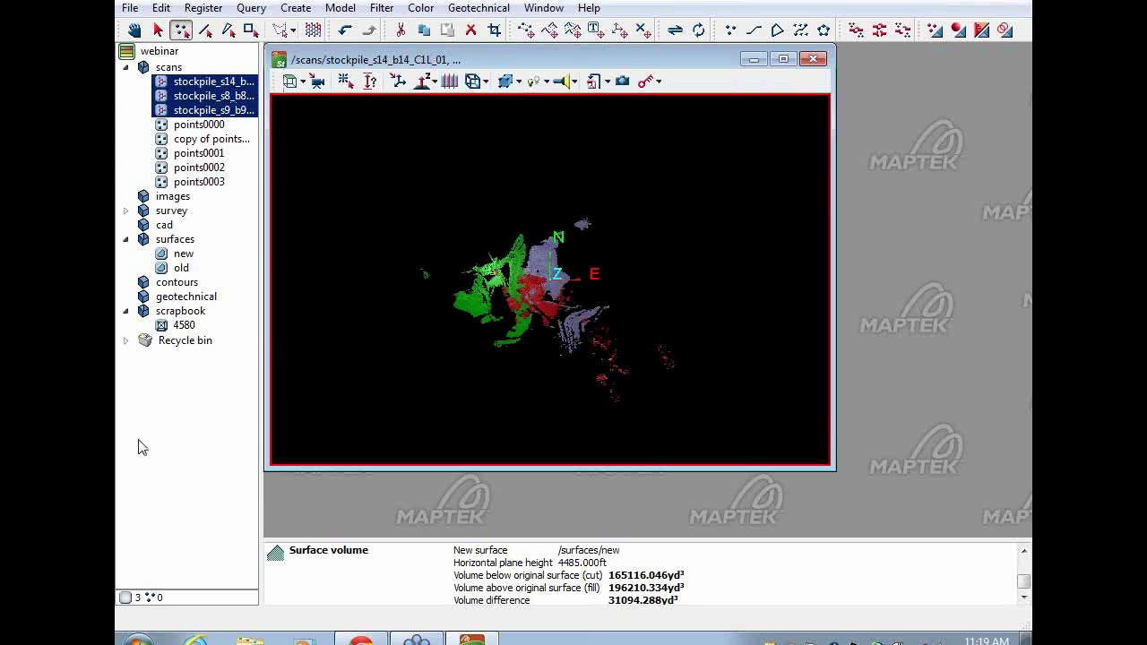
click(784, 60)
scroll(626, 386, up, 6)
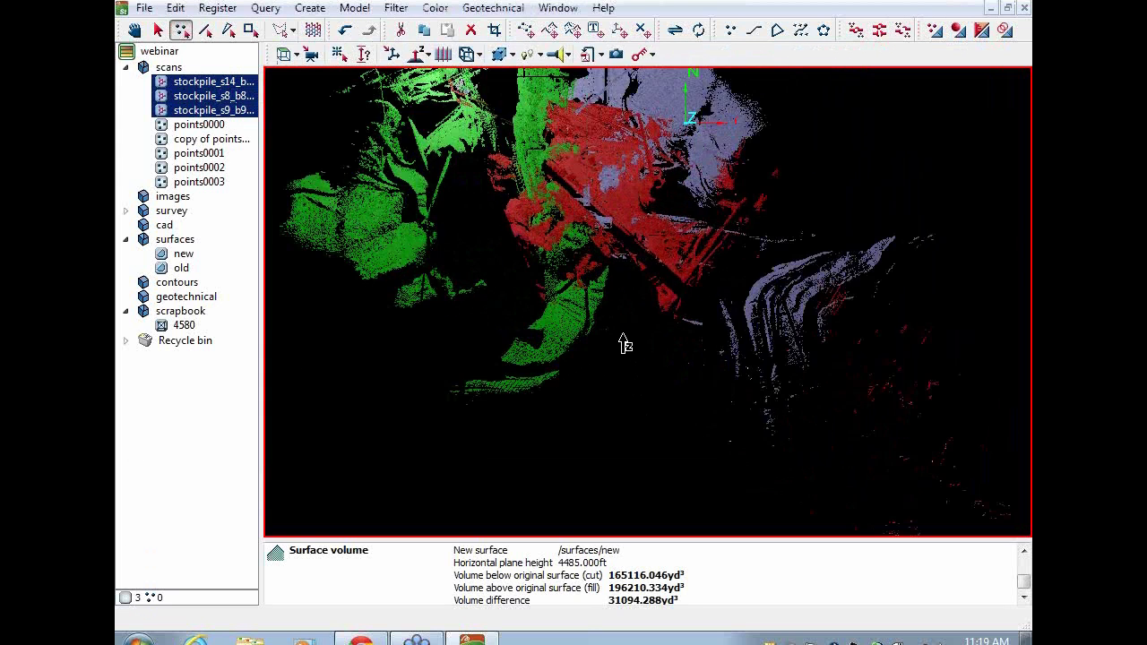
drag(617, 336, 549, 298)
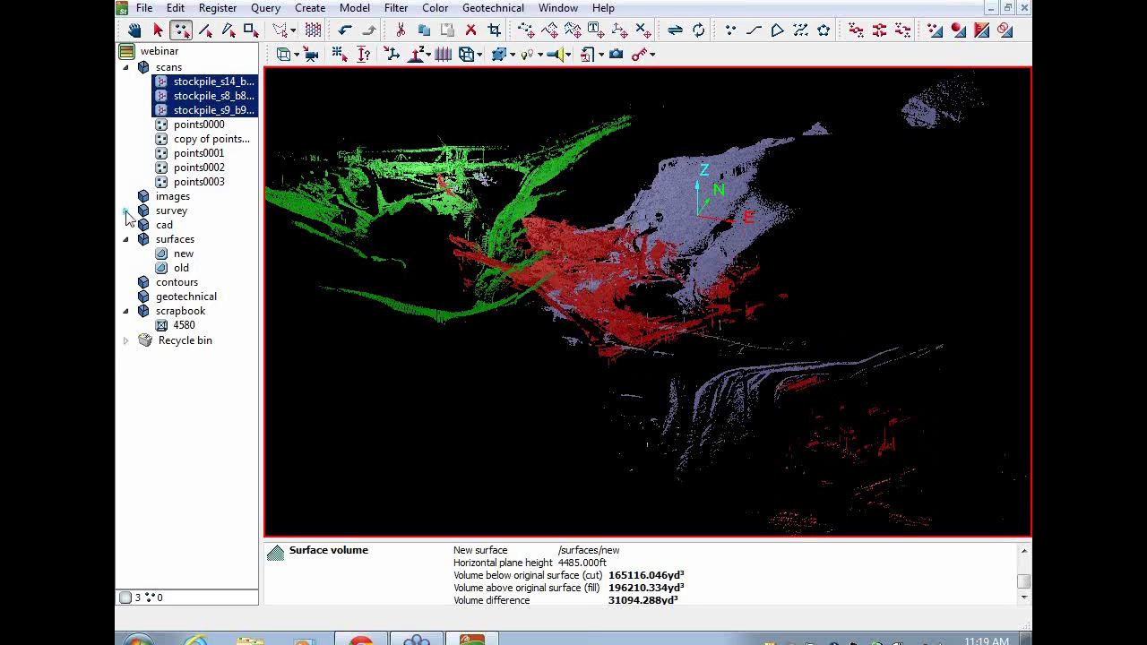
- Reveal the stockpile survey stations and full scan names, and register the three scans to the survey datum by name
click(127, 212)
click(143, 225)
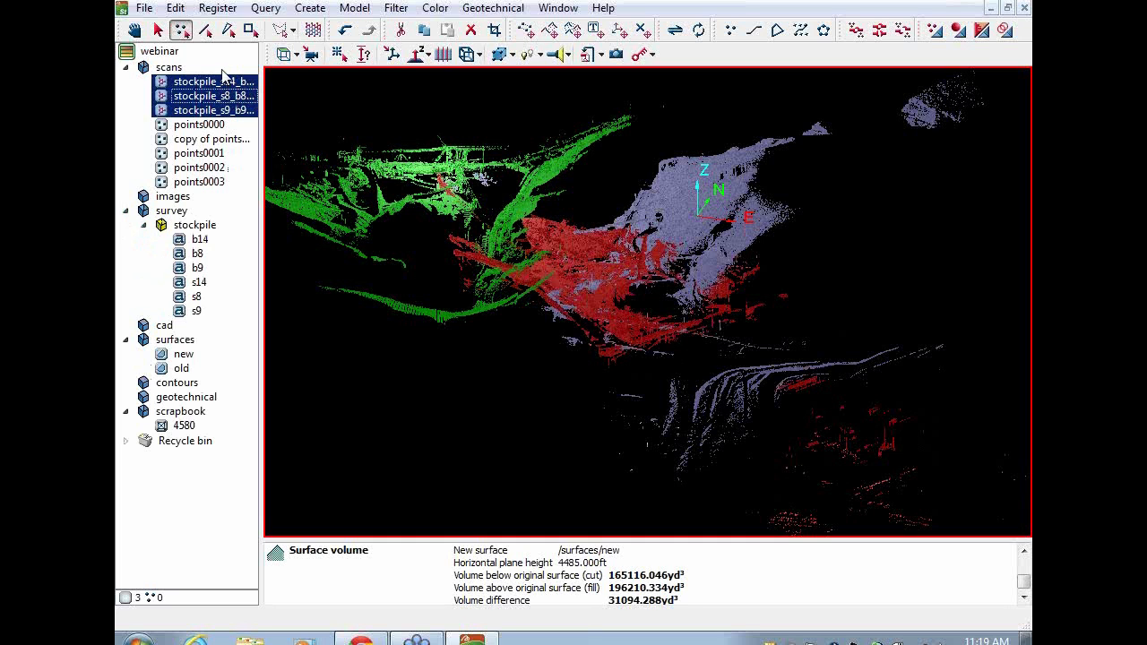
drag(260, 99, 315, 97)
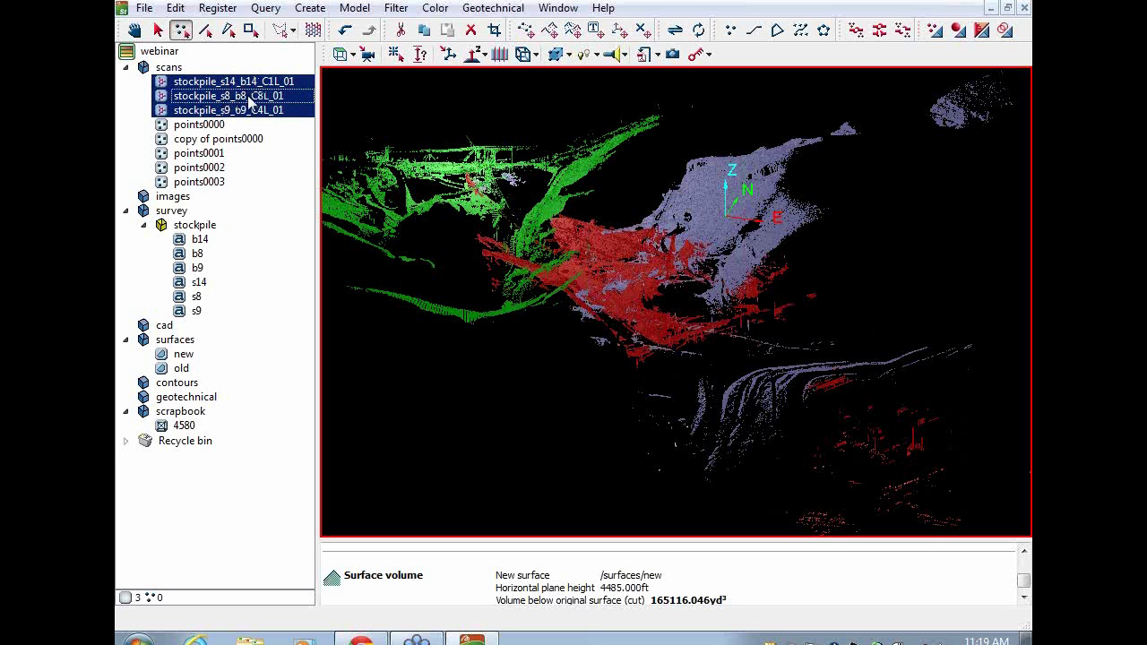
click(227, 13)
mouse_move(296, 96)
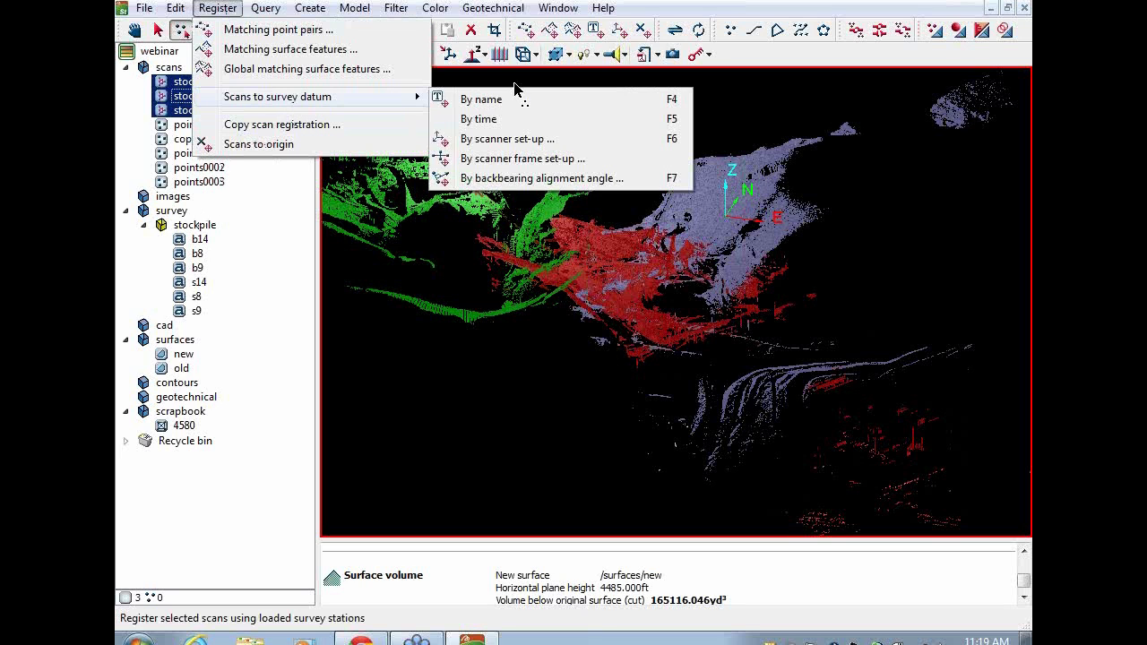
click(484, 100)
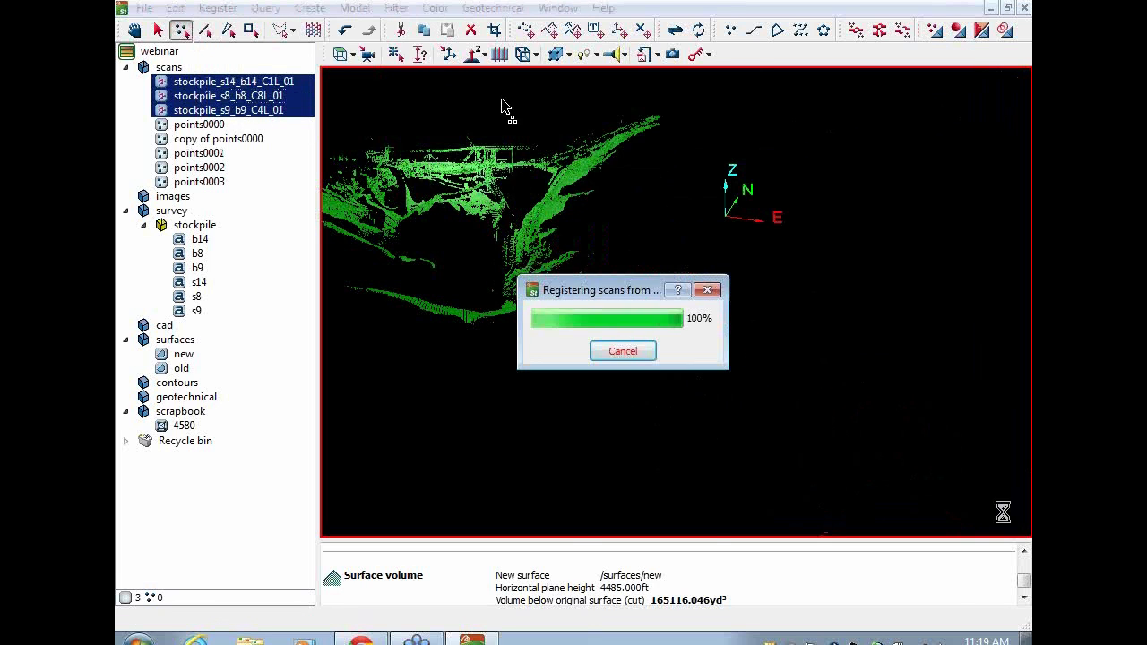
- Reload the three registered stockpile scans in a new maximized view and inspect their alignment in the overlapping area
click(1024, 7)
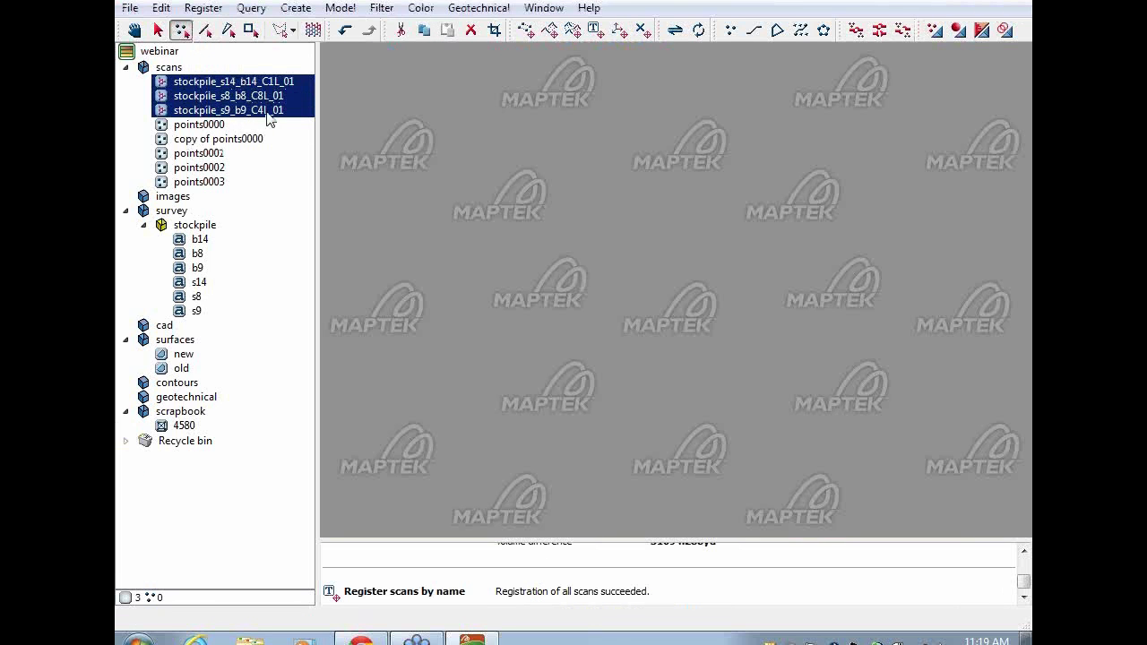
drag(287, 101, 600, 191)
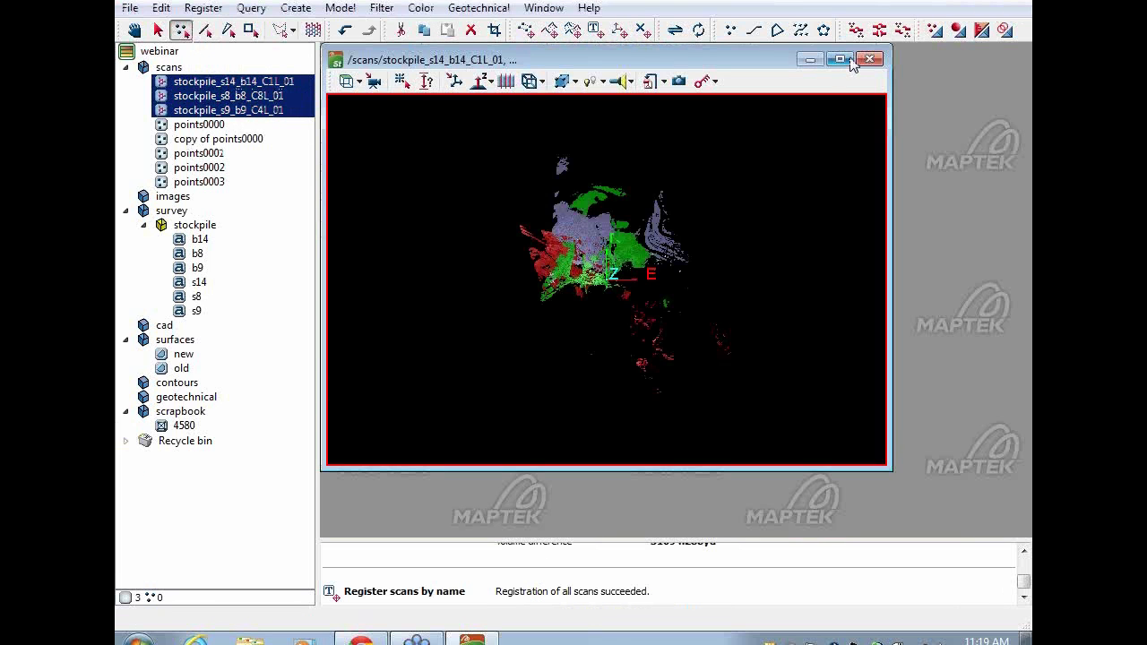
click(839, 59)
scroll(620, 296, up, 3)
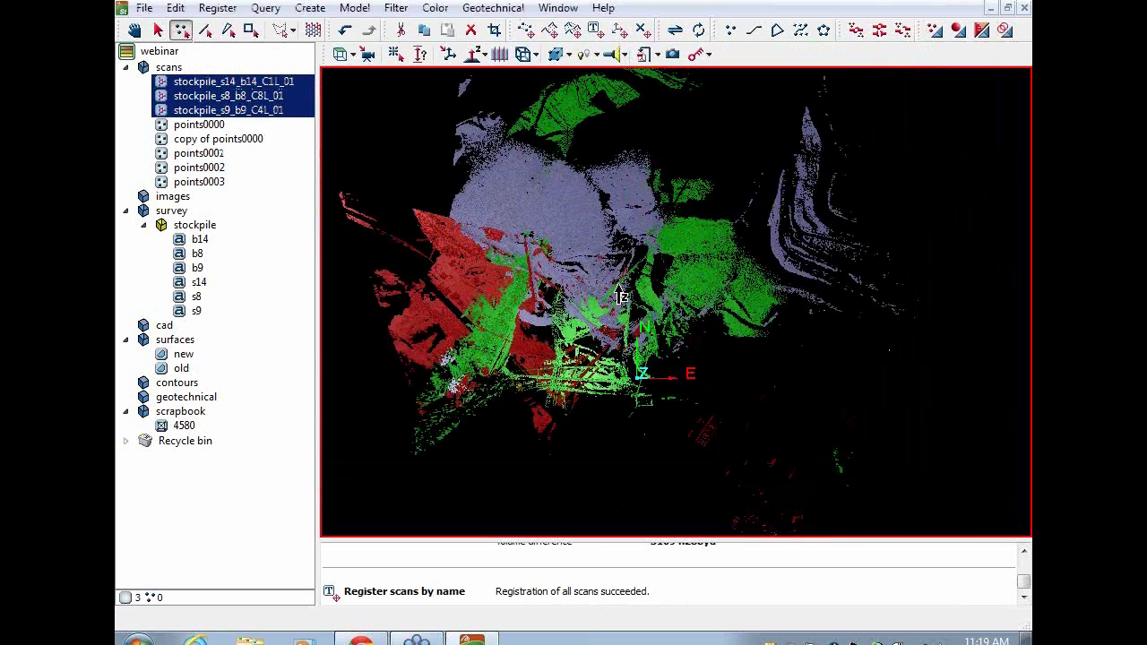
scroll(620, 296, up, 2)
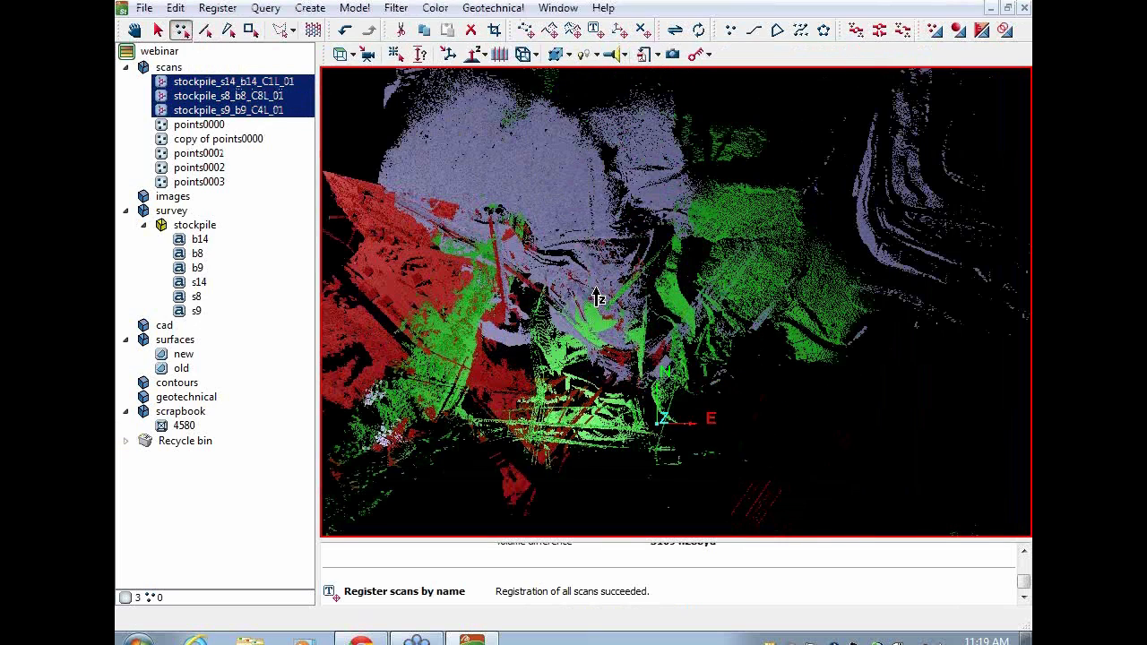
scroll(627, 320, up, 2)
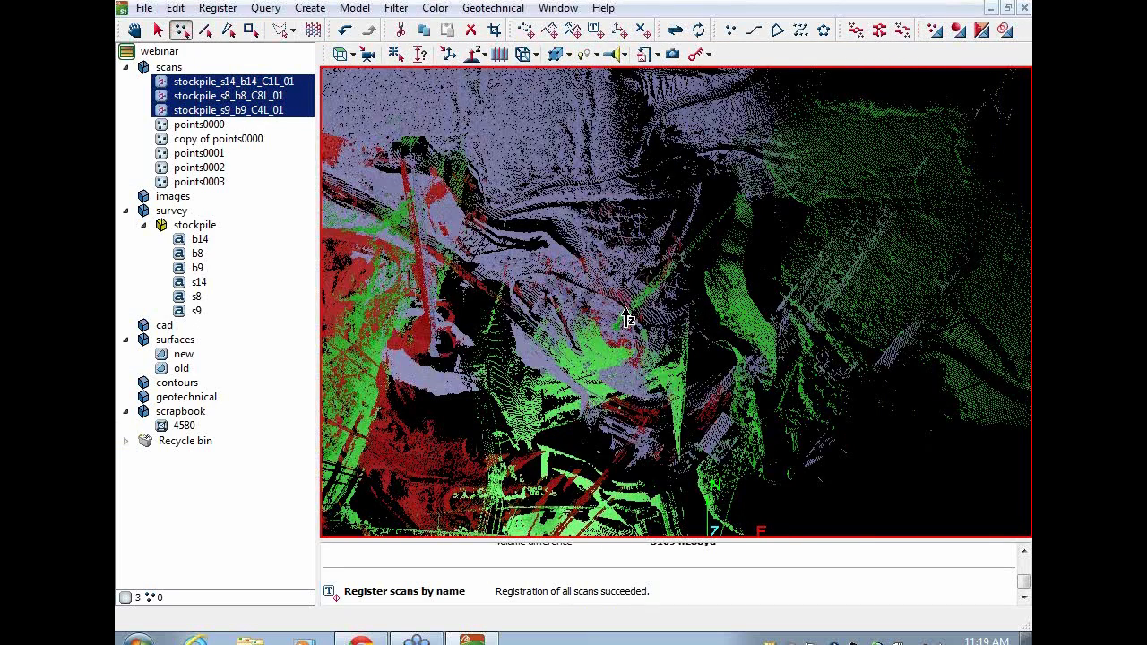
- Select the scan points in the central overlapping area of the three stockpile scans and filter out everything outside the selection
scroll(627, 320, down, 5)
drag(507, 395, 495, 353)
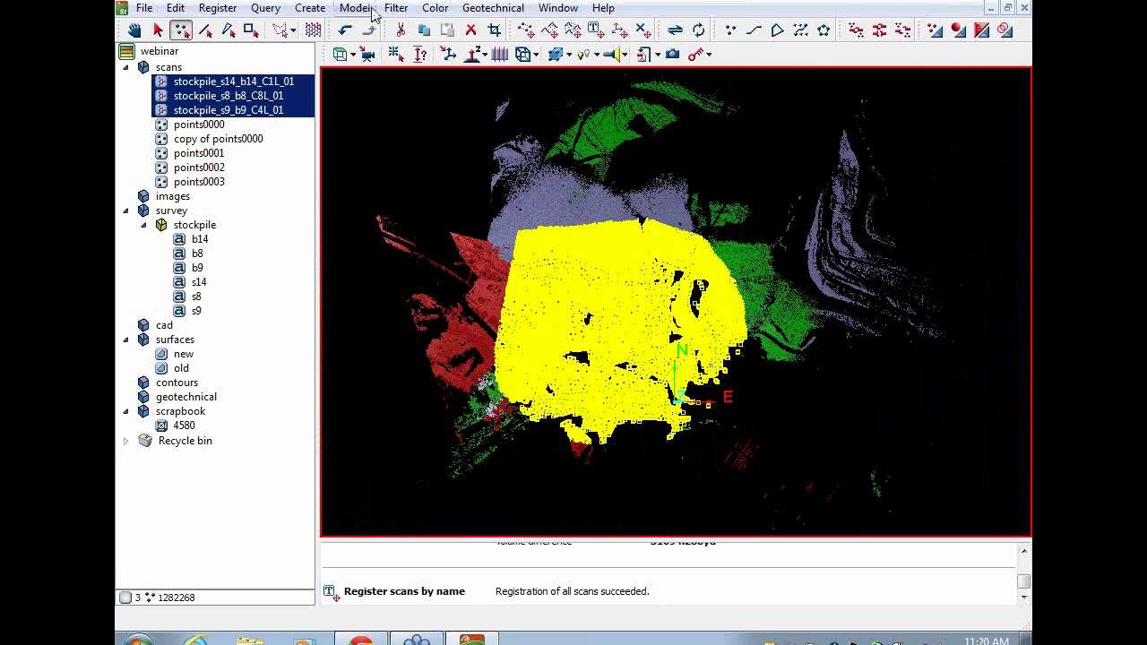
click(494, 30)
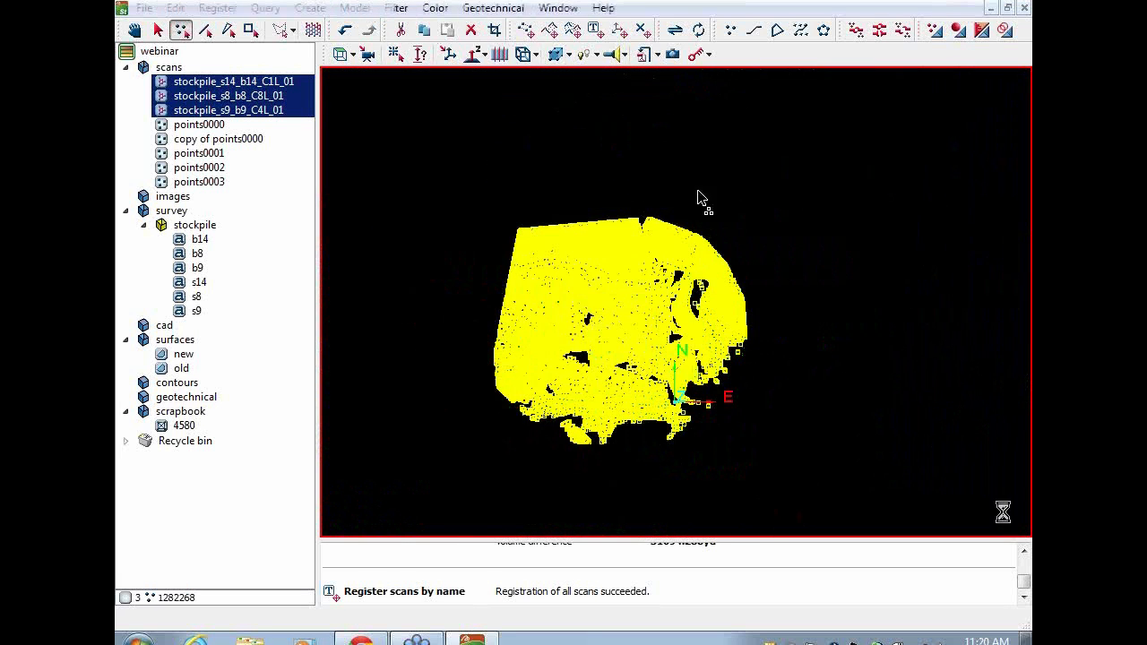
- Examine the alignment of the three trimmed scans, checking the tower and the surrounding stockpile area from several angles
scroll(618, 377, up, 8)
scroll(608, 405, down, 8)
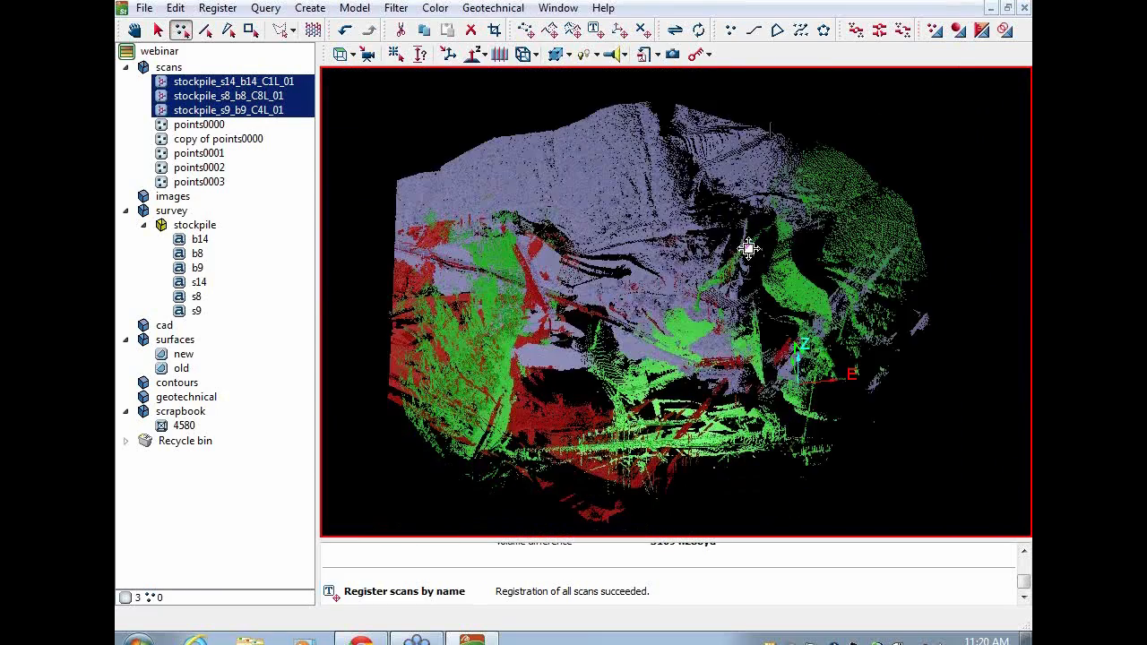
scroll(749, 248, up, 6)
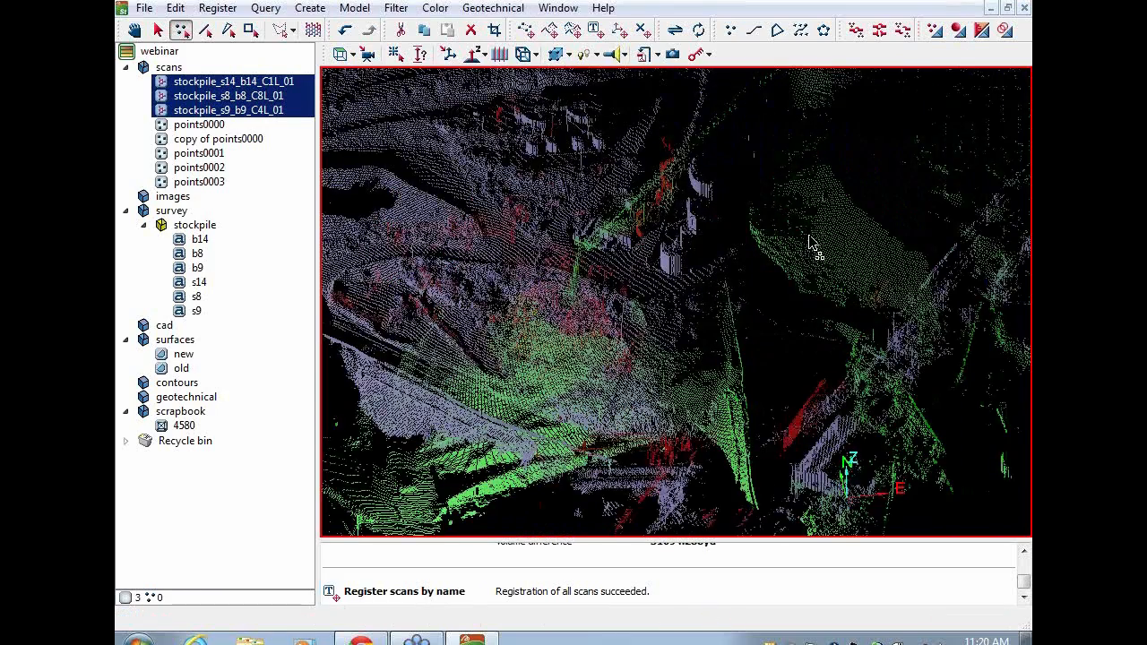
right_click(809, 238)
scroll(810, 242, up, 3)
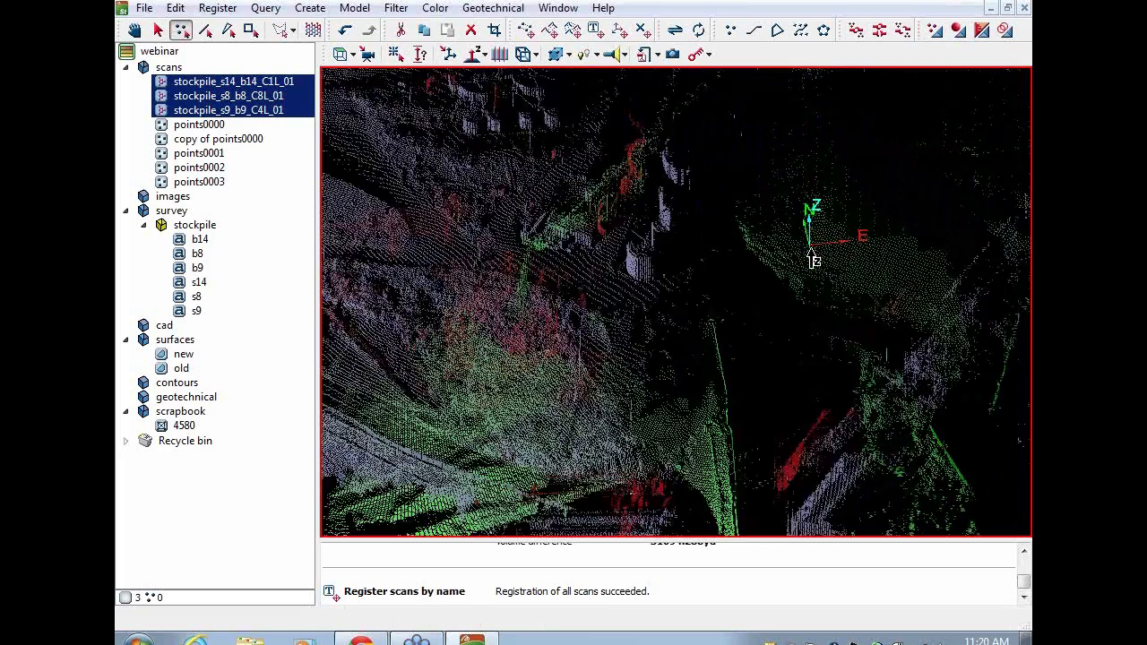
drag(814, 257, 563, 277)
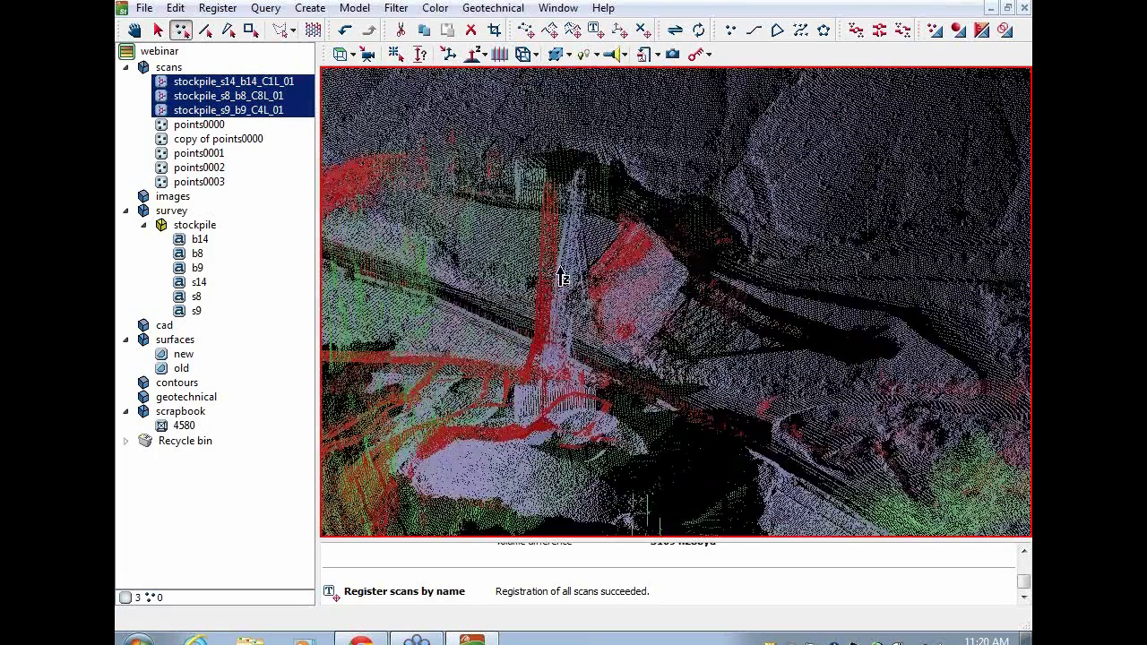
scroll(563, 274, down, 5)
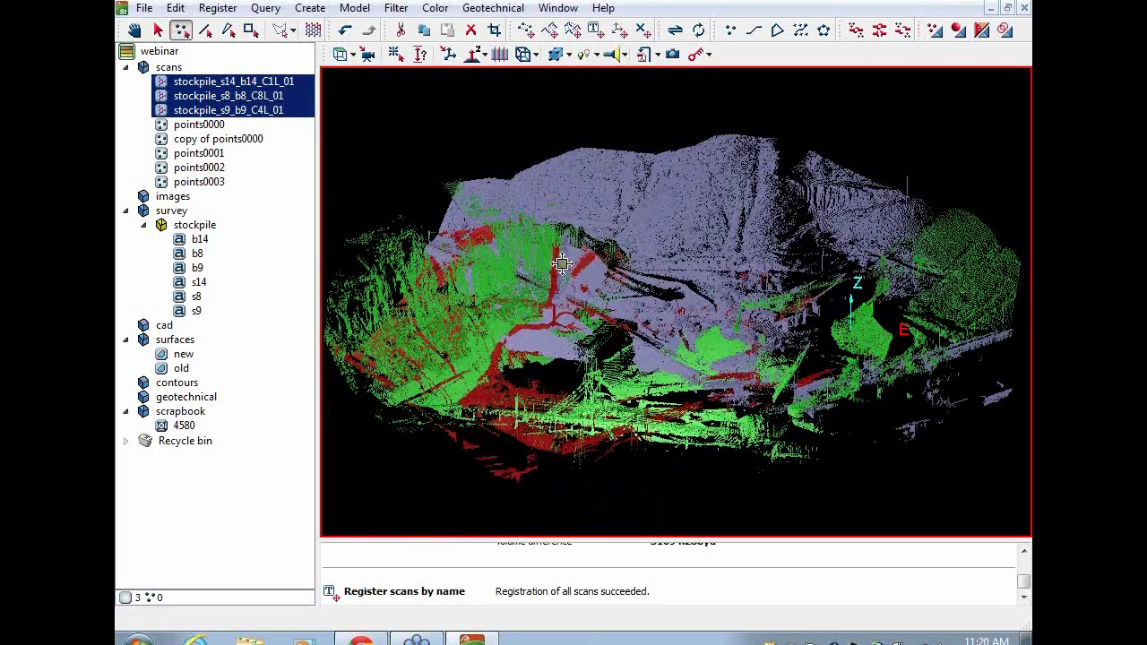
scroll(560, 273, up, 5)
- Rotate scan stockpile_s14_b14_C1L_01 backward by 10° in the Z direction, using the scan's origin as the center point
click(159, 31)
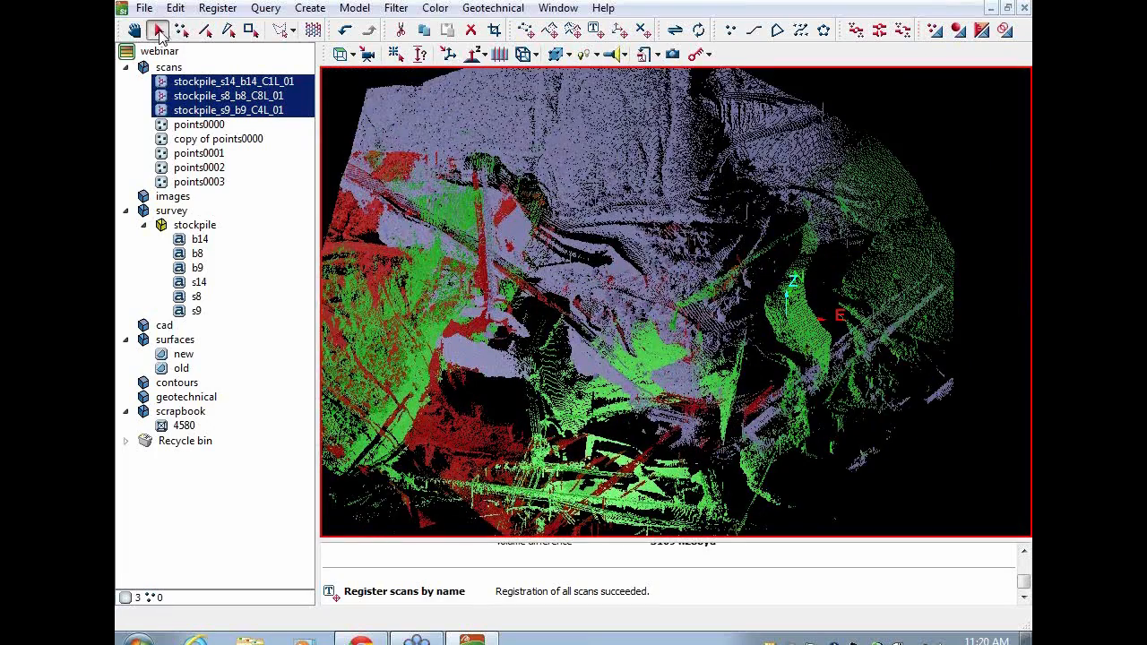
click(885, 281)
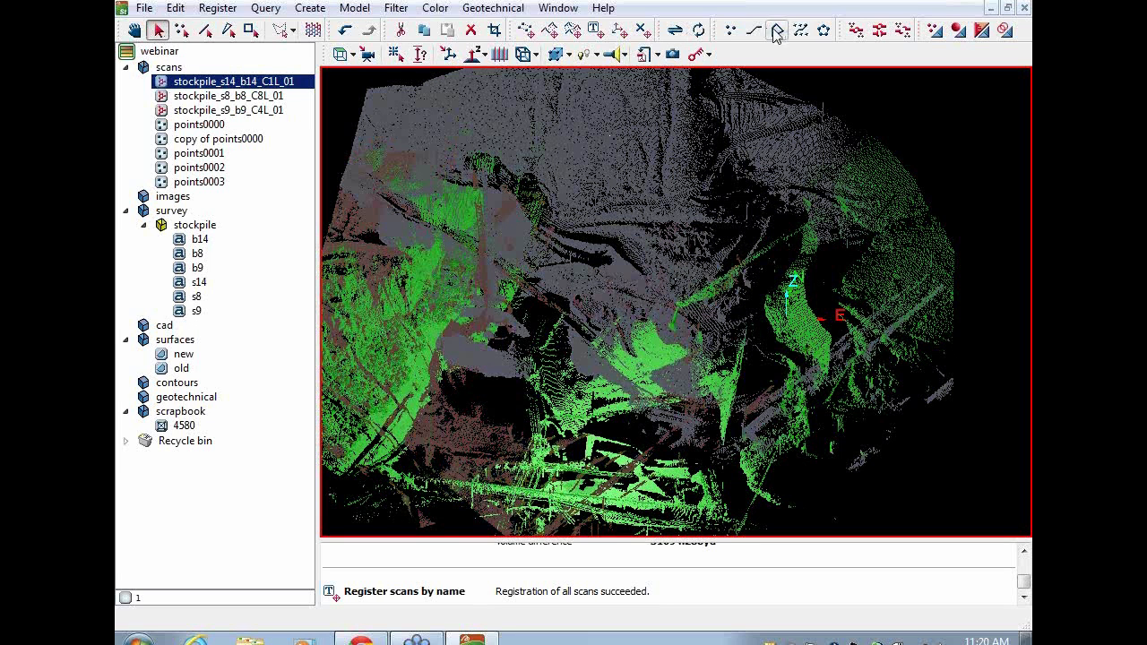
click(698, 30)
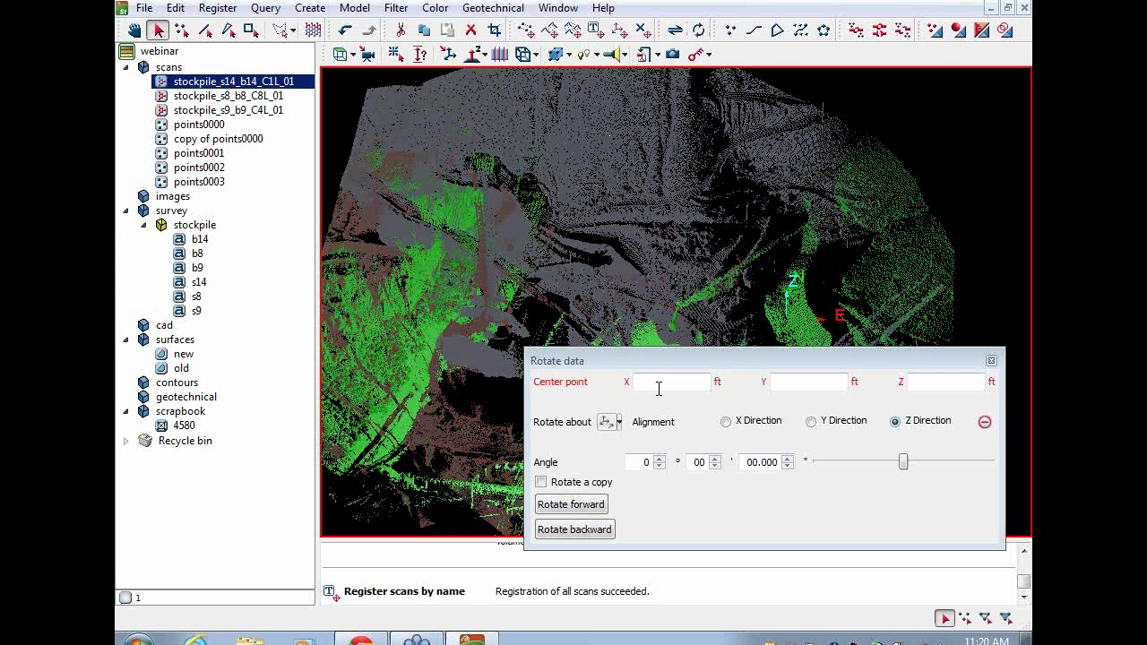
right_click(659, 386)
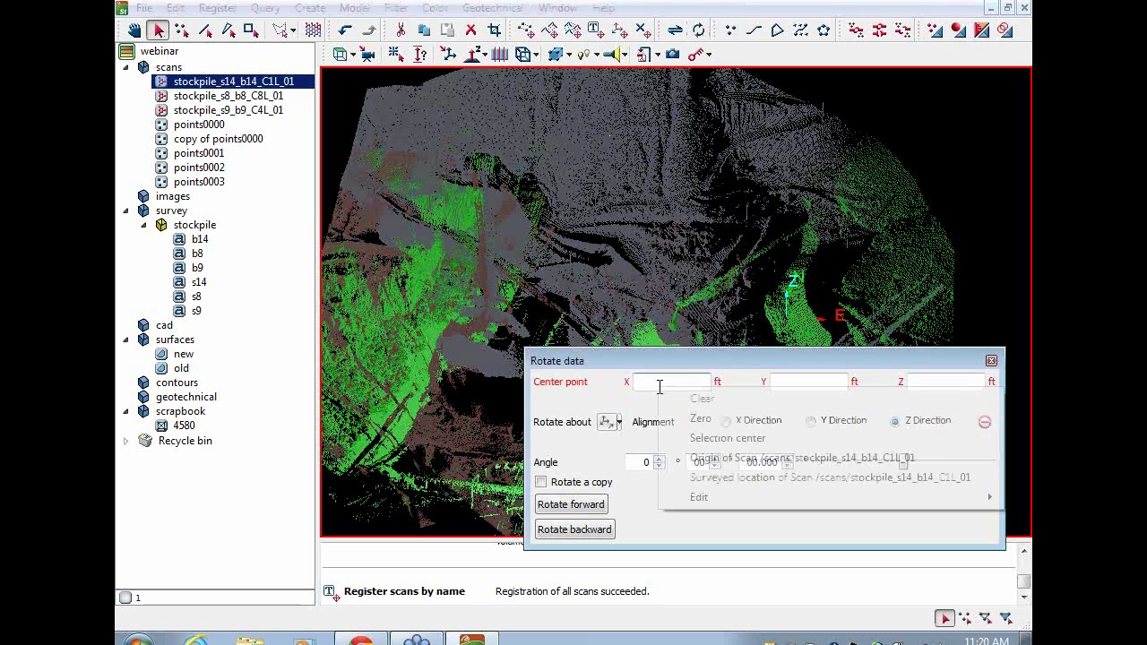
click(691, 460)
right_drag(670, 265, 464, 240)
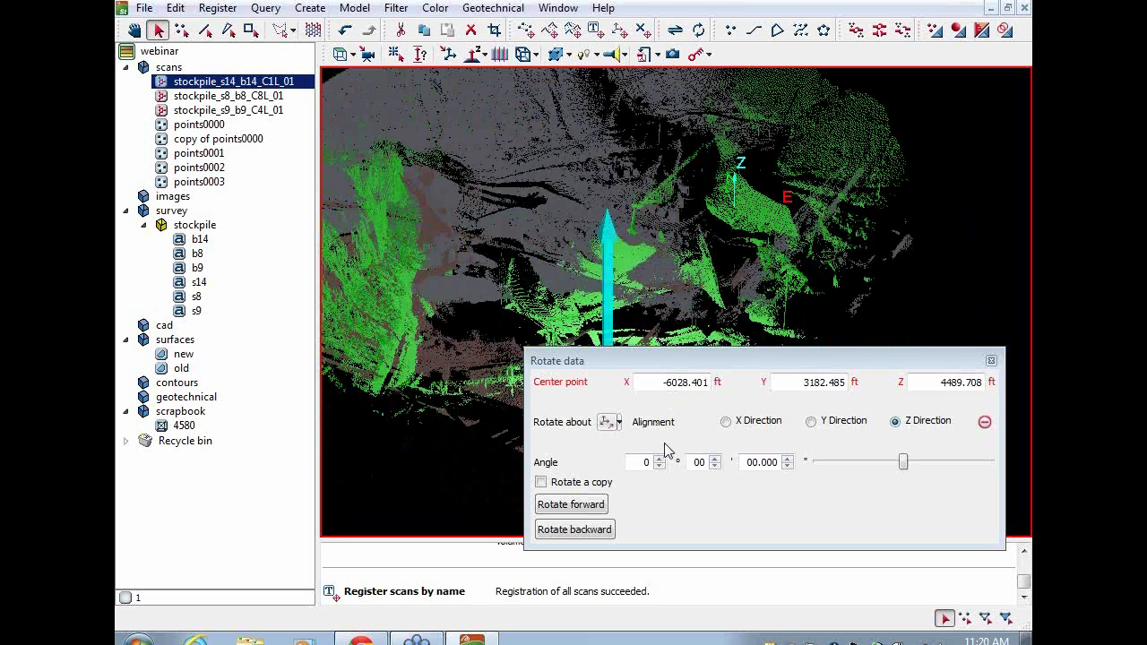
click(639, 462)
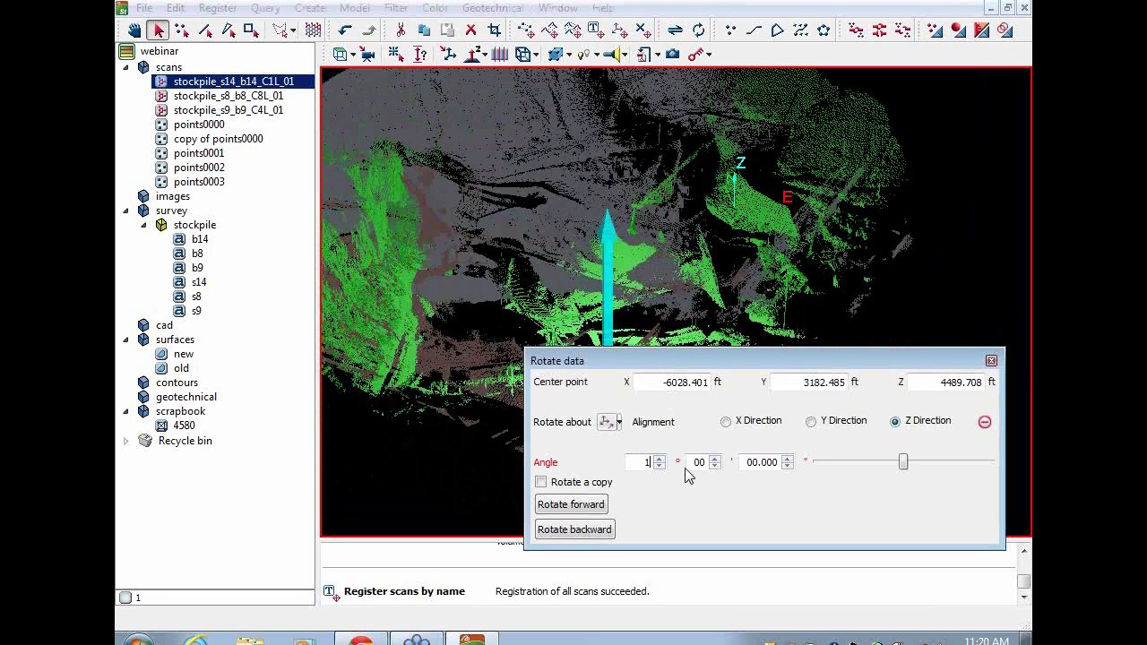
click(584, 530)
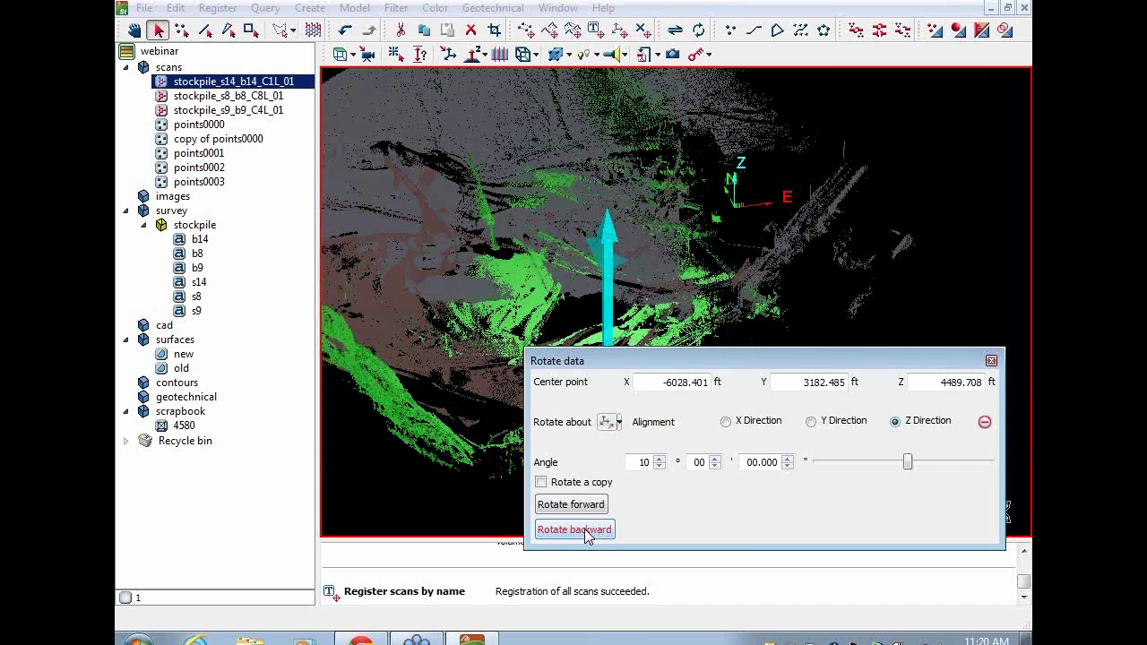
- Rotate scan stockpile_s14_b14_C1L_01 forward by 5° about the same center point and finish the rotation
click(636, 461)
text(5)
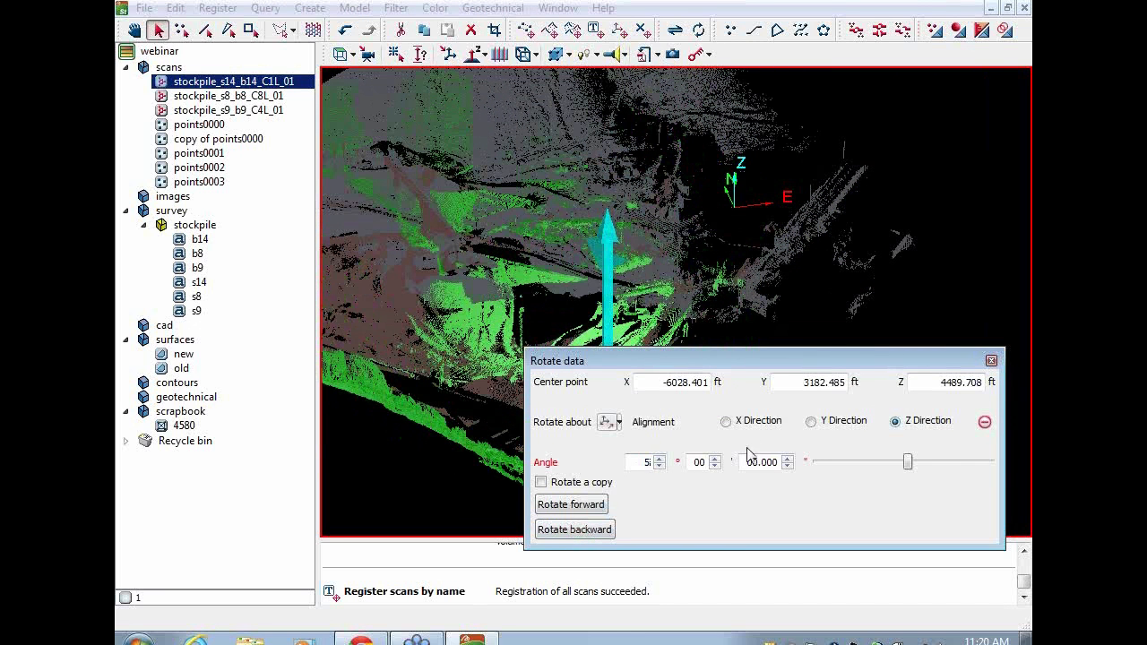
click(598, 505)
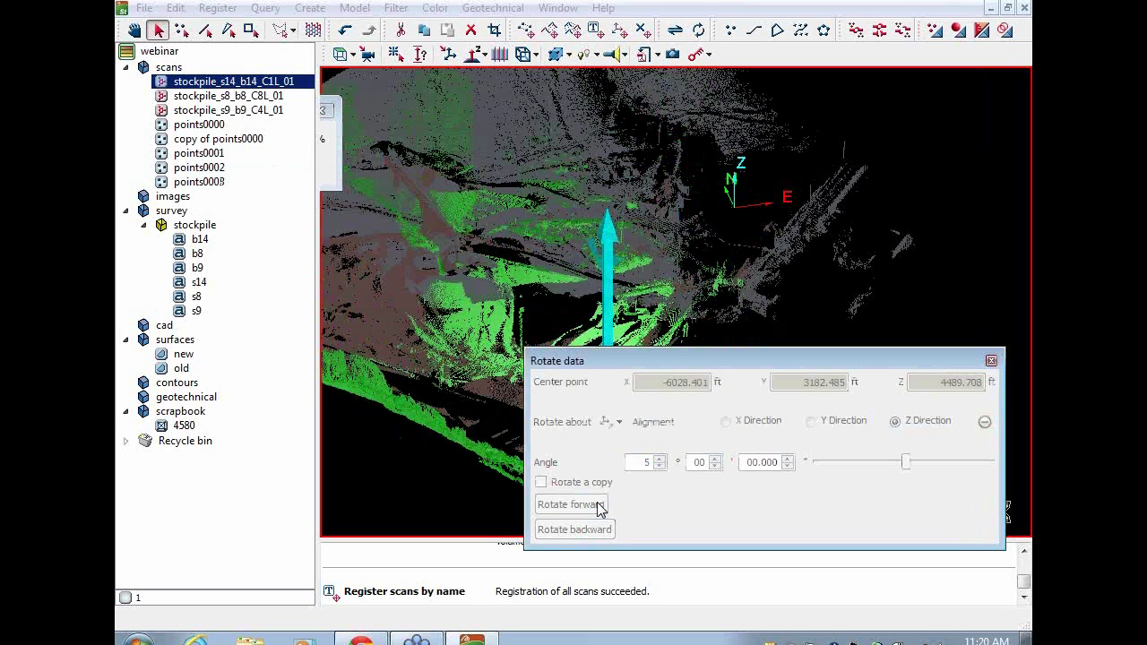
click(992, 362)
- Globally register the surface features of all three stockpile scans, honoring the surveyed scanner location and scanner leveling
right_drag(686, 260, 502, 315)
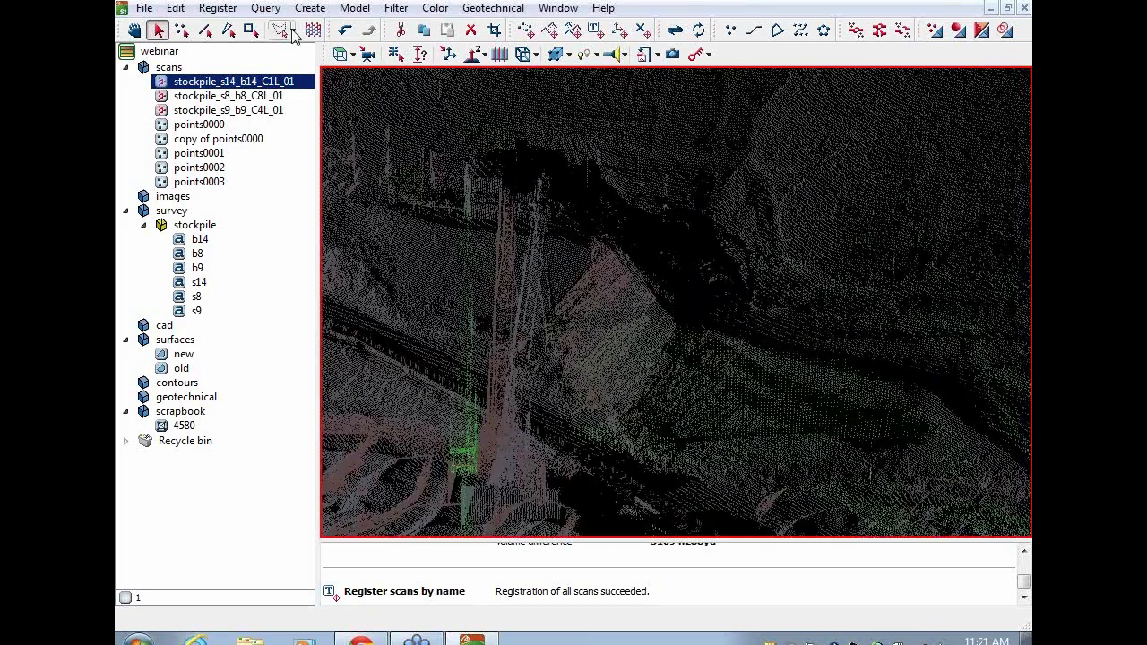
ctrl+click(168, 99)
drag(167, 98, 169, 111)
click(218, 8)
click(244, 71)
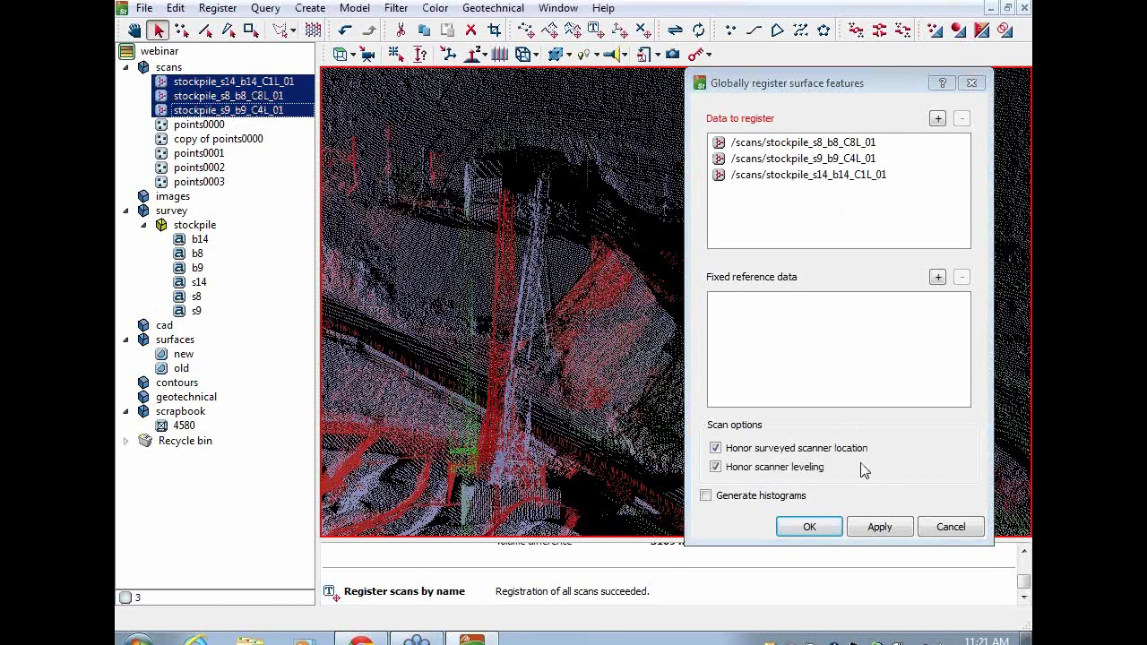
click(869, 529)
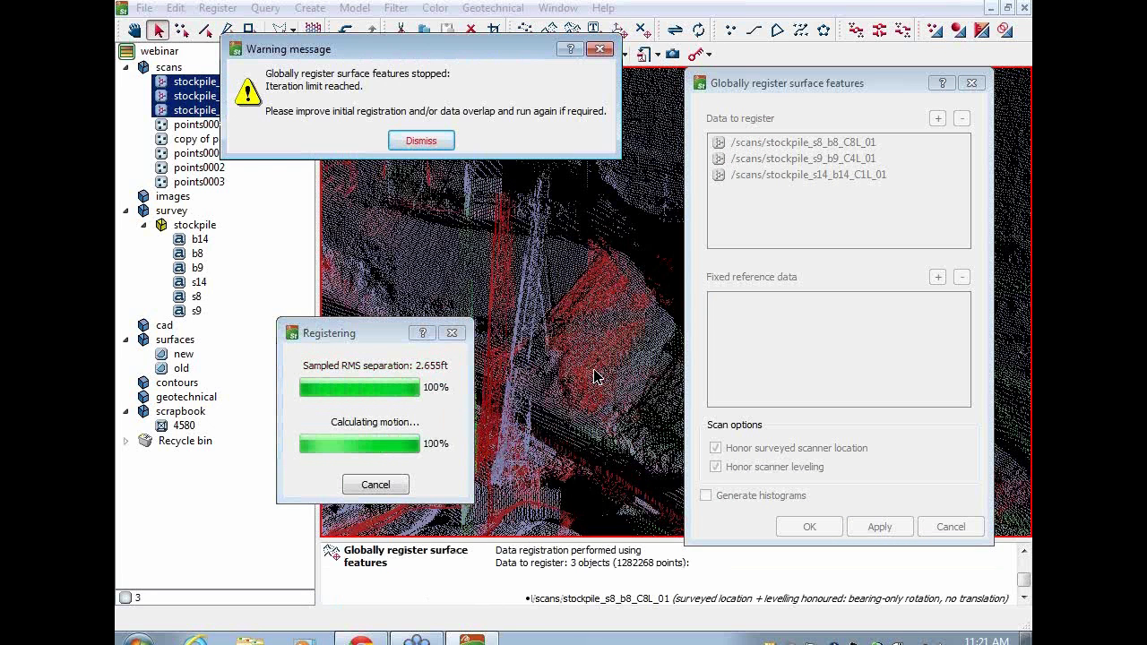
click(438, 146)
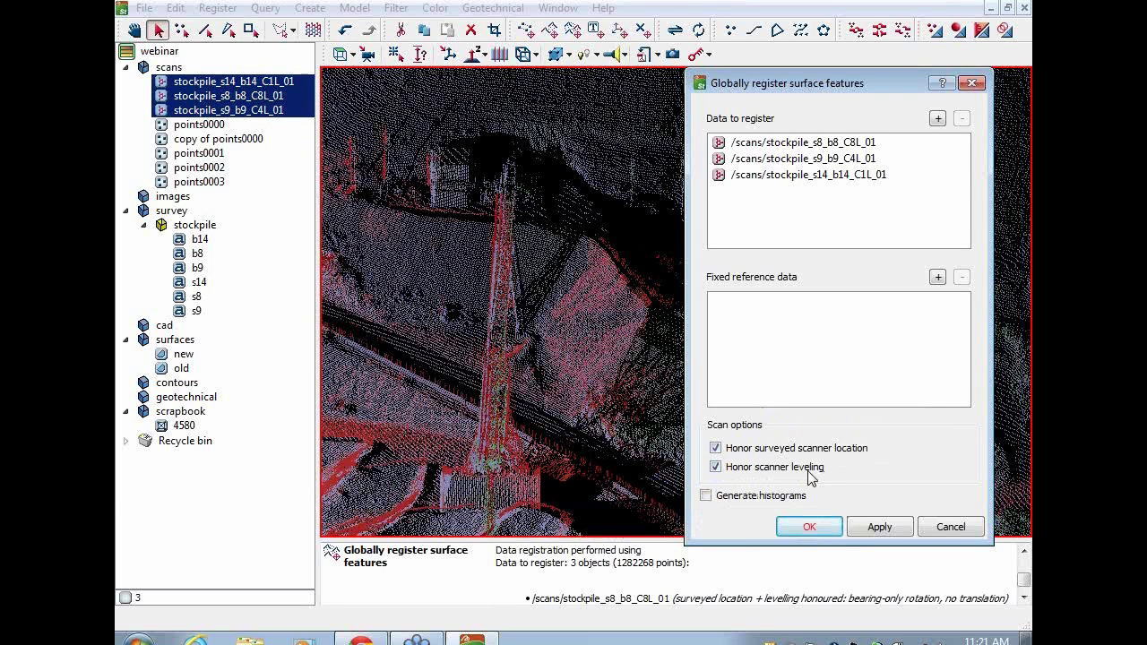
- Run the global surface registration again with the same scan options and inspect the scan alignment around the tower and stockpiles
click(879, 527)
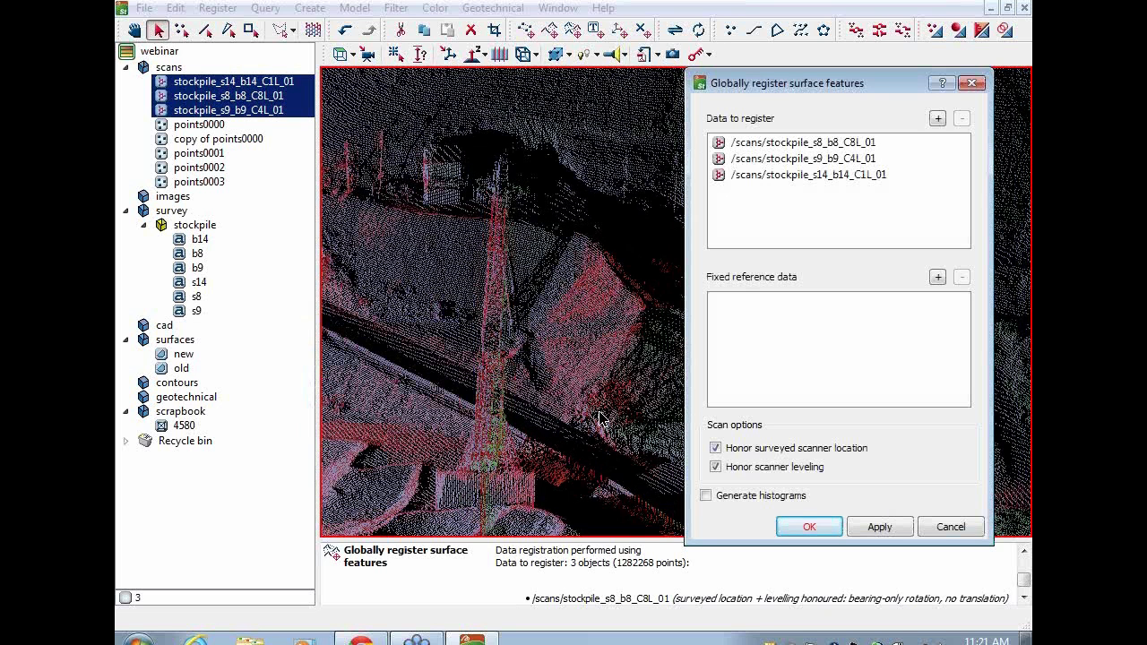
click(974, 84)
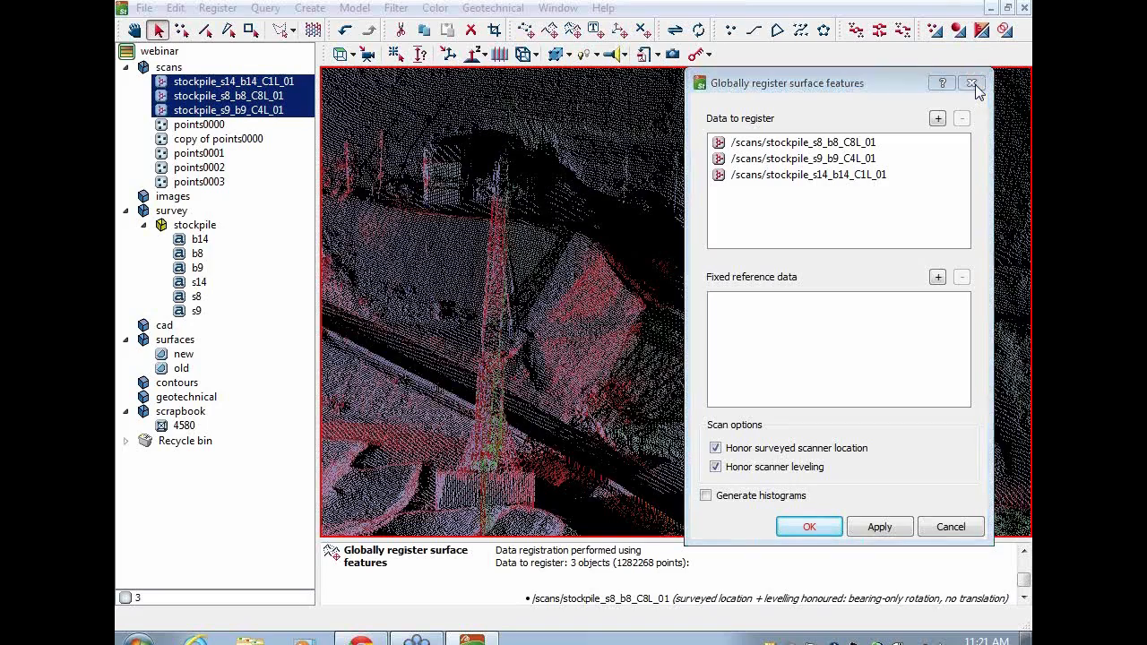
right_drag(670, 414, 621, 351)
scroll(621, 348, up, 4)
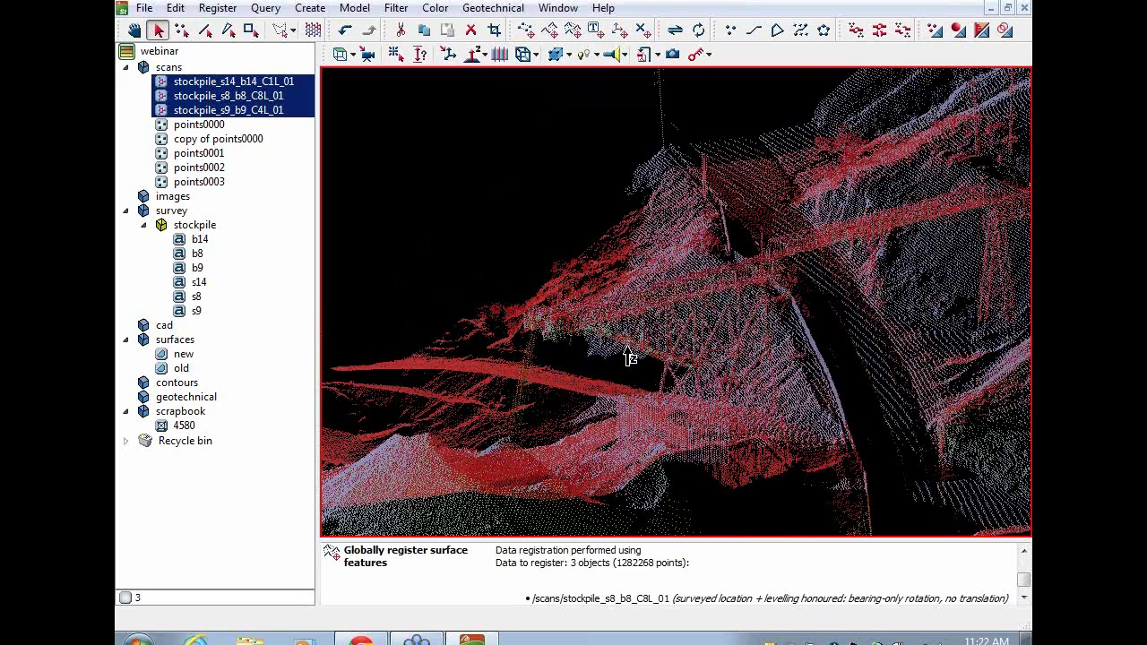
scroll(627, 349, down, 1)
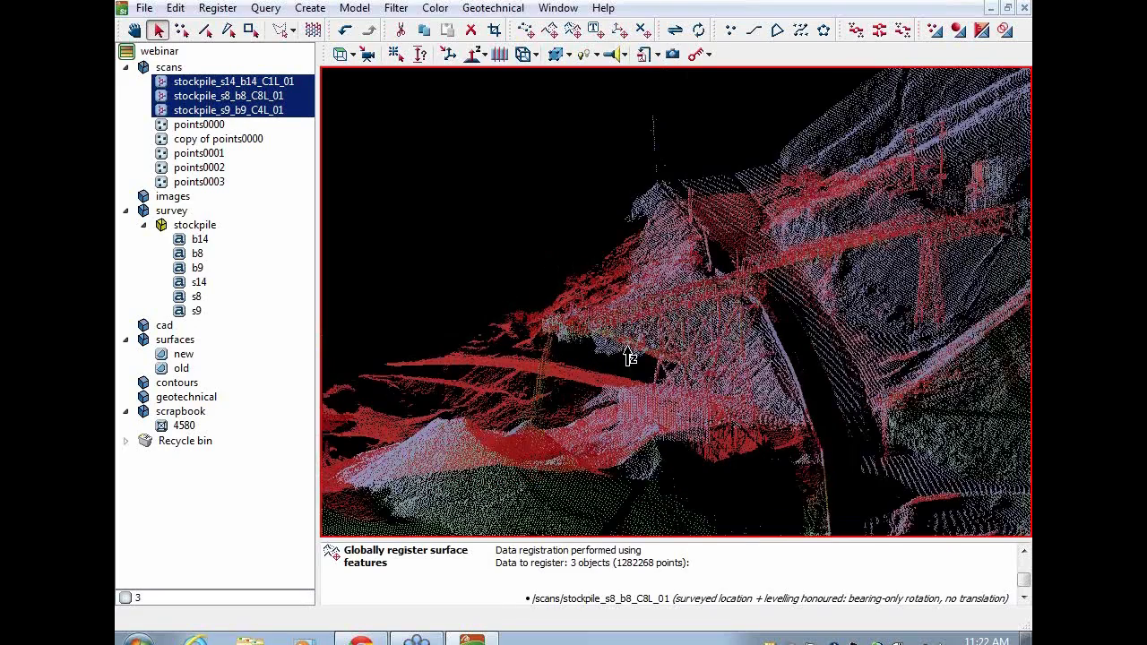
right_drag(627, 351, 628, 390)
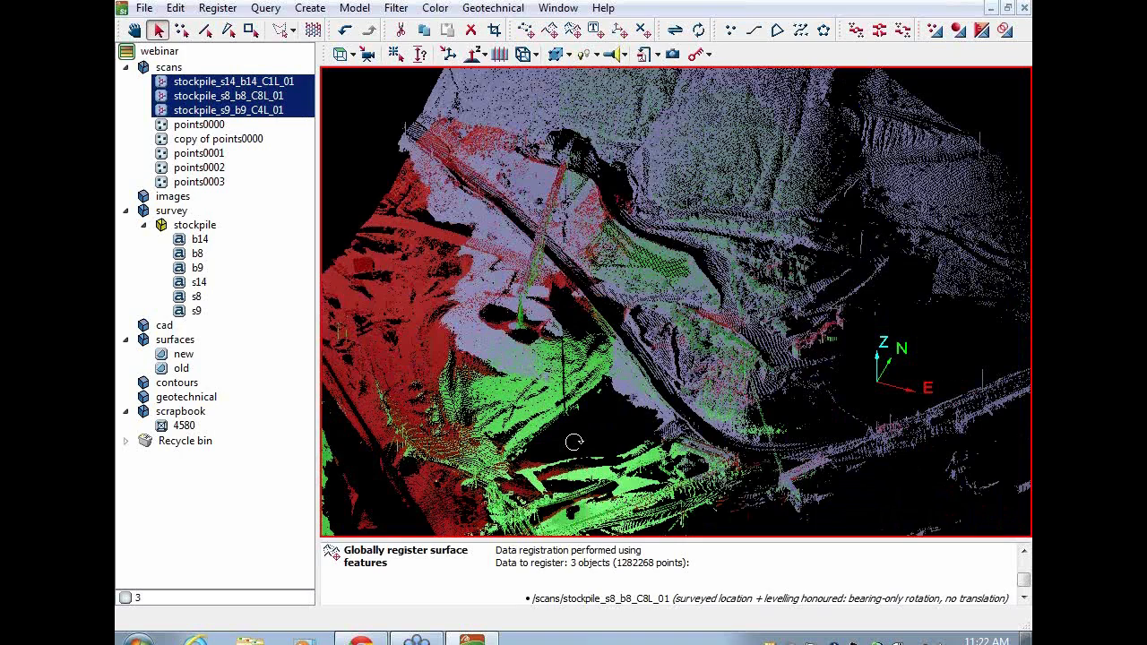
right_drag(574, 442, 625, 476)
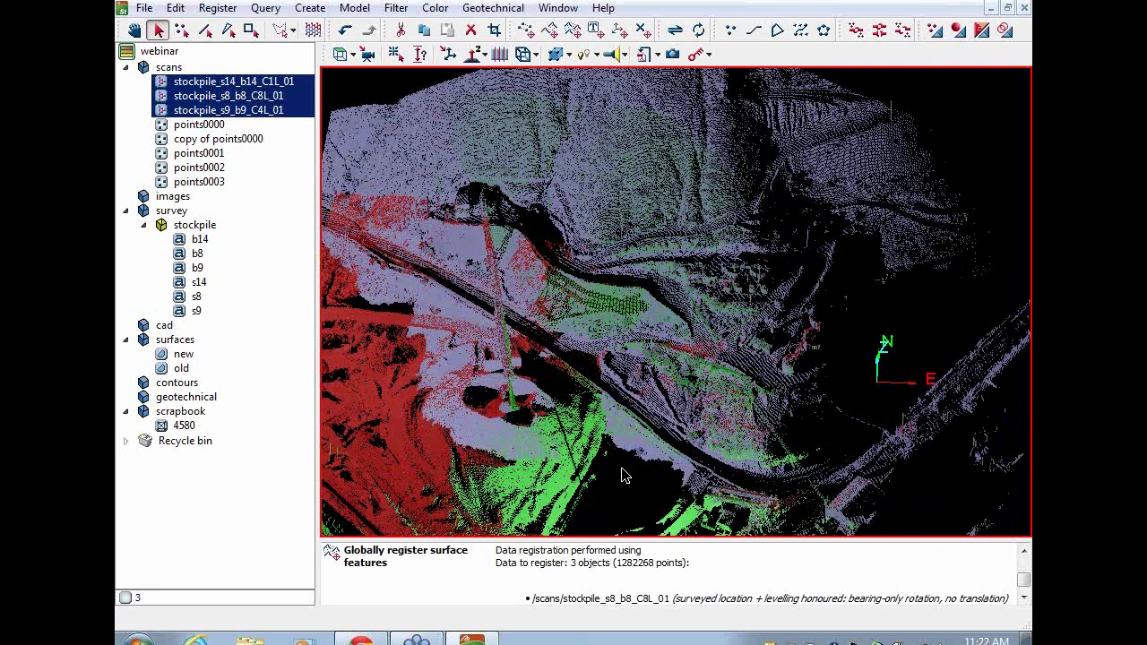